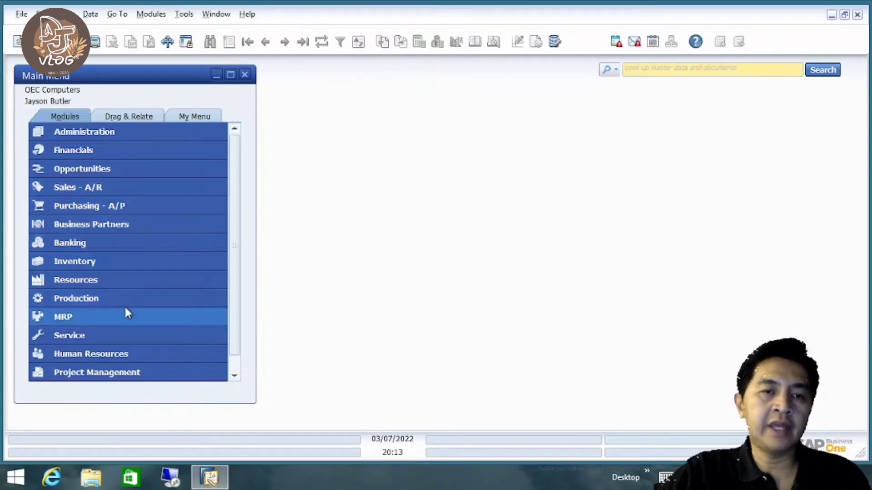
# Step: Open a new purchase order document in the Purchasing - A/P module and look over its header and footer fields
pyautogui.click(134, 209)
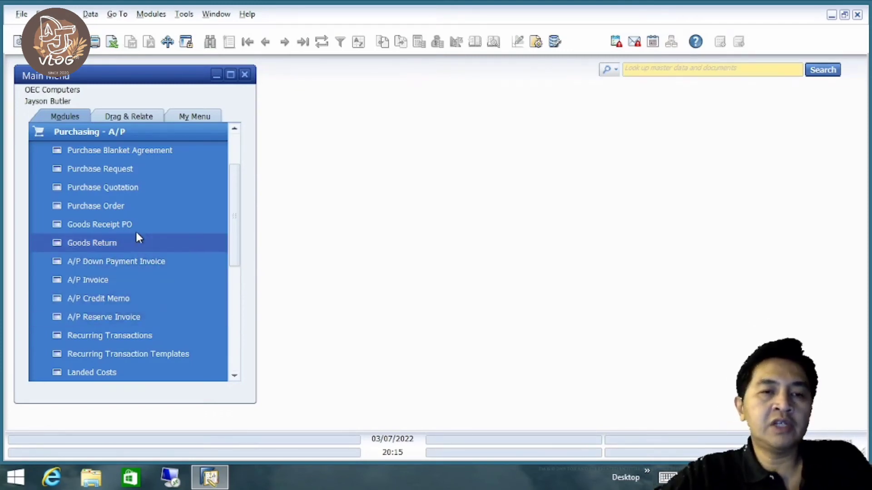
pyautogui.click(128, 208)
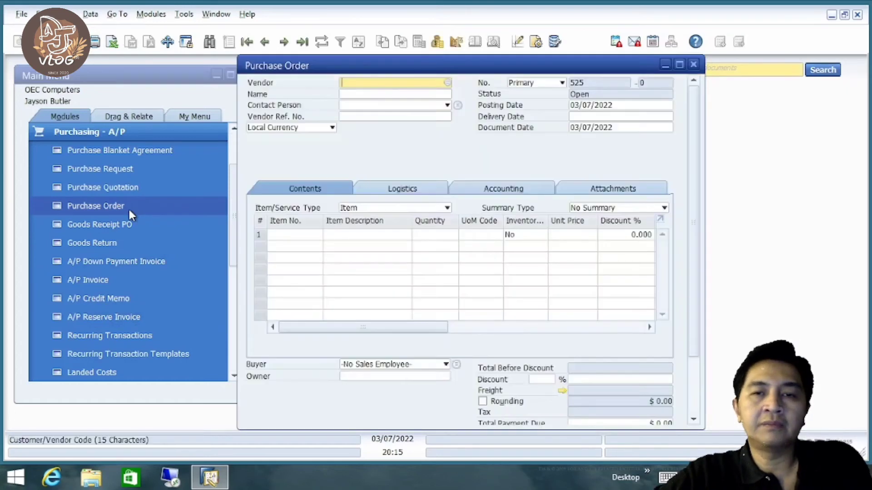
pyautogui.moveTo(406, 72); pyautogui.dragTo(434, 74)
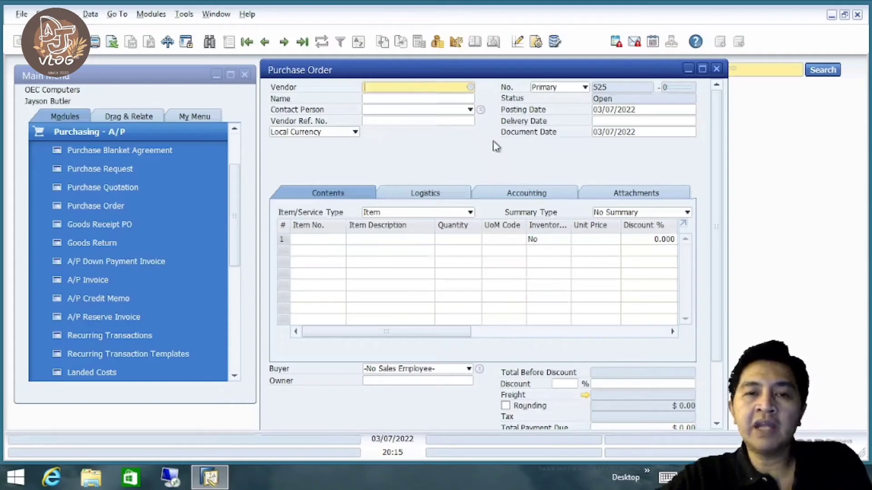
pyautogui.moveTo(716, 188); pyautogui.dragTo(717, 273)
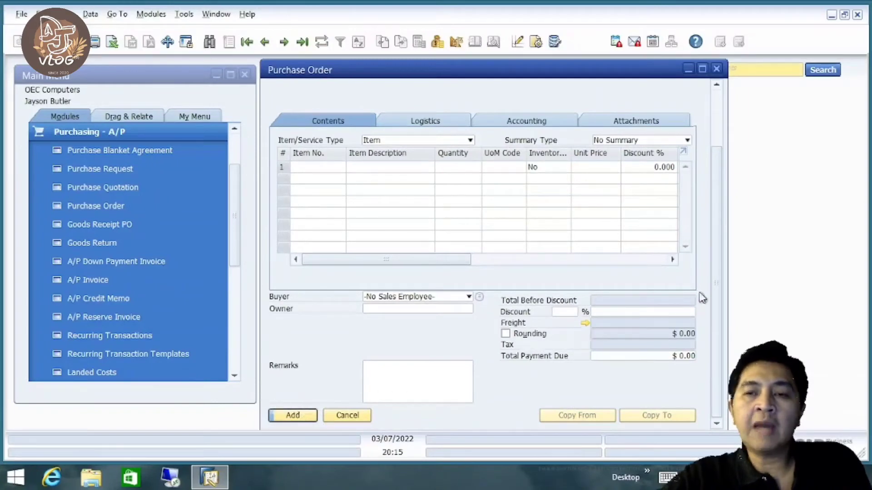
pyautogui.moveTo(716, 313); pyautogui.dragTo(712, 227)
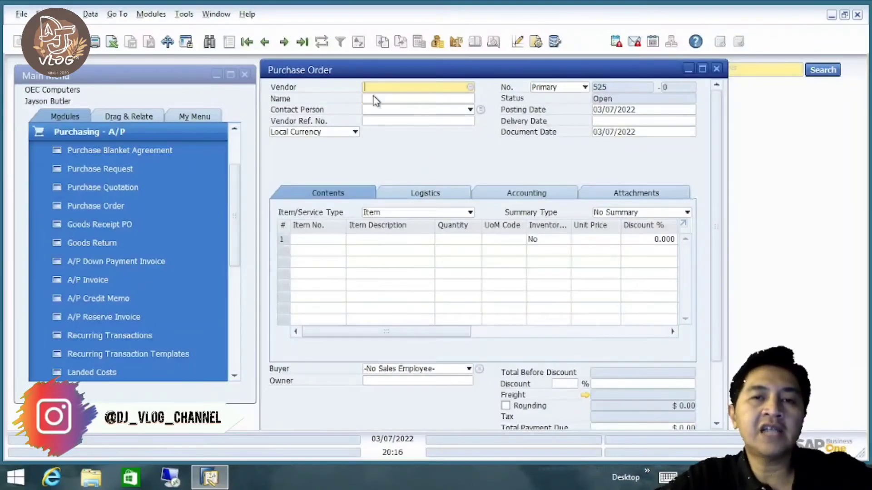
pyautogui.moveTo(426, 70)
pyautogui.mouseDown()
pyautogui.moveTo(500, 87)
pyautogui.moveTo(409, 72)
pyautogui.moveTo(423, 73)
pyautogui.mouseUp()
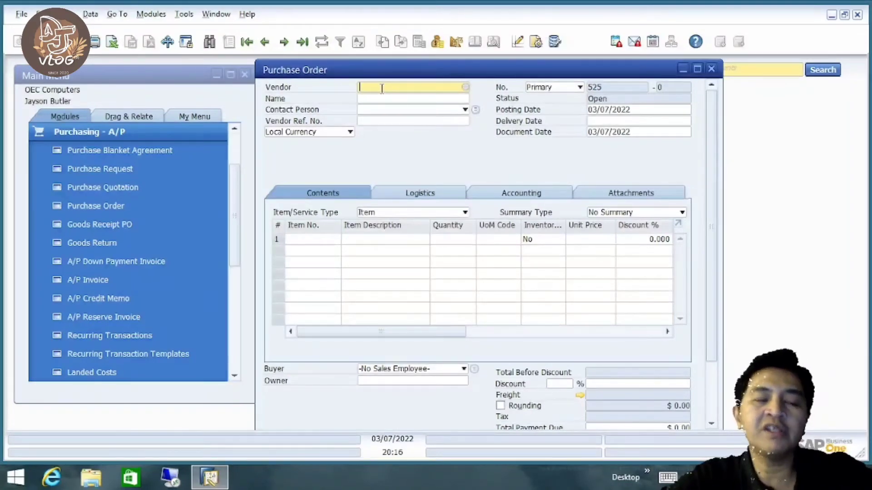
# Step: Choose Far East Imports from the business partner list as the purchase order's vendor
pyautogui.press('Tab')
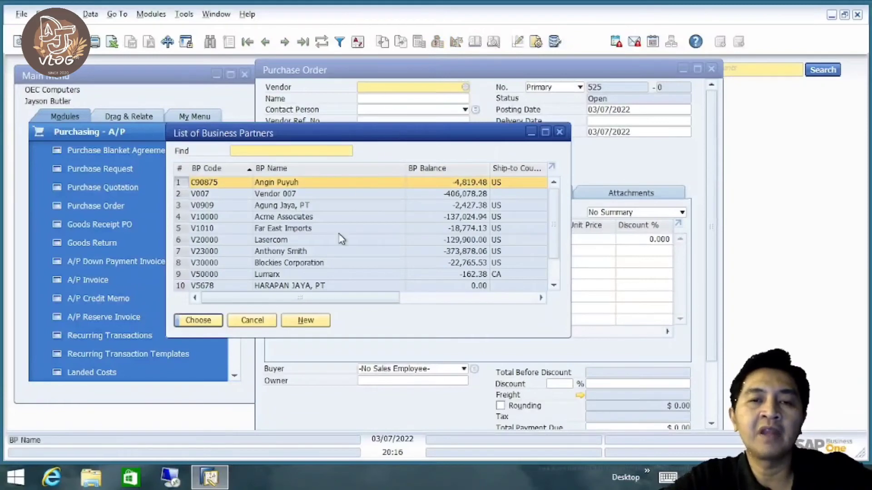
pyautogui.click(263, 319)
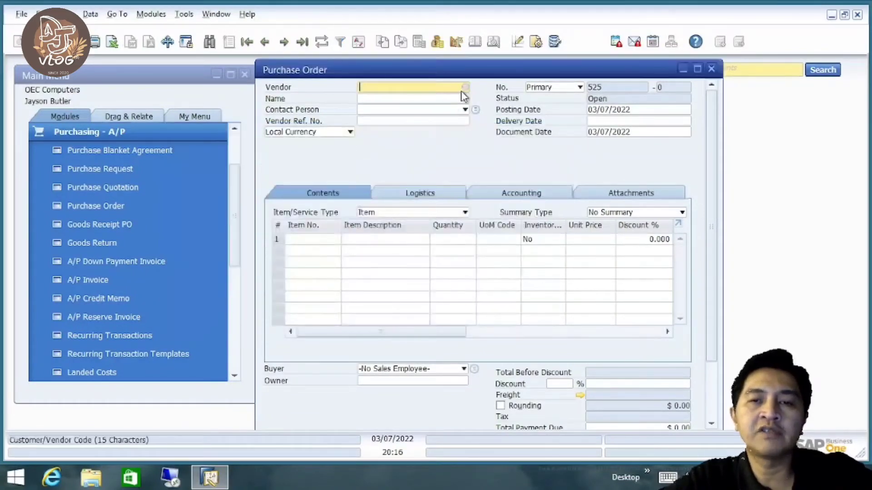
pyautogui.click(465, 89)
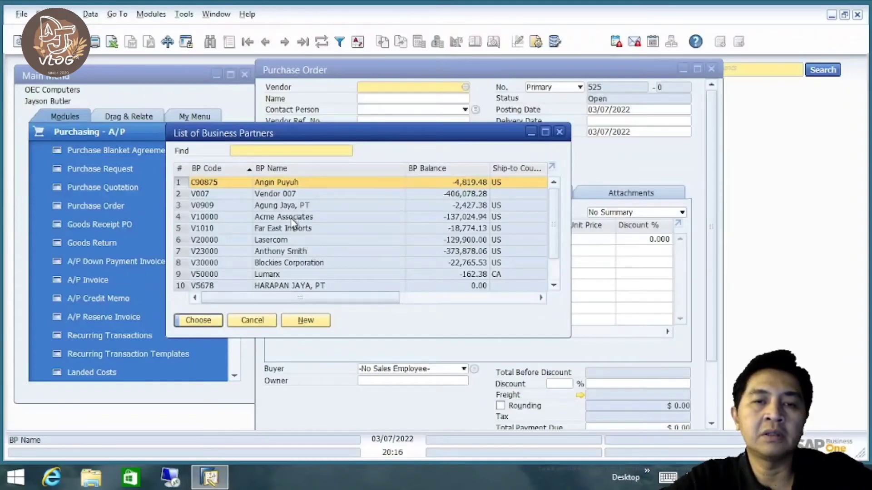
pyautogui.click(290, 230)
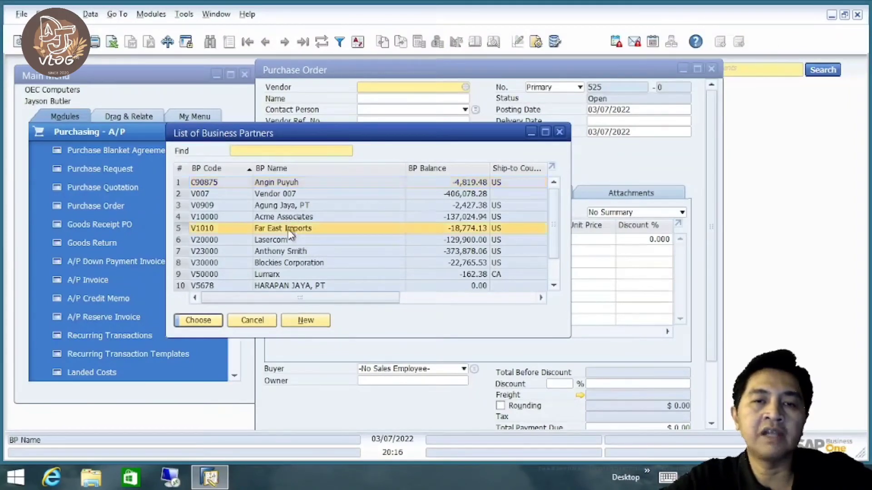
pyautogui.doubleClick(289, 230)
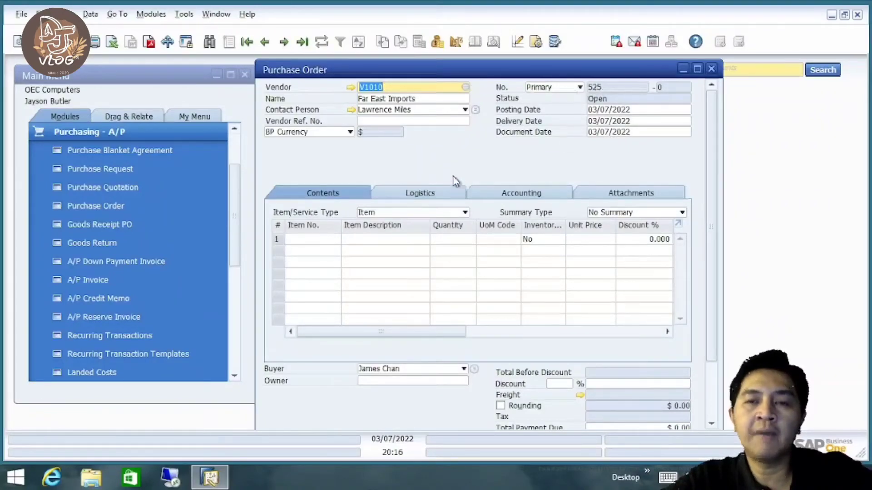
# Step: Set the purchase order's delivery date to 03/12/2022
pyautogui.click(620, 112)
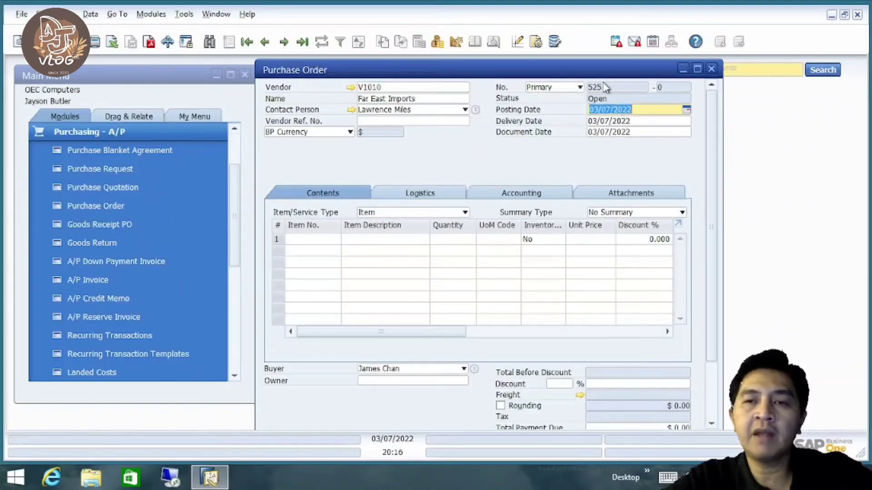
pyautogui.click(614, 121)
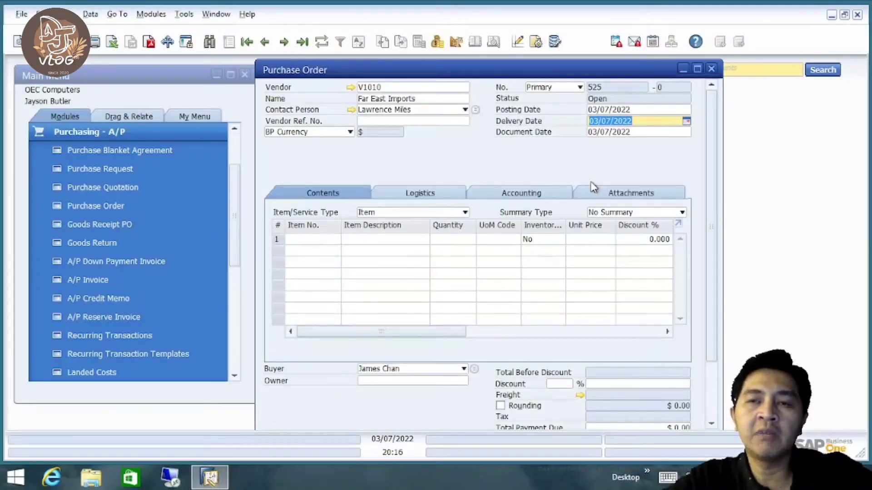
pyautogui.write('12')
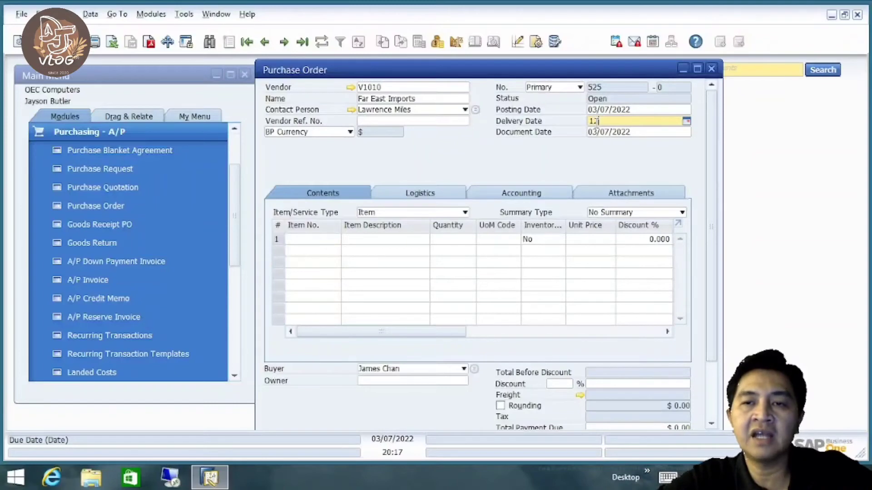
pyautogui.press('Tab')
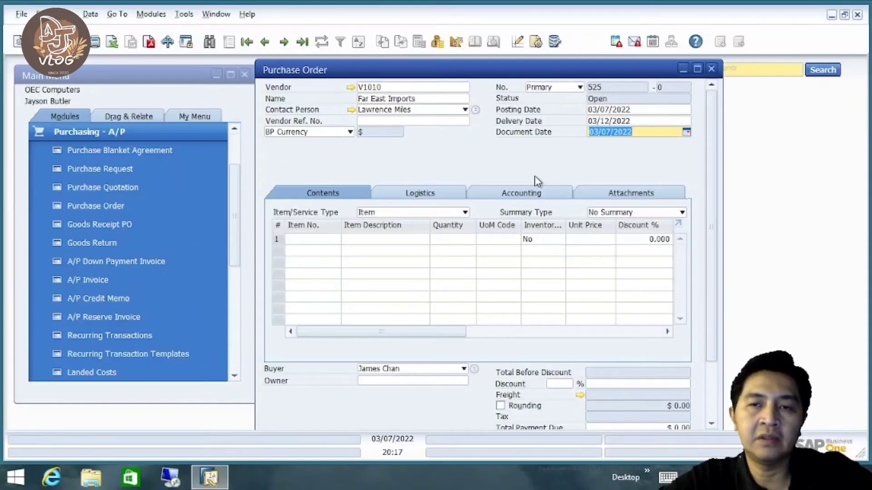
# Step: Add items I00001 Blu-Ray Disc 10-Pack and I00003 USB Flashdrive 128GB together as purchase order lines
pyautogui.click(304, 241)
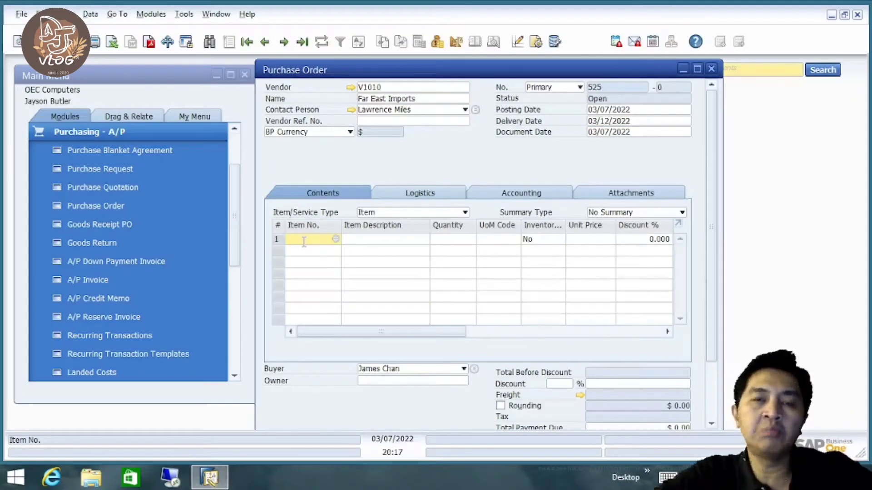
pyautogui.press('Tab')
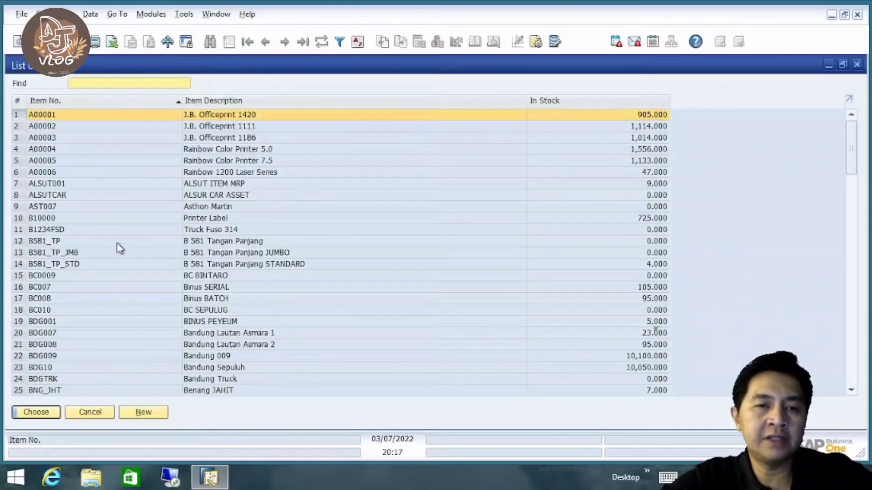
pyautogui.scroll(-7, 160, 314)
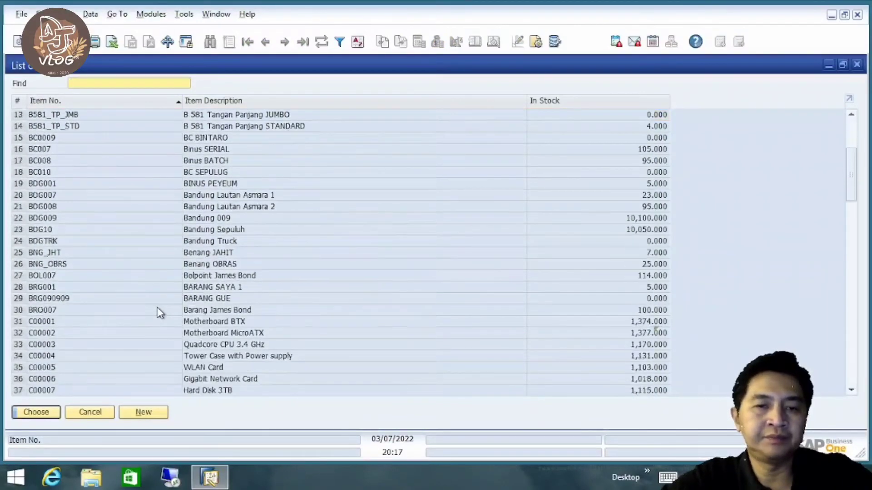
pyautogui.scroll(-6, 160, 313)
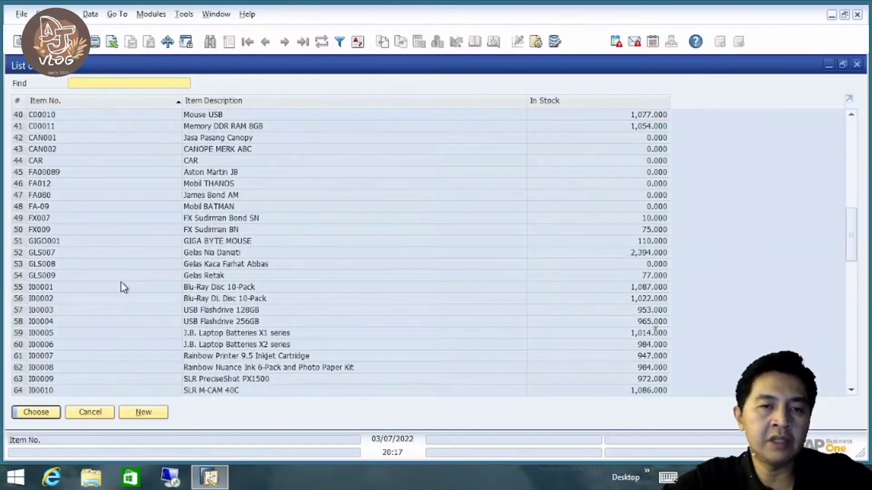
pyautogui.keyDown('ctrl'); pyautogui.click(138, 300); pyautogui.keyUp('ctrl')
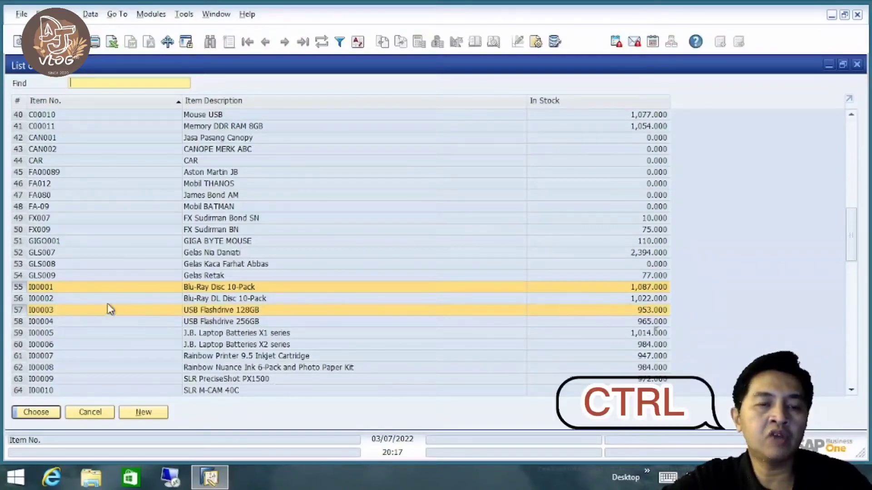
pyautogui.click(38, 412)
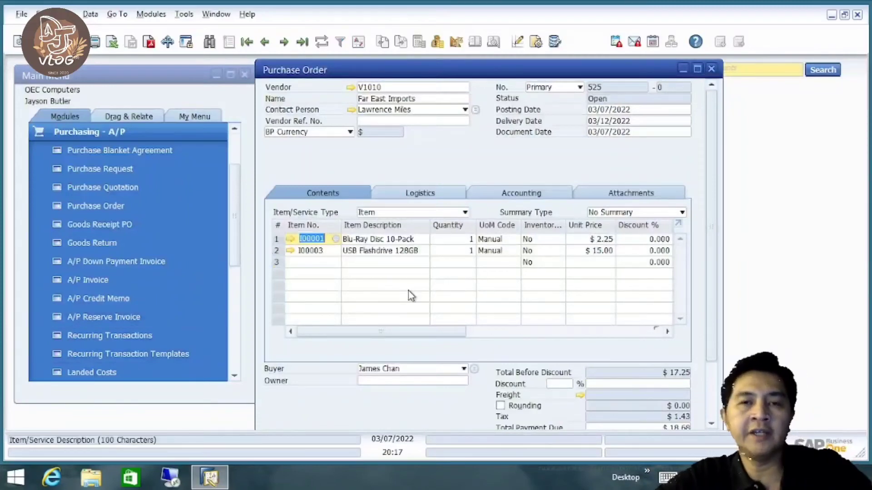
# Step: Set the line quantities to 1 for the Blu-Ray Disc 10-Pack and 2 for the USB Flashdrive 128GB
pyautogui.click(468, 241)
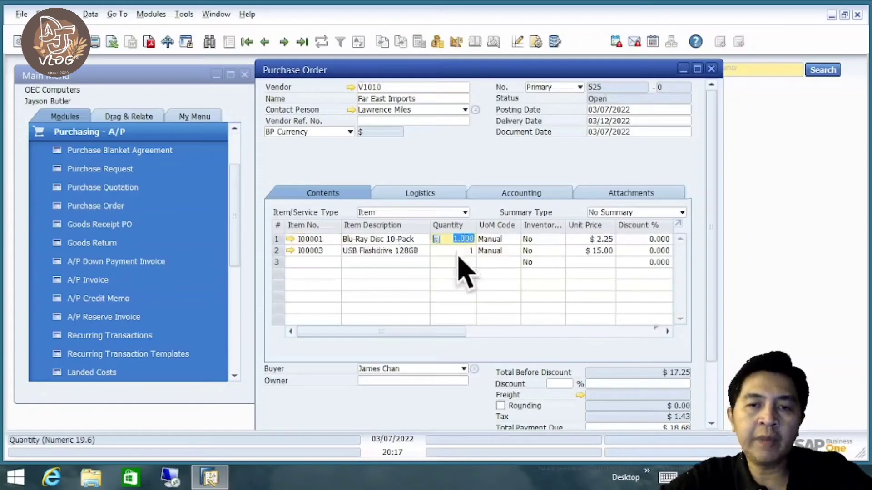
pyautogui.write('1')
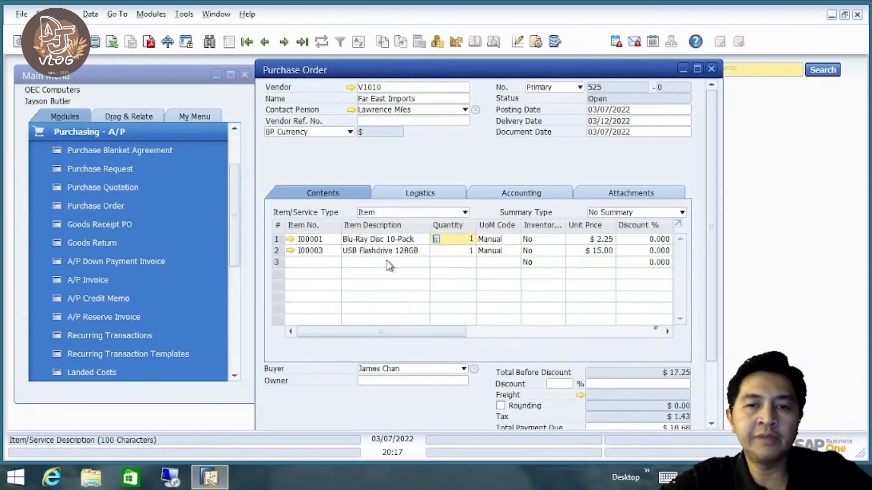
pyautogui.click(473, 254)
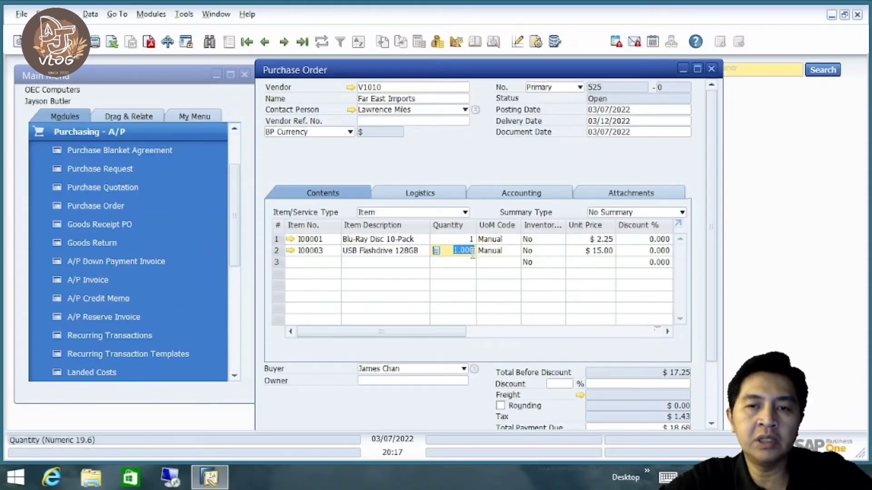
pyautogui.write('2')
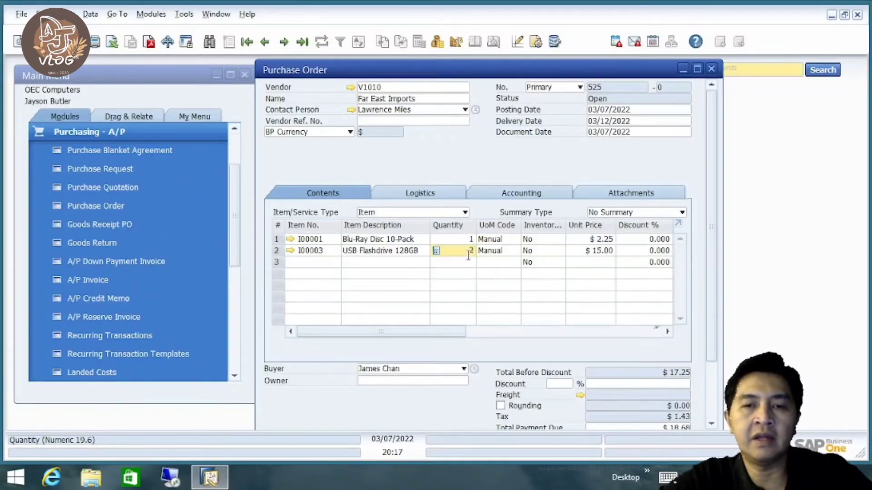
pyautogui.press('Tab')
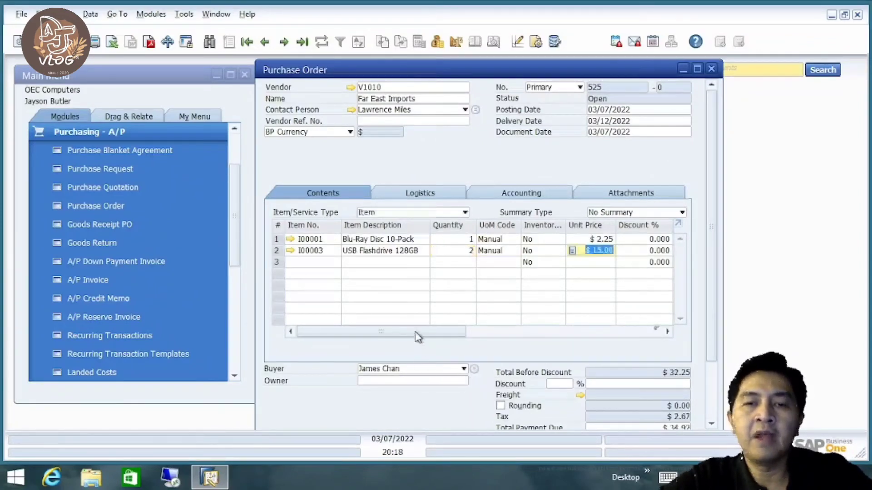
# Step: Review the unit price, discount, tax code and line total of the two item lines
pyautogui.moveTo(417, 336); pyautogui.dragTo(376, 346)
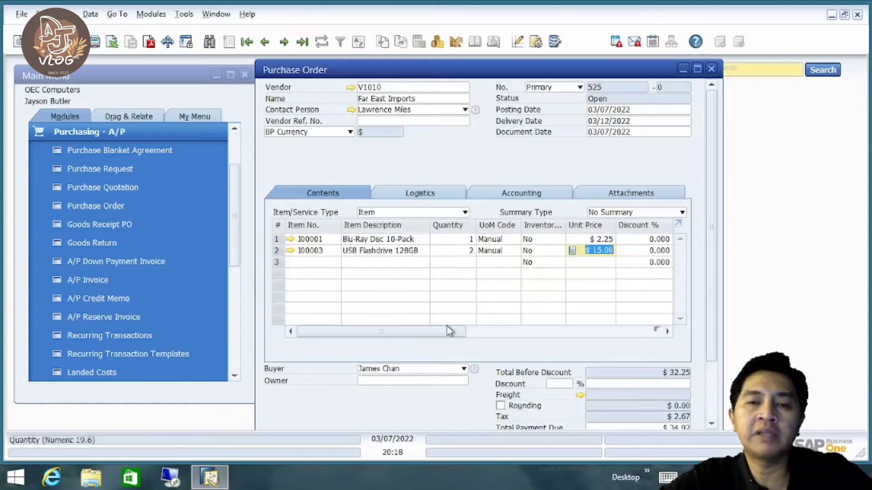
pyautogui.moveTo(445, 332); pyautogui.dragTo(504, 335)
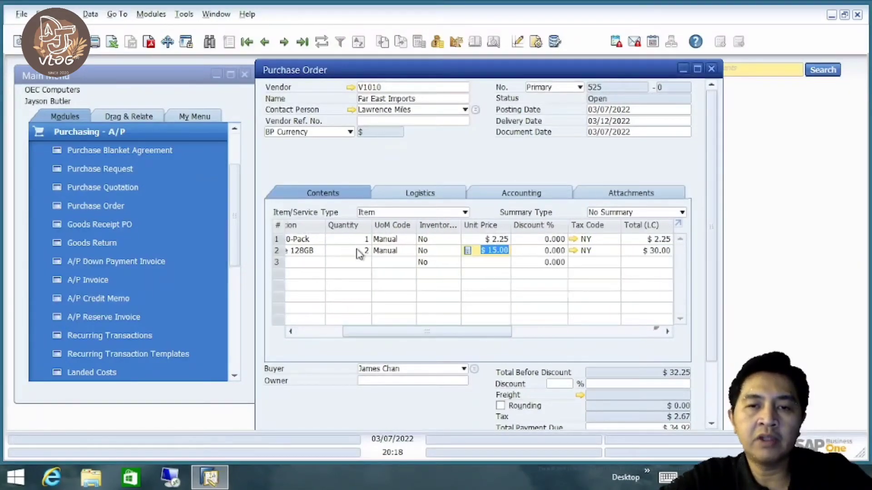
pyautogui.press('Tab')
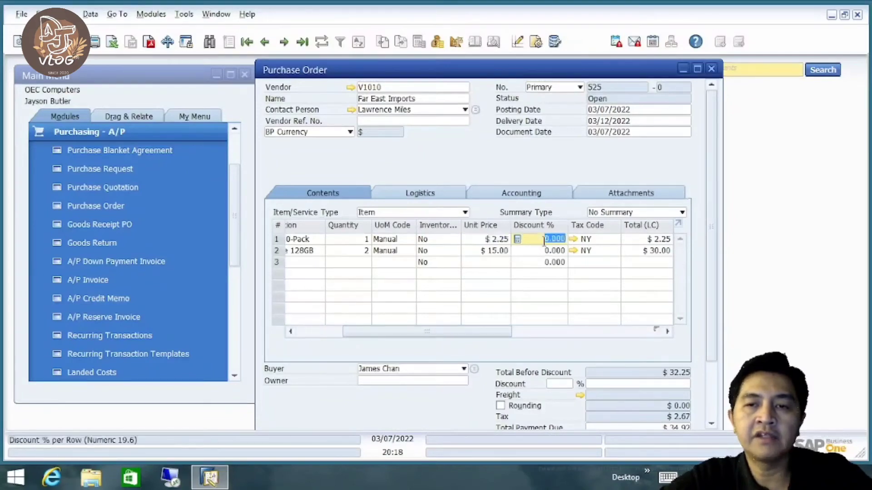
pyautogui.press('Tab')
pyautogui.moveTo(483, 331); pyautogui.dragTo(561, 333)
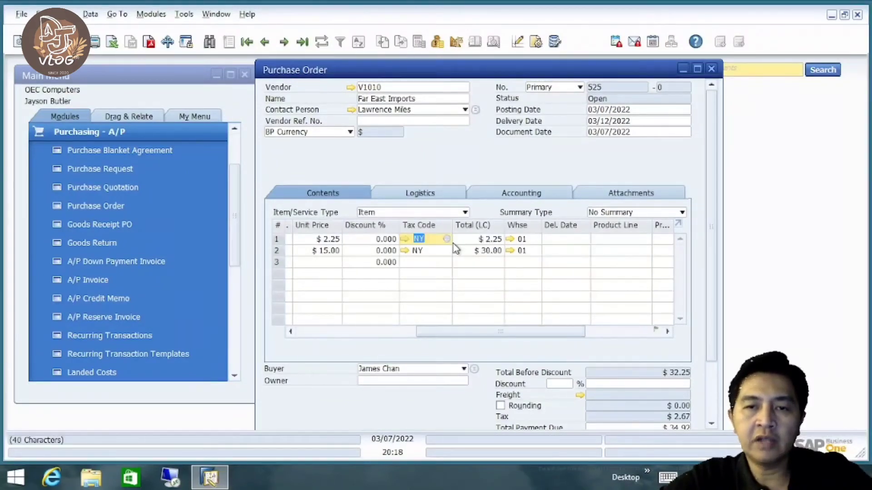
pyautogui.click(489, 240)
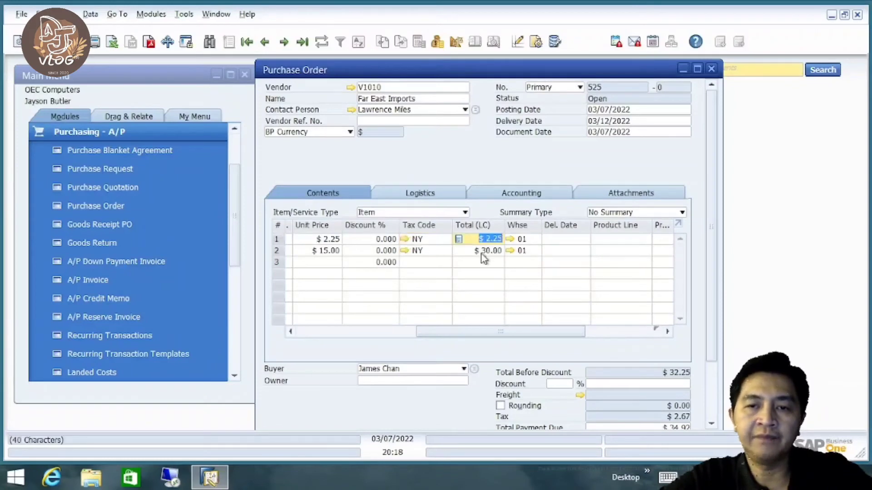
# Step: Set the warehouse of the Blu-Ray Disc 10-Pack line to 02
pyautogui.moveTo(502, 331); pyautogui.dragTo(531, 332)
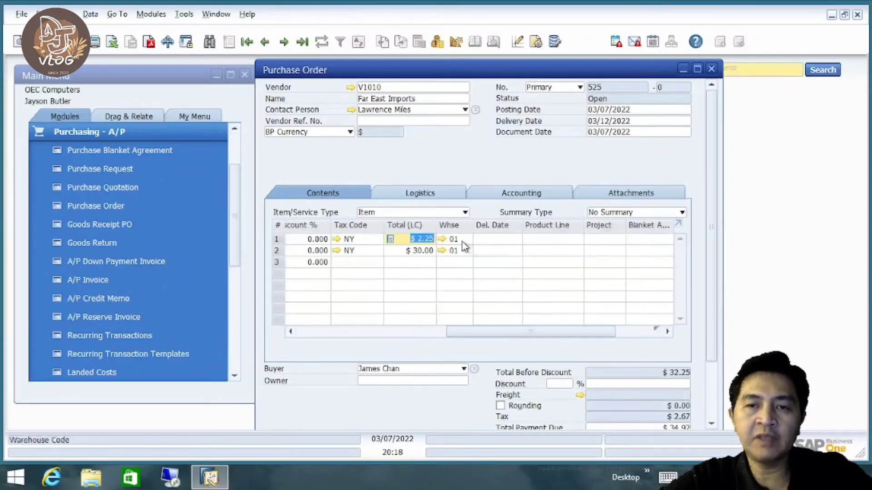
pyautogui.click(459, 240)
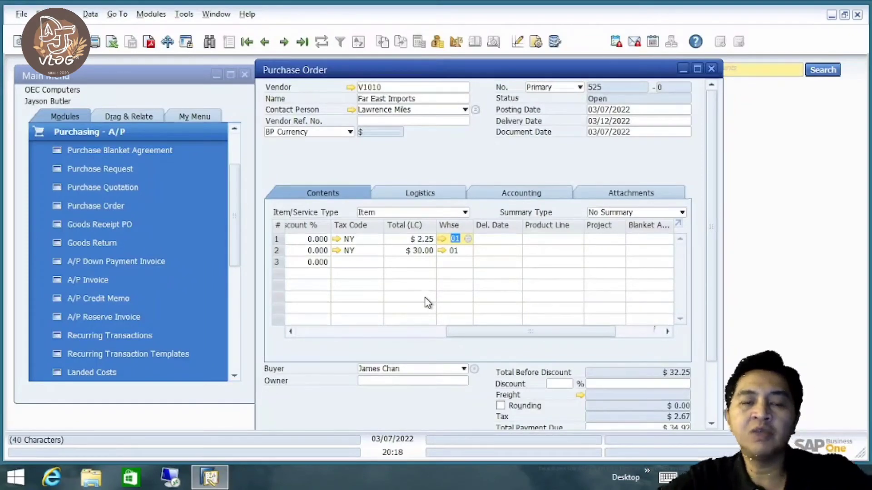
pyautogui.write('02')
pyautogui.press('Tab')
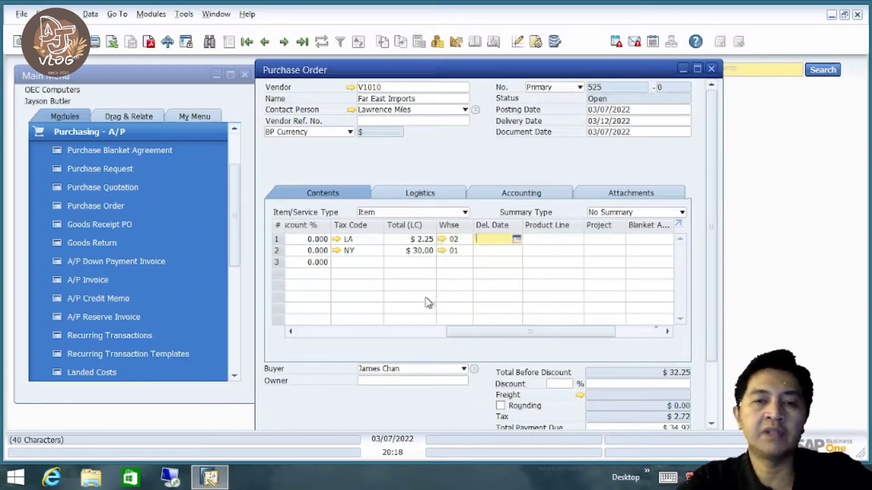
# Step: View the warehouse list for the USB Flashdrive 128GB line and the blank new-warehouse form, leaving without adding one
pyautogui.click(461, 250)
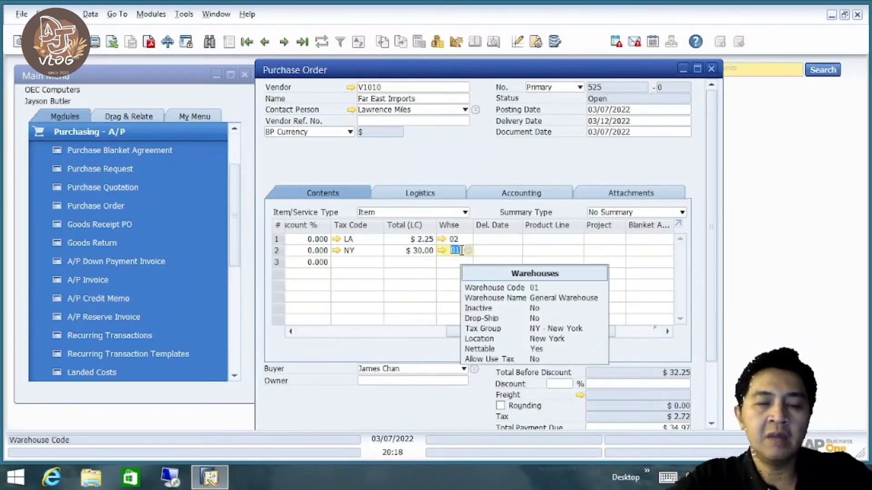
pyautogui.click(466, 249)
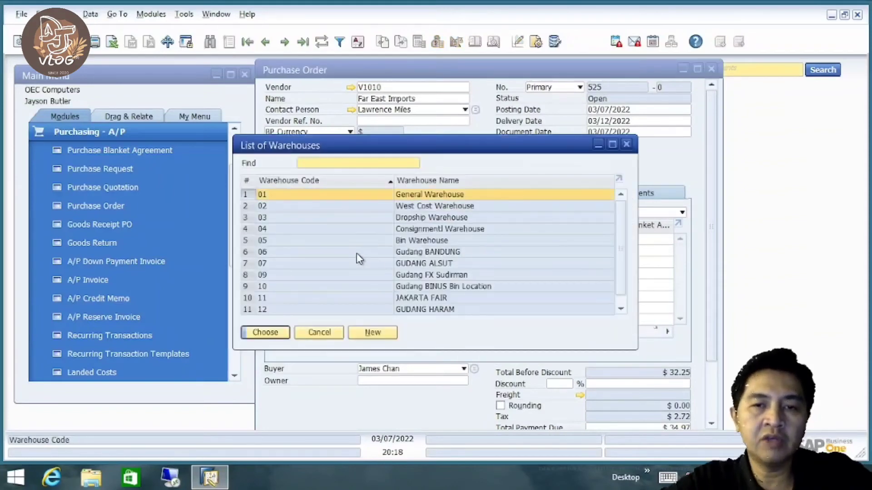
pyautogui.moveTo(619, 249); pyautogui.dragTo(627, 228)
pyautogui.click(382, 334)
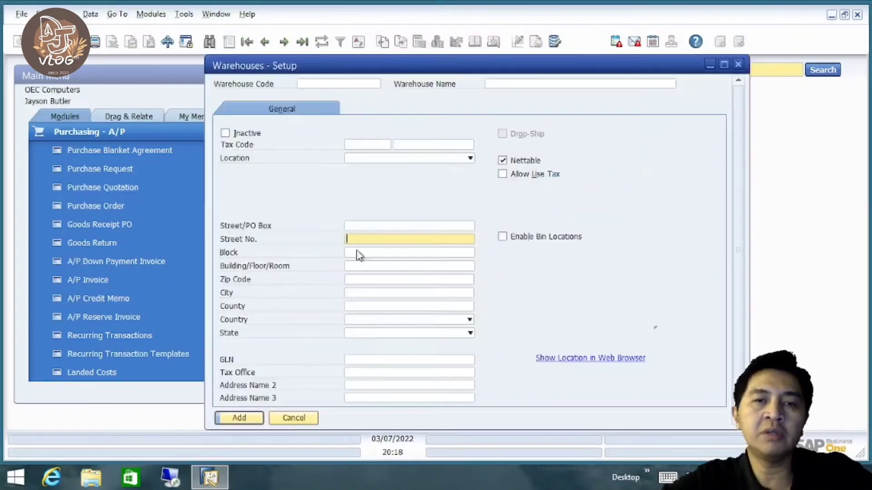
pyautogui.click(738, 64)
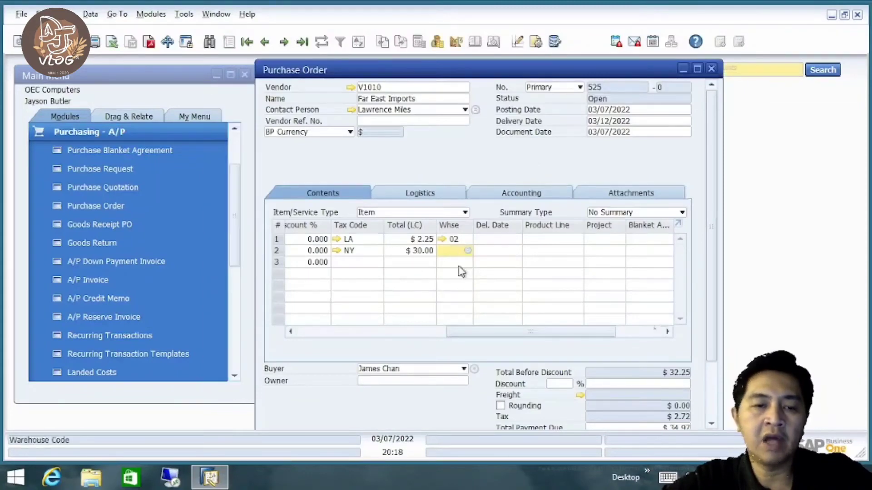
# Step: Choose warehouse 02 West Cost Warehouse for the USB Flashdrive 128GB line
pyautogui.press('Tab')
pyautogui.click(421, 208)
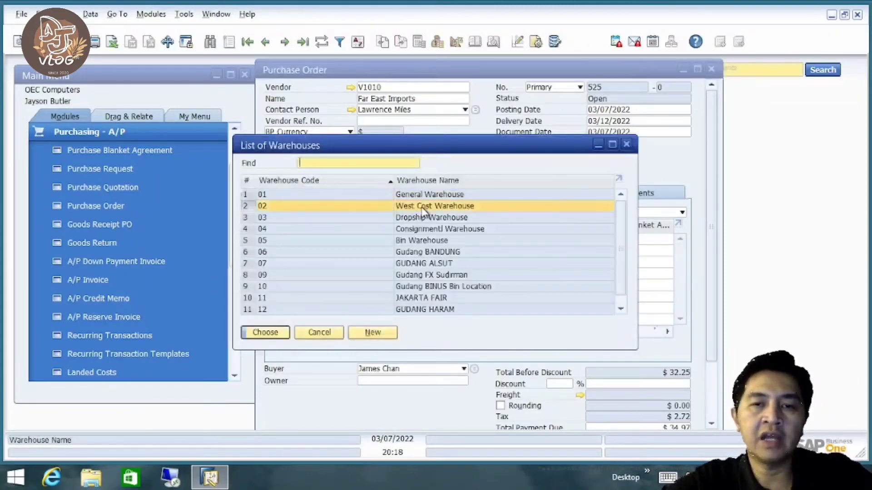
pyautogui.doubleClick(422, 207)
# Step: Examine all columns of the two item lines, including their individual delivery date cells
pyautogui.moveTo(504, 333); pyautogui.dragTo(293, 338)
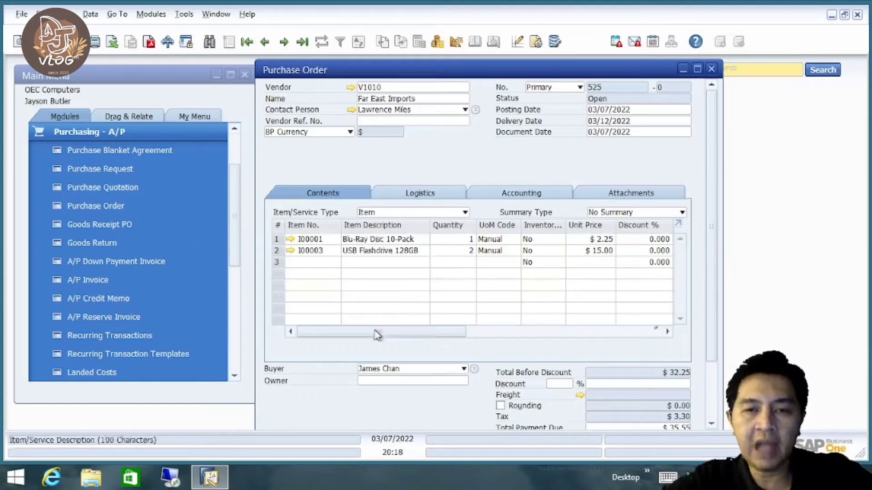
pyautogui.moveTo(375, 333); pyautogui.dragTo(487, 333)
pyautogui.moveTo(620, 325); pyautogui.dragTo(332, 331)
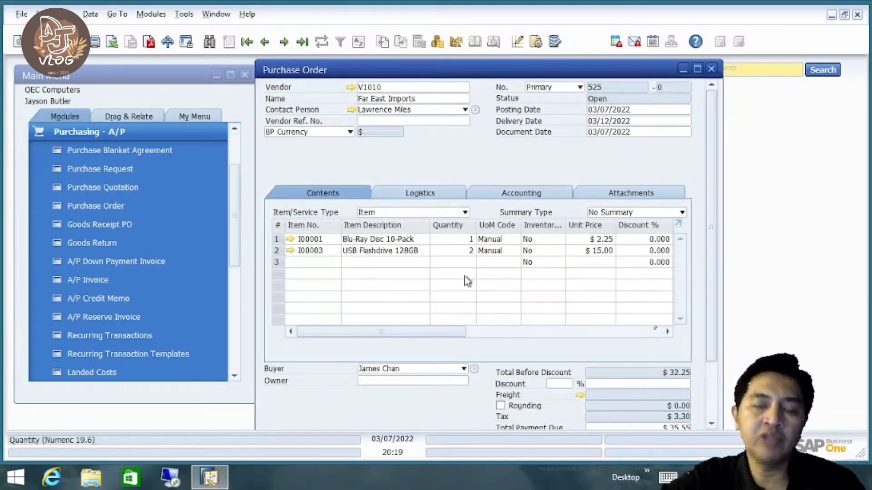
pyautogui.moveTo(416, 331); pyautogui.dragTo(339, 341)
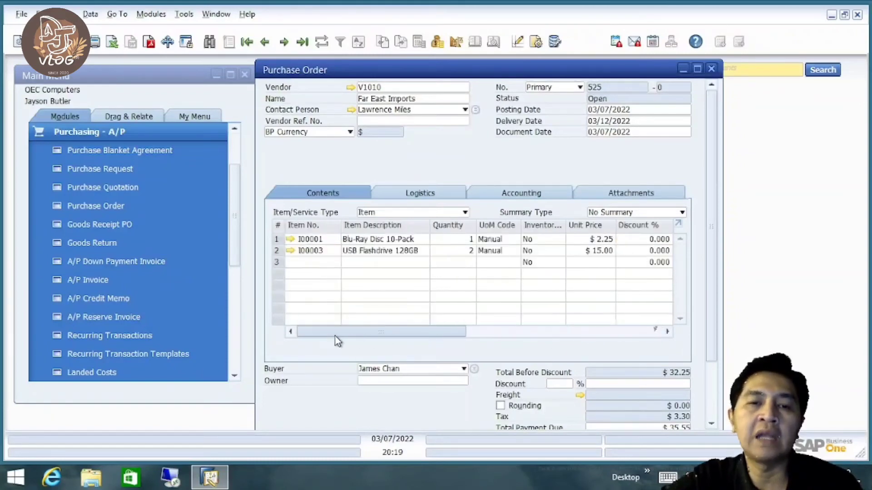
pyautogui.moveTo(418, 342); pyautogui.dragTo(580, 341)
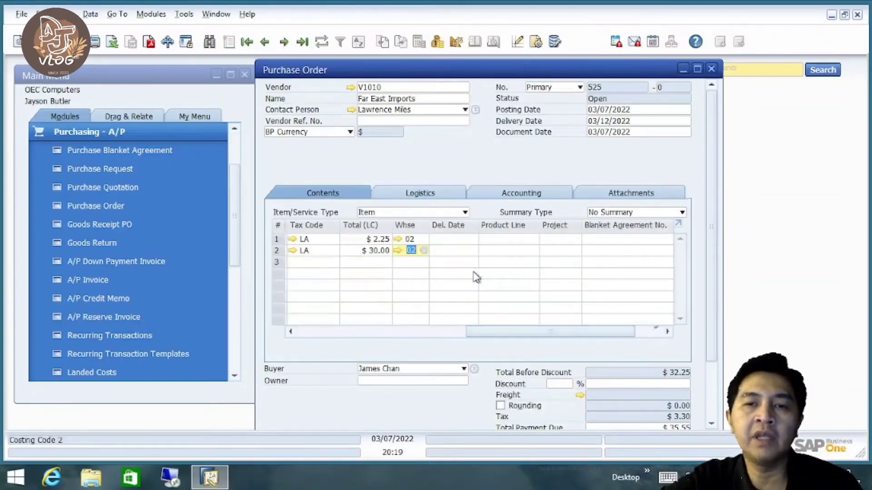
pyautogui.click(451, 239)
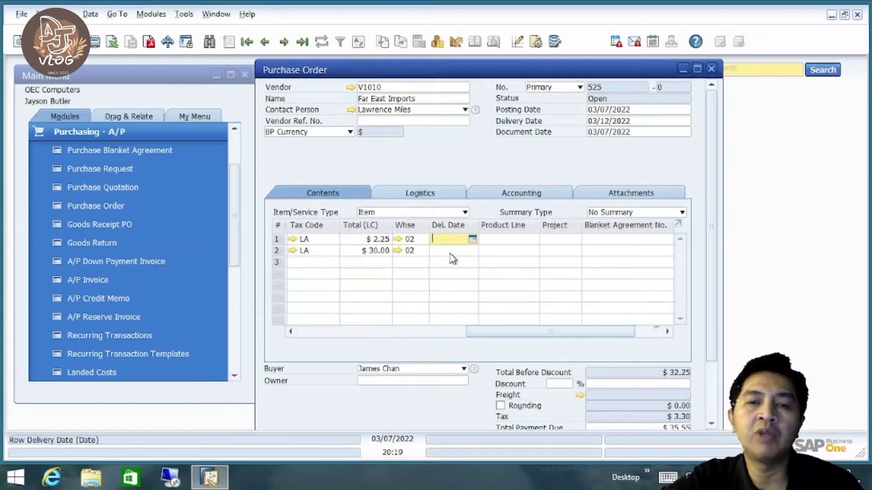
pyautogui.click(452, 249)
pyautogui.press('Up')
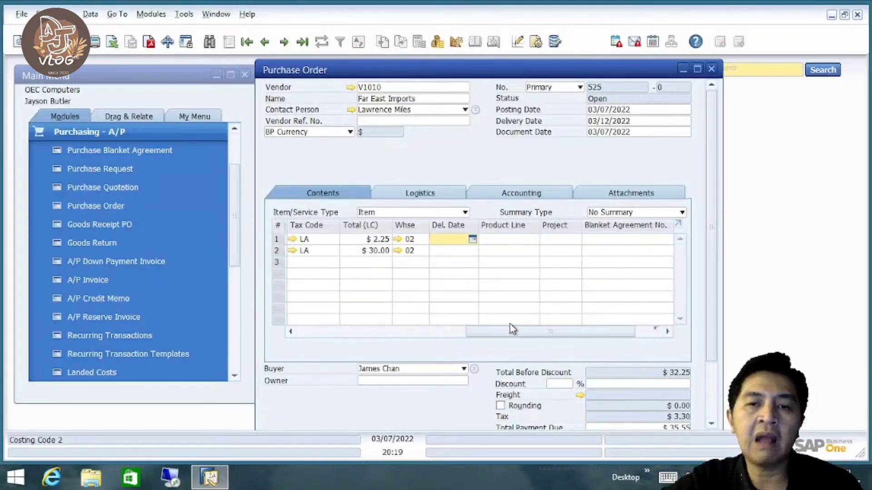
pyautogui.moveTo(508, 328); pyautogui.dragTo(304, 337)
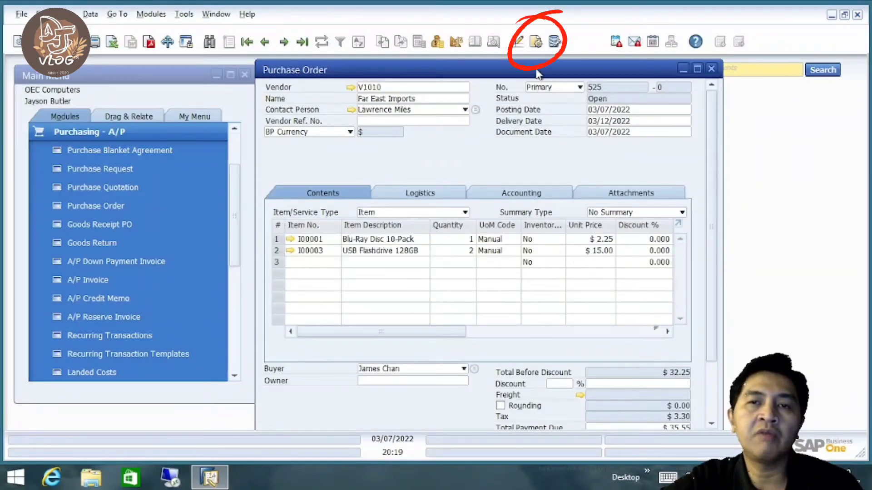
# Step: Find the Whse column in the purchase order form settings' table format to check its Visible and Active options
pyautogui.click(535, 47)
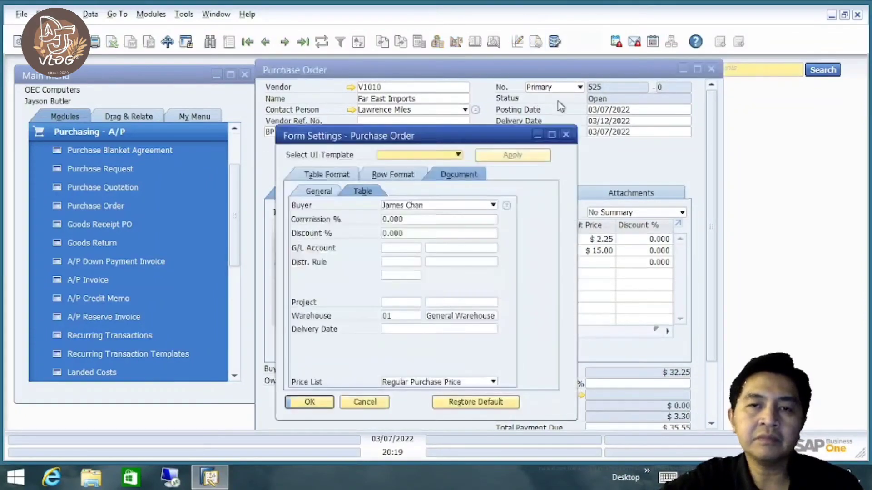
pyautogui.click(335, 177)
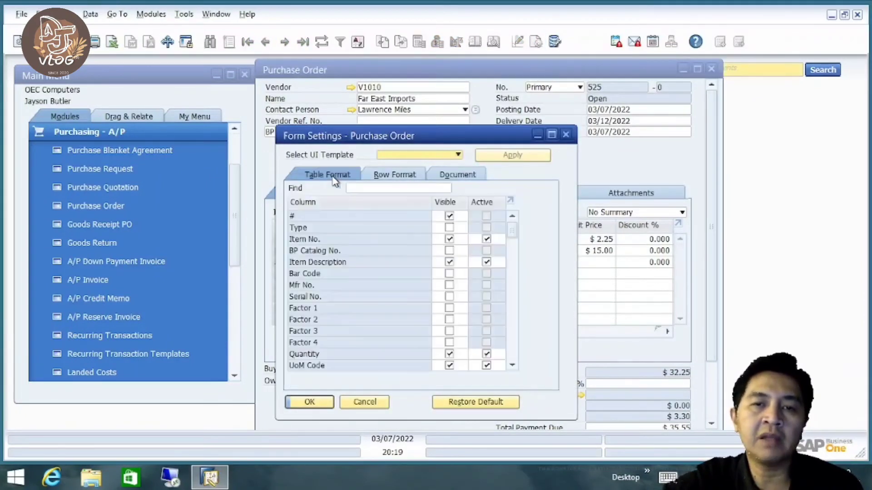
pyautogui.moveTo(516, 234)
pyautogui.mouseDown()
pyautogui.moveTo(510, 369)
pyautogui.moveTo(517, 234)
pyautogui.mouseUp()
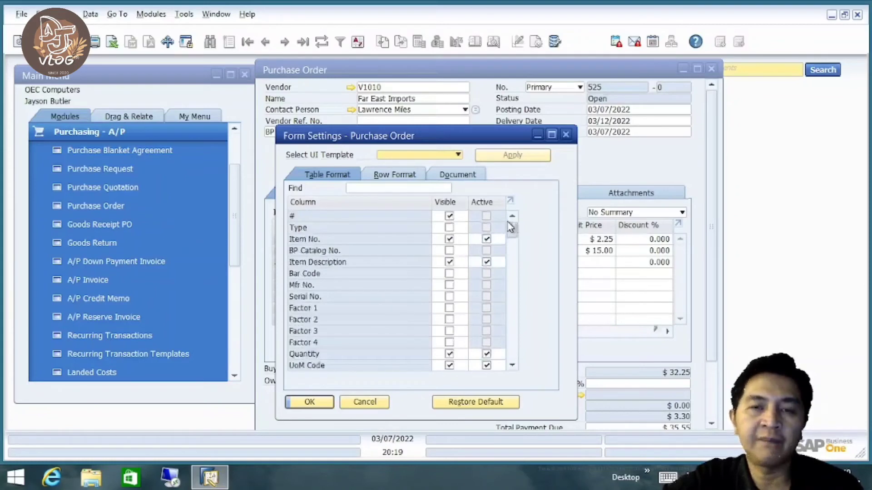
pyautogui.click(396, 188)
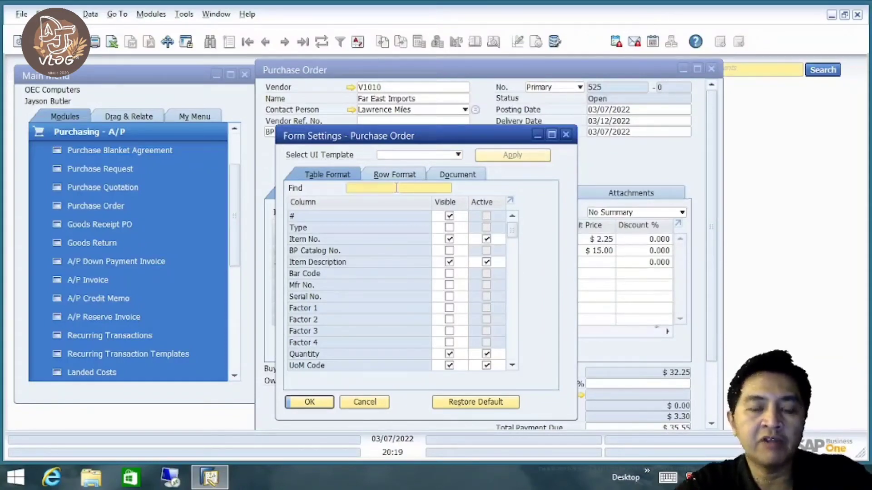
pyautogui.write('whse')
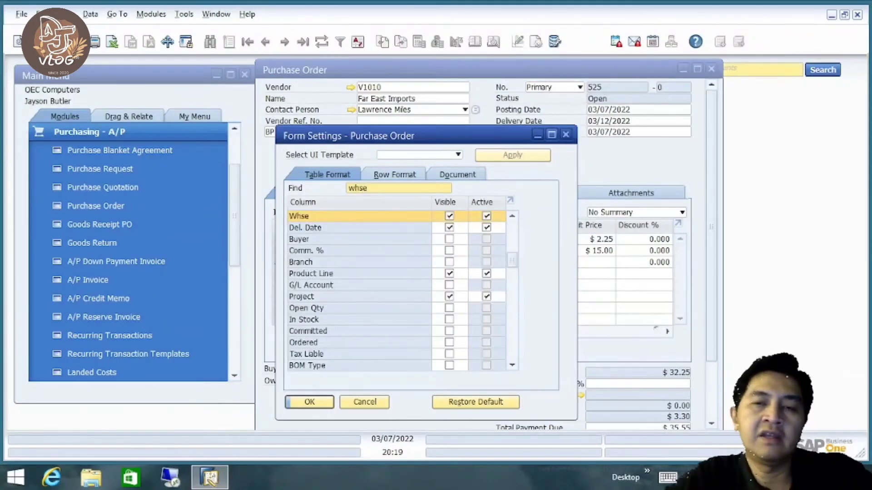
pyautogui.click(449, 216)
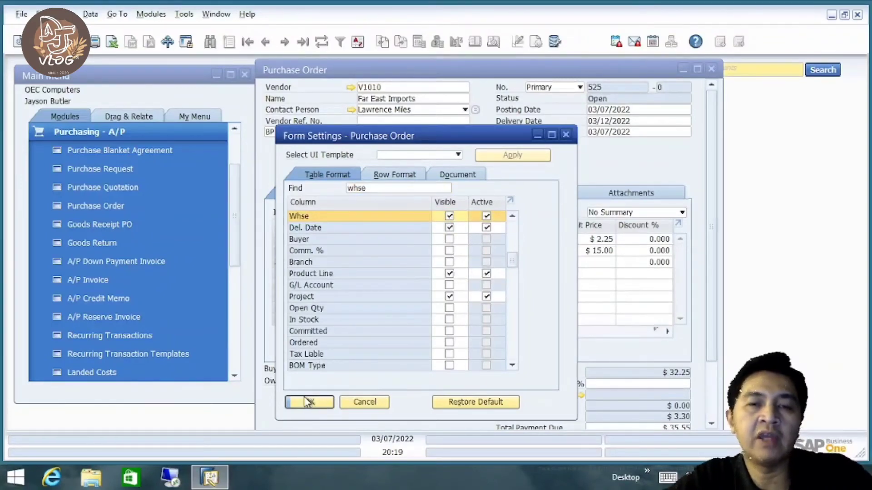
# Step: Clear the column search, examine the full list of available table columns in an enlarged view, and close the form settings
pyautogui.click(381, 175)
pyautogui.click(379, 186)
pyautogui.click(353, 176)
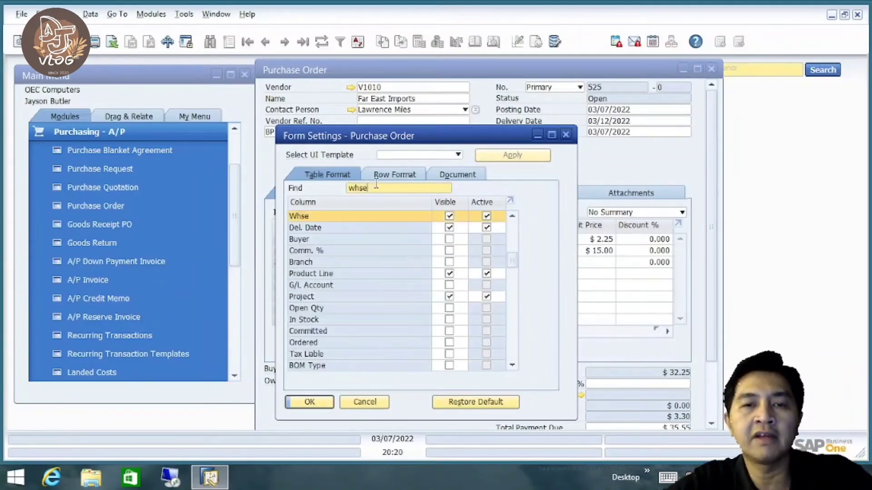
pyautogui.press('BackSpace')
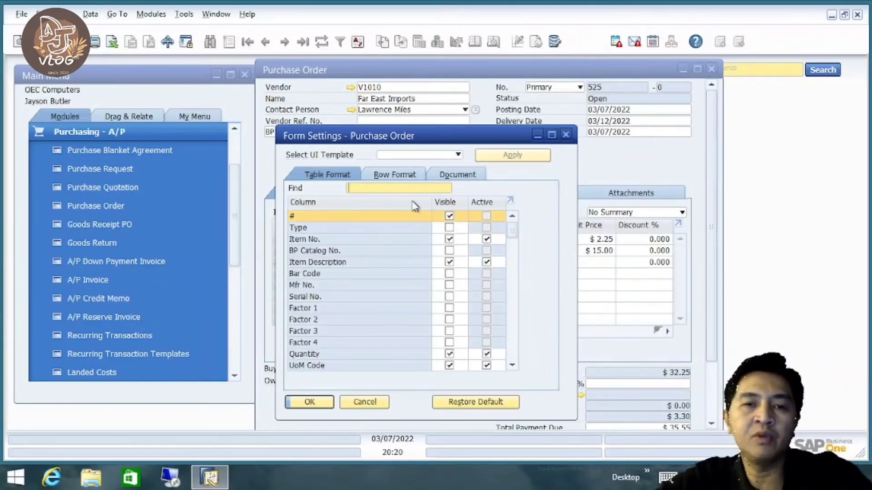
pyautogui.moveTo(512, 235); pyautogui.dragTo(516, 207)
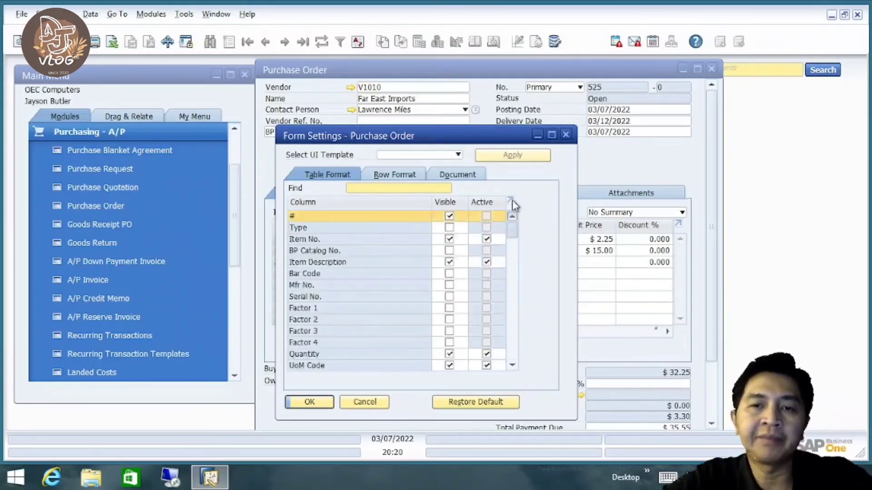
pyautogui.click(510, 200)
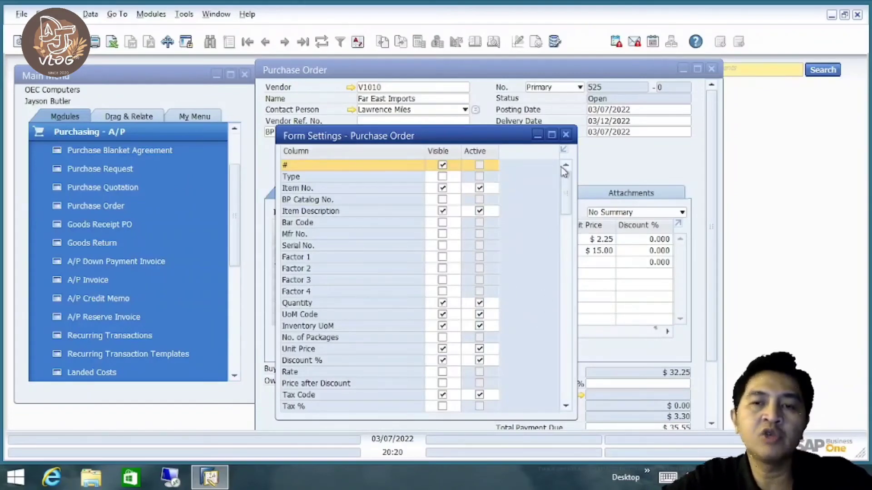
pyautogui.click(566, 134)
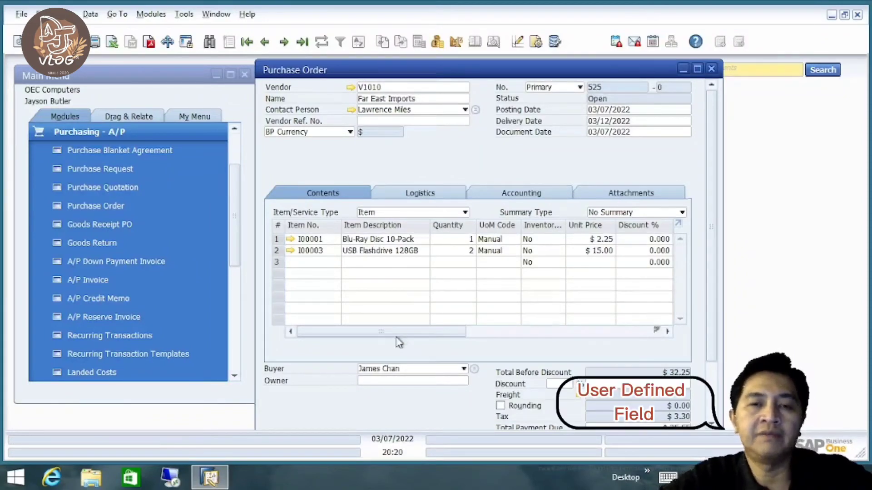
# Step: Review the item table's columns and check the discount percentage cells of both item lines
pyautogui.moveTo(411, 339); pyautogui.dragTo(325, 340)
pyautogui.moveTo(399, 340); pyautogui.dragTo(652, 335)
pyautogui.moveTo(559, 340); pyautogui.dragTo(320, 339)
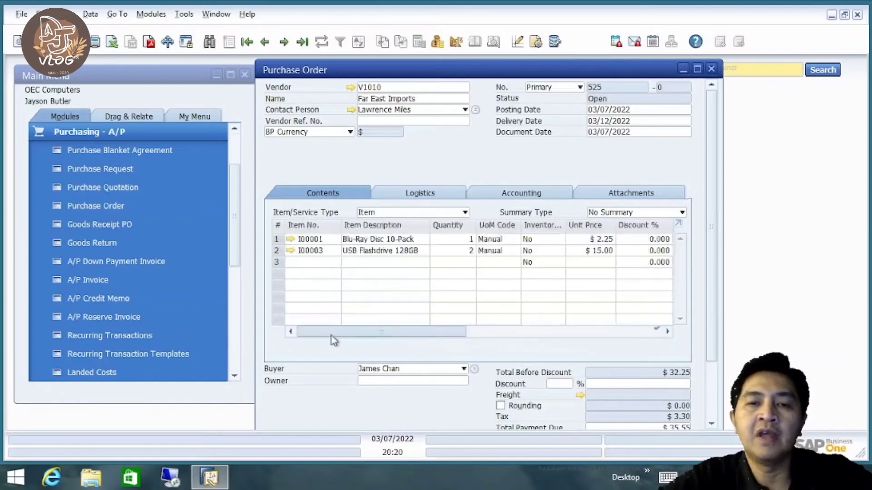
pyautogui.moveTo(718, 214); pyautogui.dragTo(718, 247)
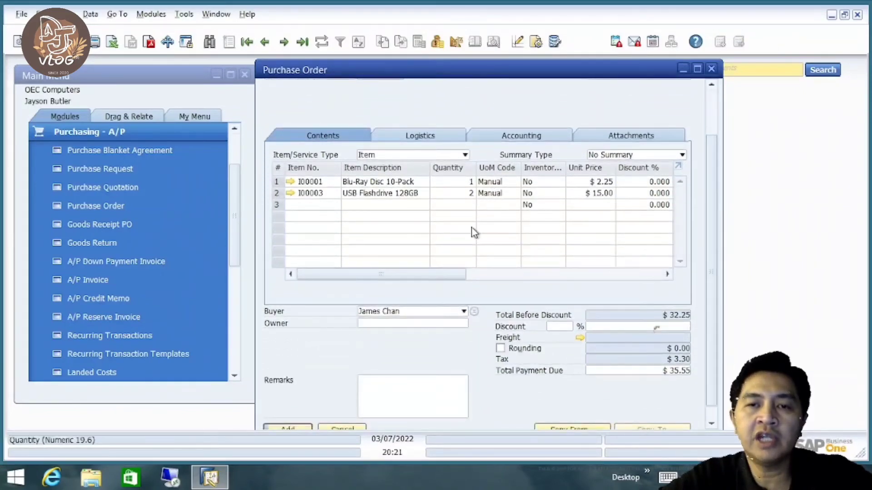
pyautogui.moveTo(447, 275); pyautogui.dragTo(483, 278)
pyautogui.click(580, 182)
pyautogui.click(580, 192)
# Step: Try a document discount of 5%, replace it with a discount amount of 900, and clear the discount
pyautogui.click(559, 326)
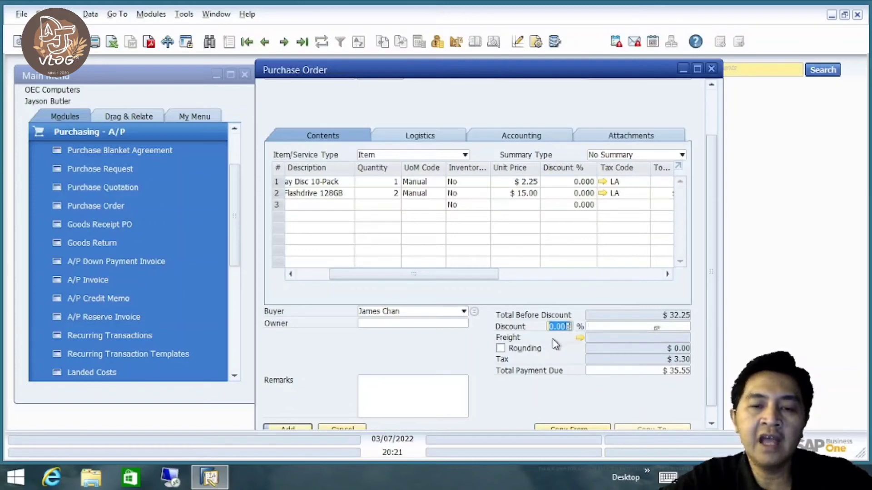
pyautogui.write('5')
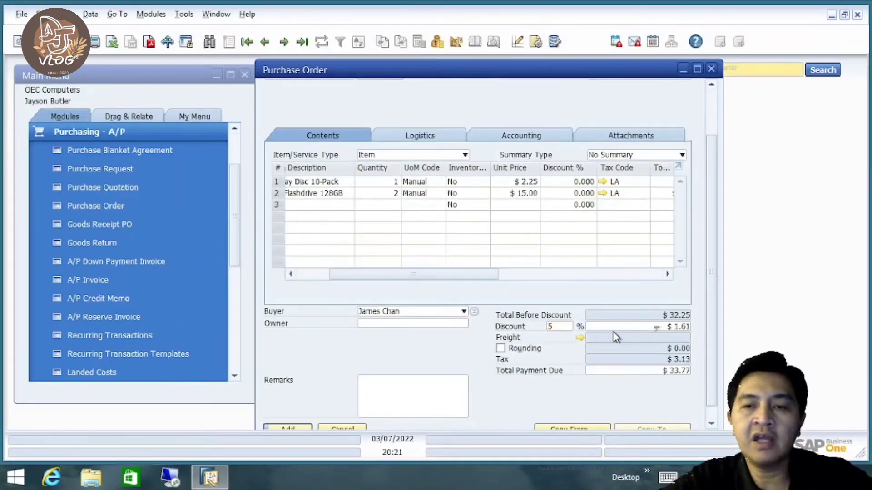
pyautogui.click(677, 327)
pyautogui.write('900')
pyautogui.press('Tab')
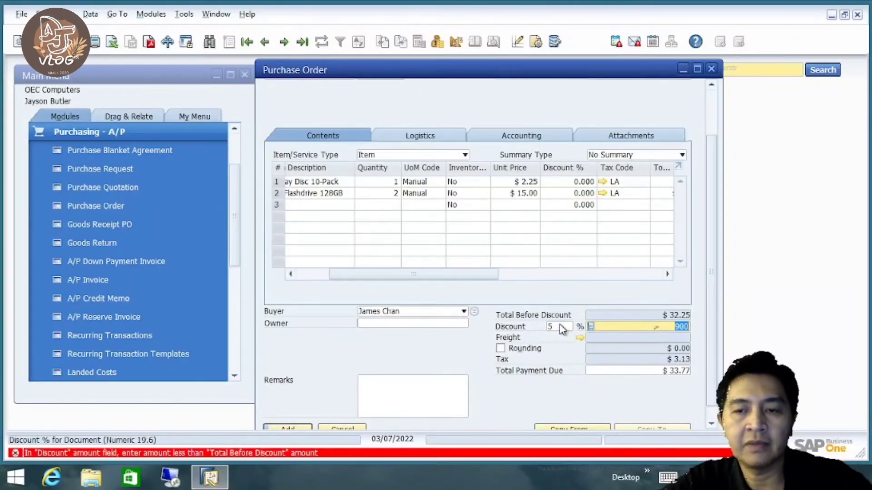
pyautogui.press('Tab')
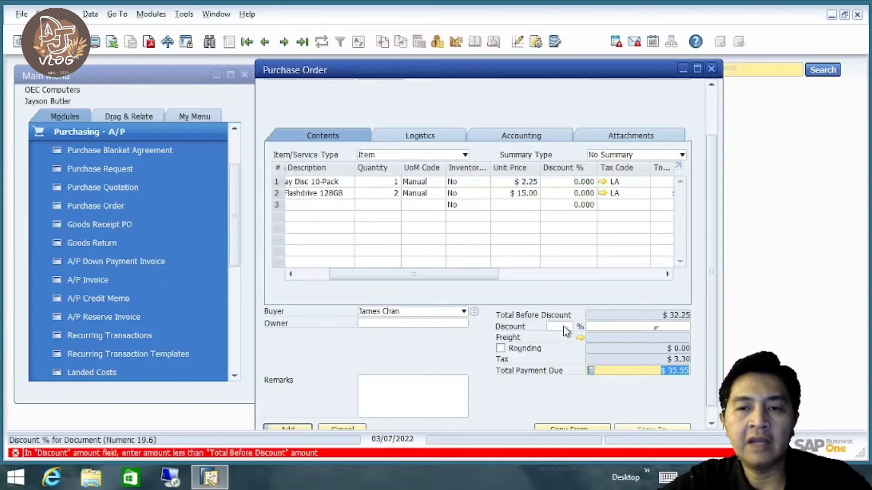
# Step: Try a document discount amount of 5 on the purchase order
pyautogui.click(564, 327)
pyautogui.click(612, 327)
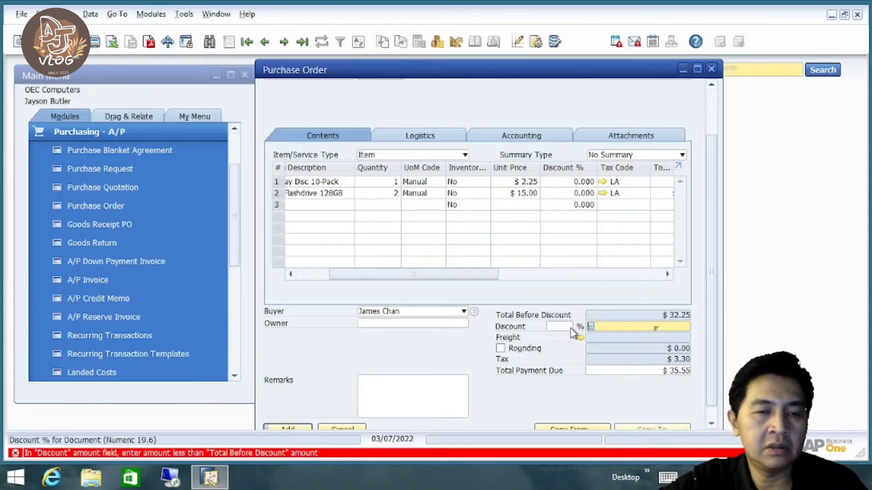
pyautogui.click(559, 327)
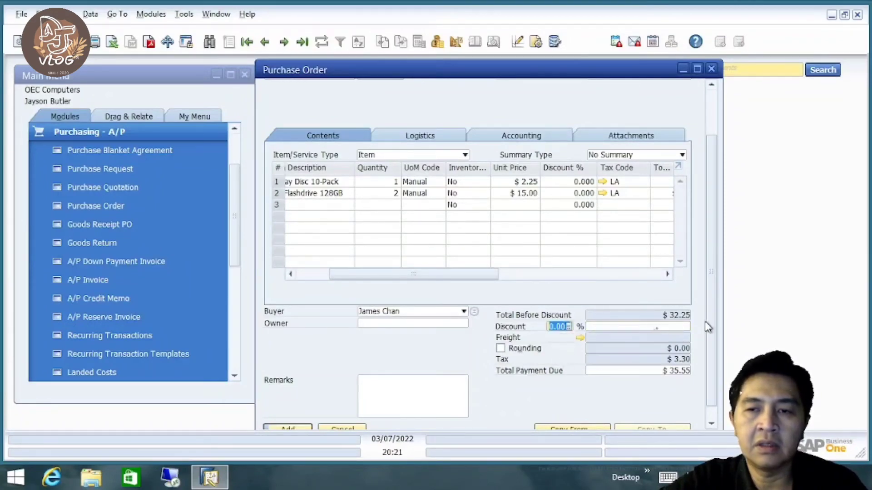
pyautogui.scroll(-1, 709, 330)
pyautogui.click(670, 313)
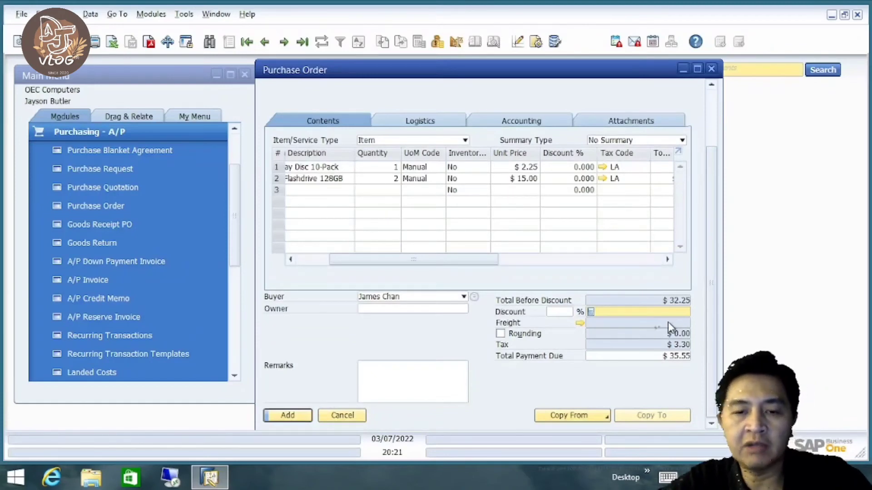
pyautogui.write('5')
pyautogui.press('Tab')
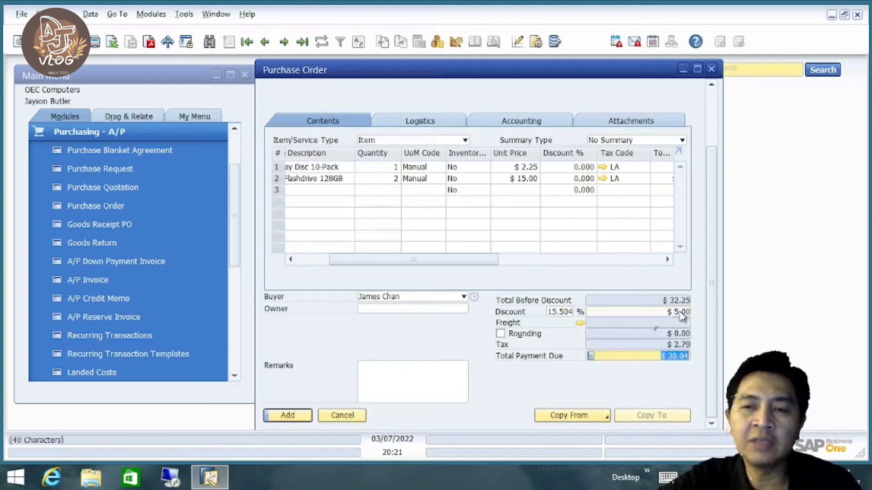
# Step: Set the document discount to 3% and add the purchase order
pyautogui.click(563, 314)
pyautogui.write('3')
pyautogui.press('Tab')
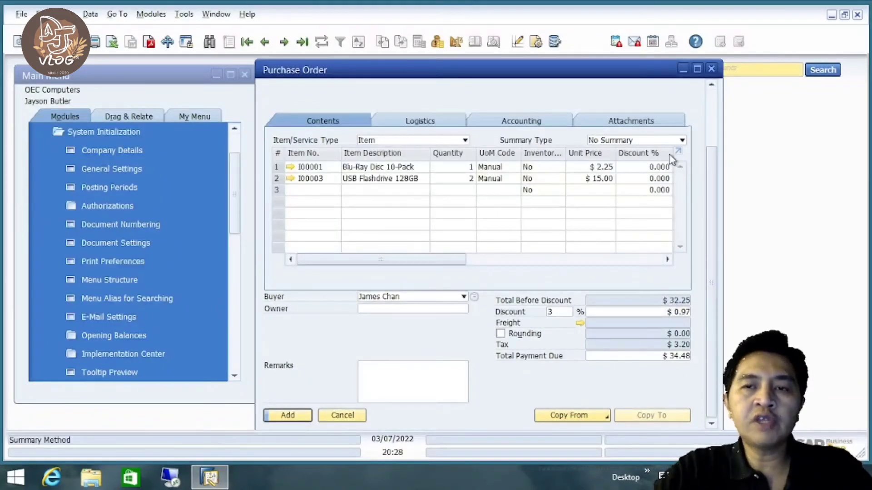
pyautogui.moveTo(713, 183); pyautogui.dragTo(707, 257)
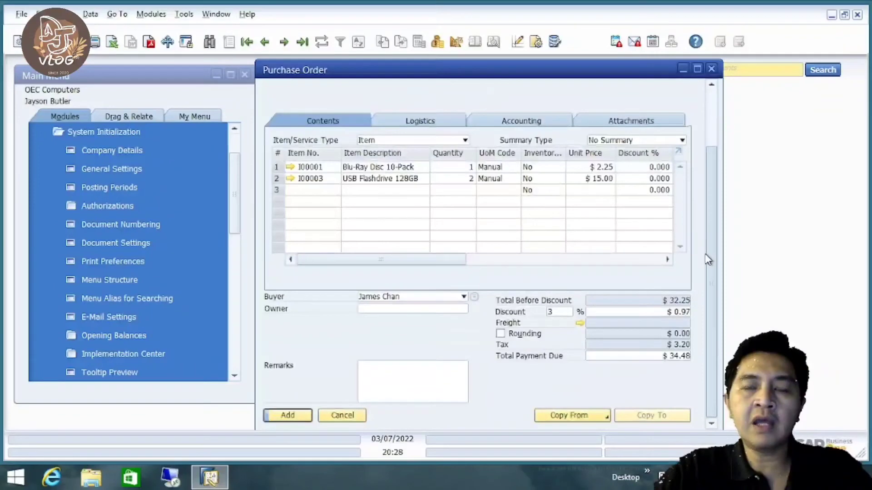
pyautogui.click(291, 416)
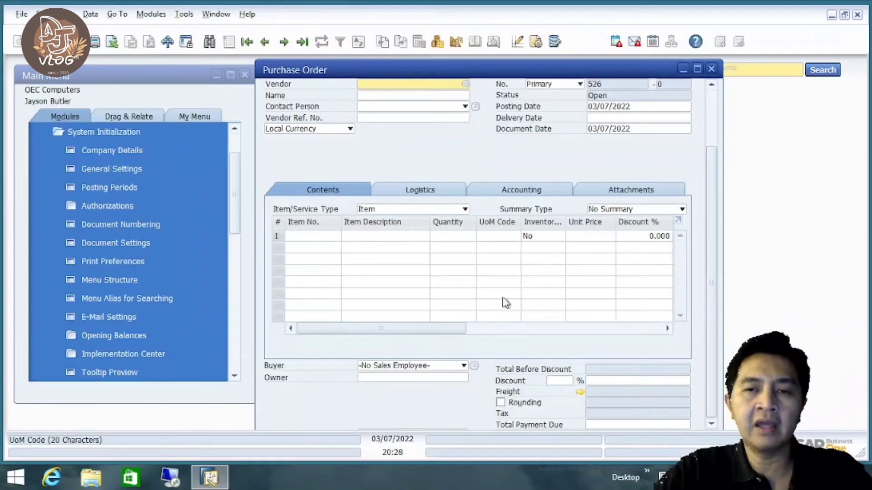
# Step: Display the last purchase order record and review its header, item lines and totals
pyautogui.click(301, 43)
pyautogui.moveTo(711, 294); pyautogui.dragTo(694, 373)
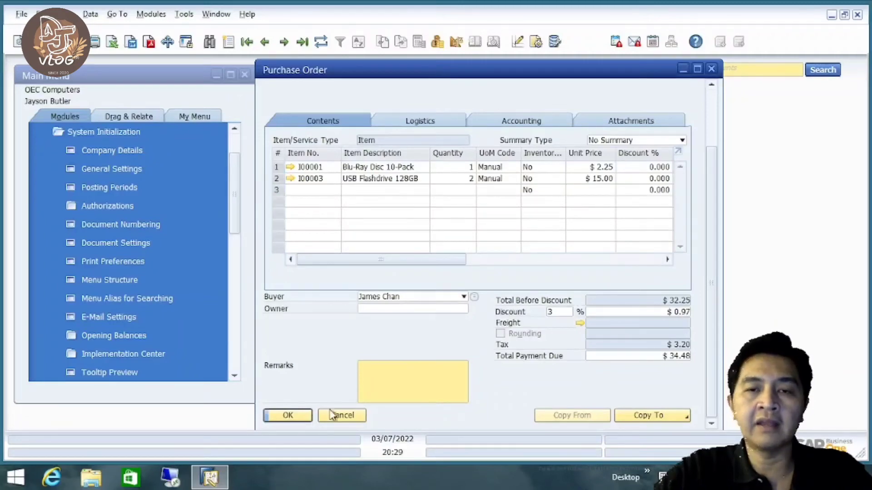
pyautogui.moveTo(718, 319); pyautogui.dragTo(701, 164)
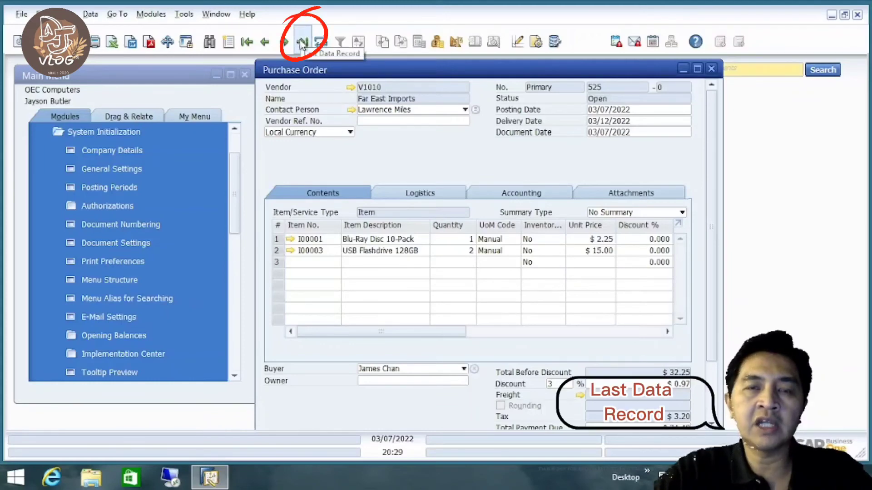
pyautogui.moveTo(713, 255); pyautogui.dragTo(717, 154)
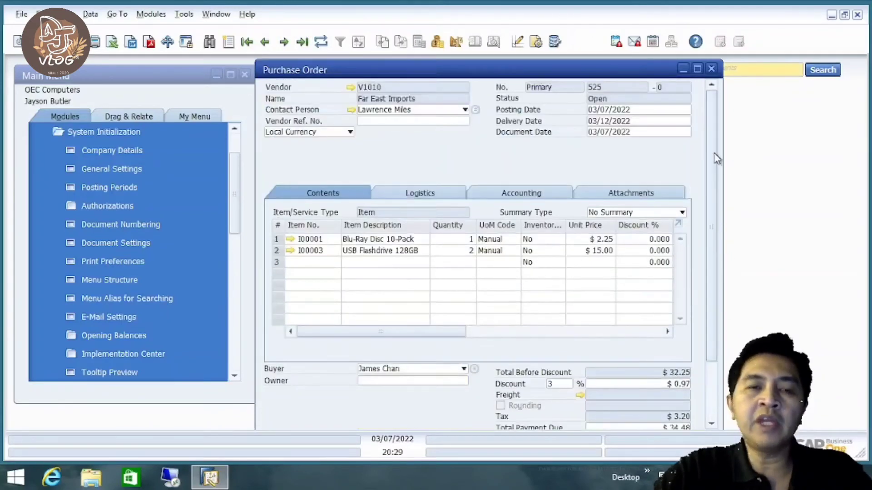
pyautogui.moveTo(713, 153); pyautogui.dragTo(717, 258)
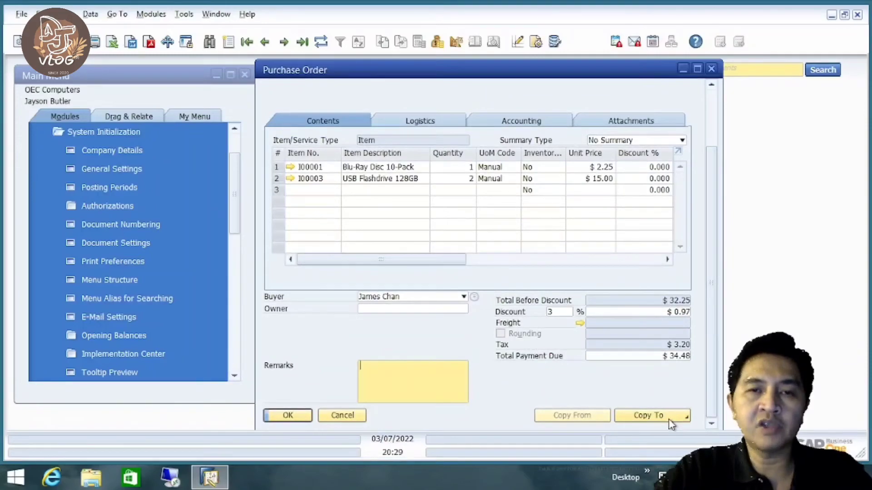
pyautogui.moveTo(713, 341); pyautogui.dragTo(725, 357)
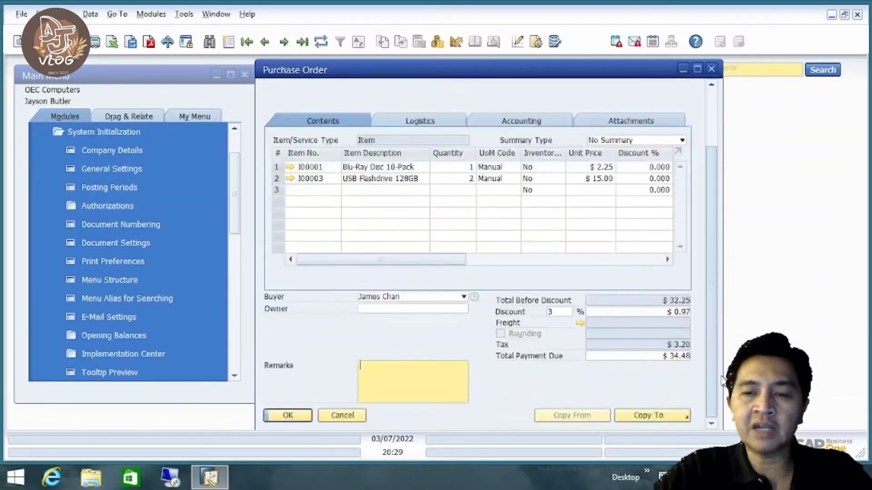
# Step: Copy the purchase order to a Goods Receipt PO and move the new form clear of the main area
pyautogui.click(669, 416)
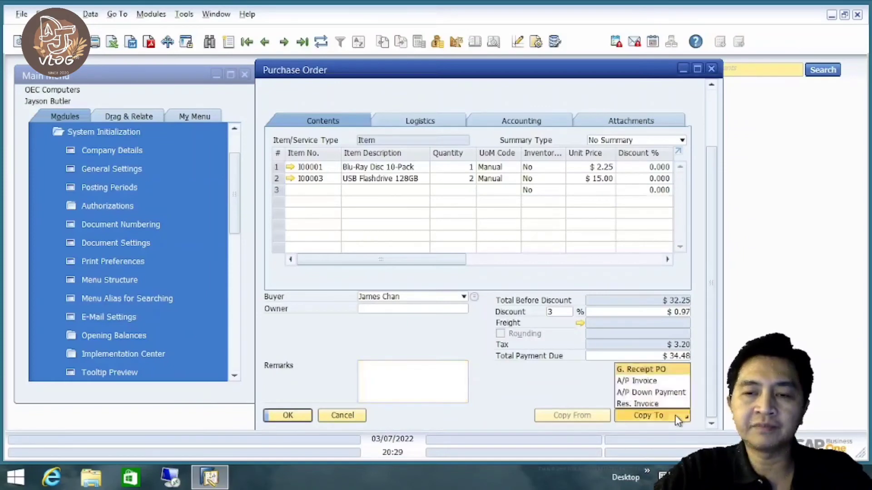
pyautogui.click(654, 372)
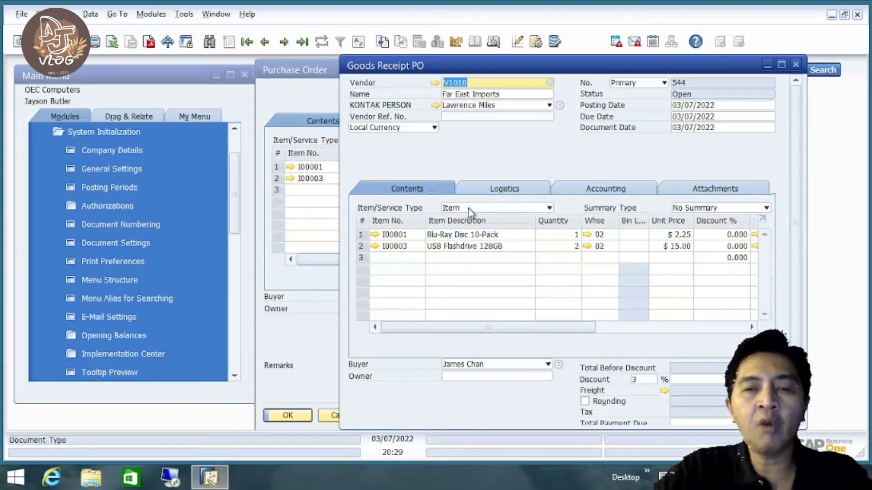
pyautogui.moveTo(529, 75); pyautogui.dragTo(422, 76)
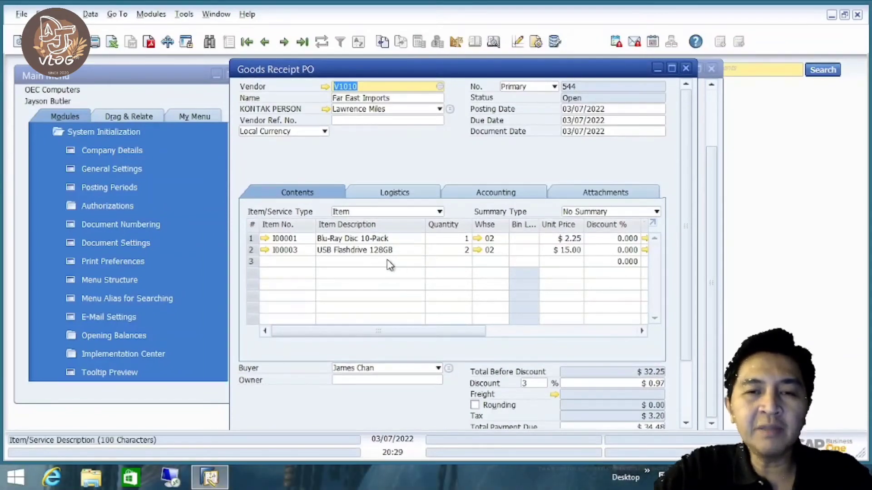
# Step: Delete the Blu-Ray Disc 10-Pack row from the goods receipt and set the USB Flashdrive 128GB quantity to 1
pyautogui.click(252, 239)
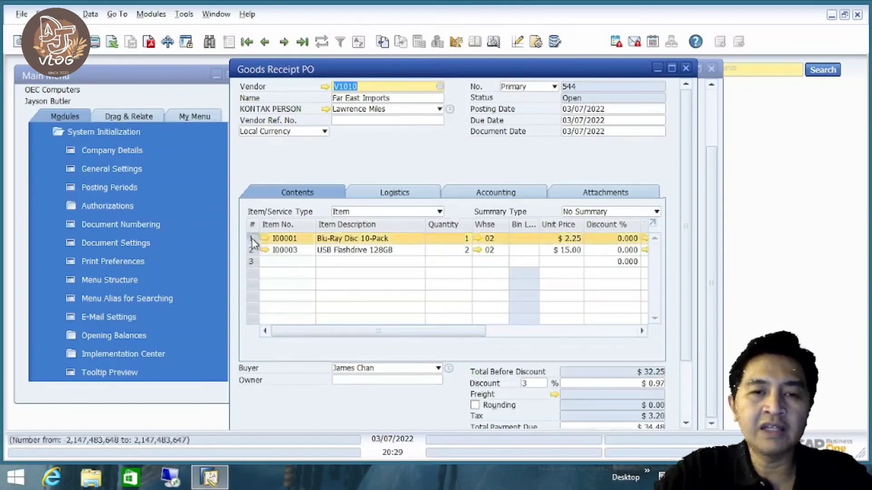
pyautogui.rightClick(252, 238)
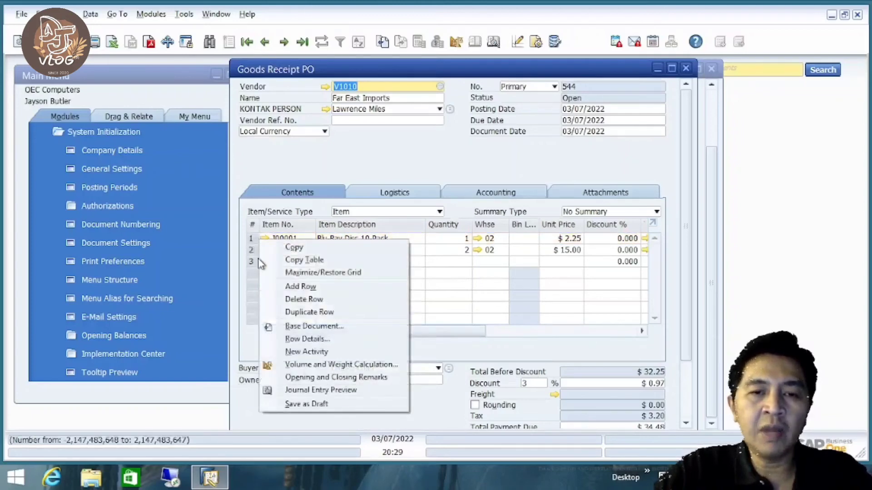
pyautogui.click(305, 299)
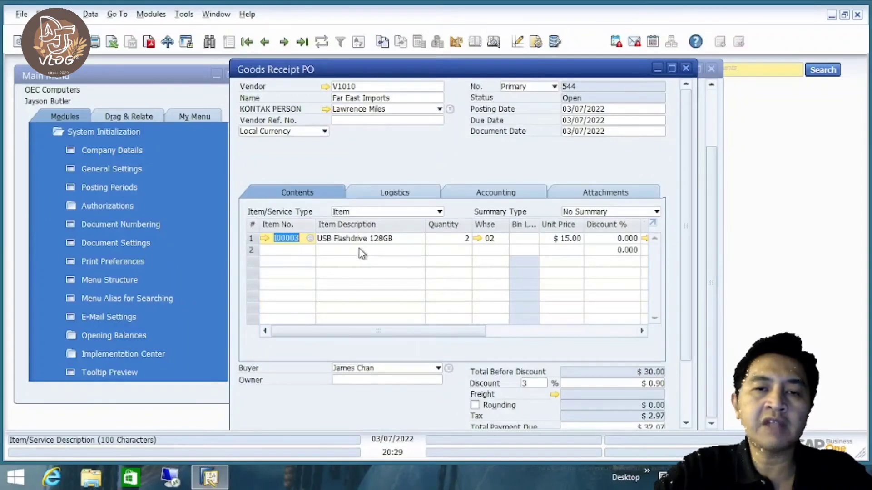
pyautogui.click(464, 242)
pyautogui.write('1')
pyautogui.press('Tab')
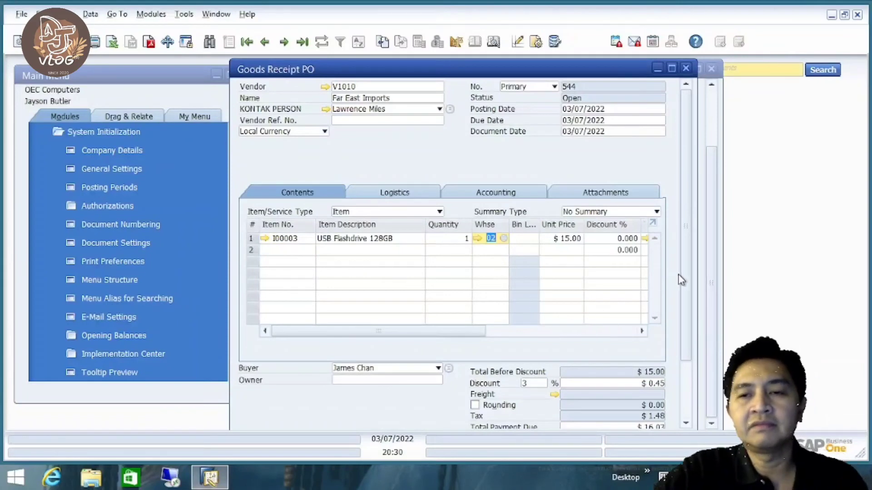
# Step: Check the base document reference in the remarks, add the goods receipt PO and confirm the addition
pyautogui.moveTo(688, 283); pyautogui.dragTo(689, 362)
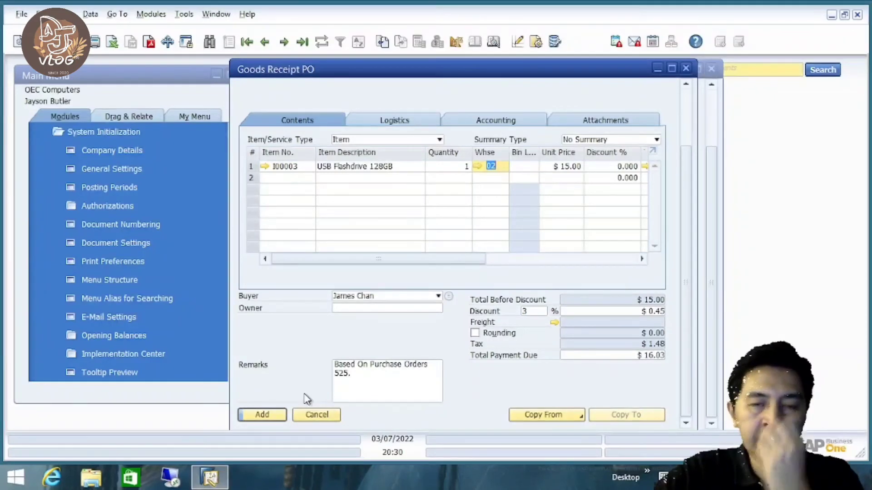
pyautogui.click(336, 374)
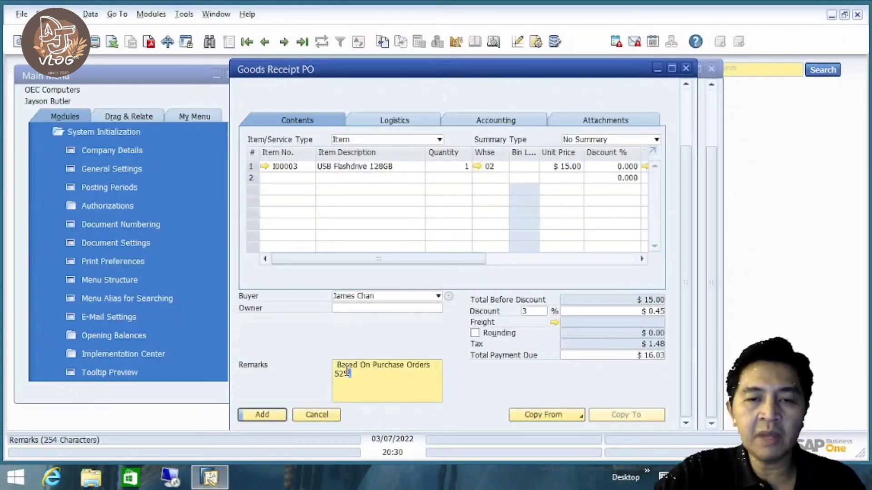
pyautogui.moveTo(348, 374); pyautogui.dragTo(336, 365)
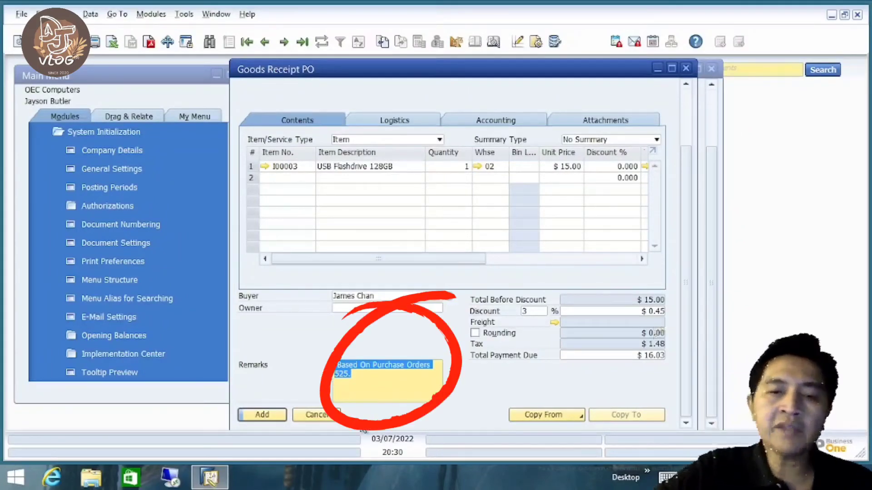
pyautogui.click(356, 381)
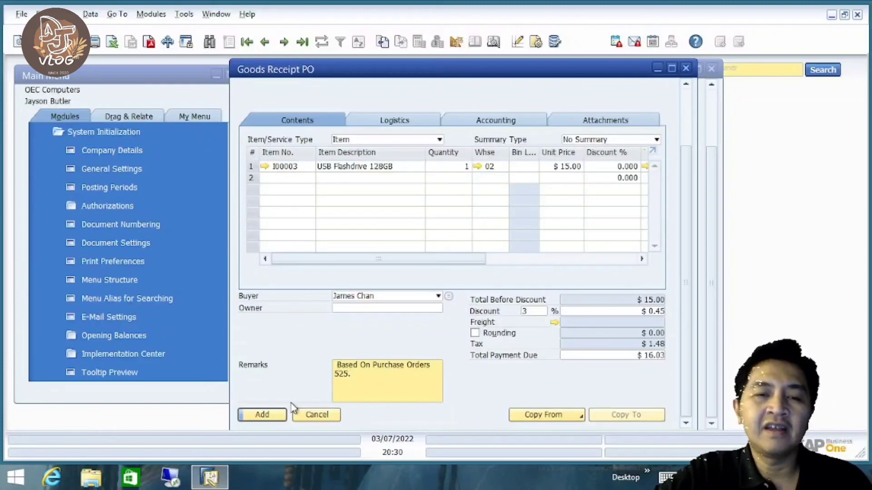
pyautogui.click(268, 415)
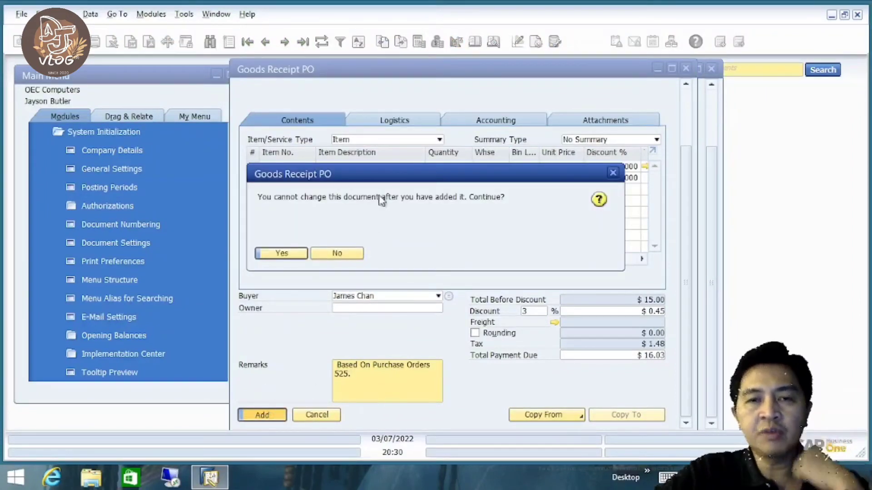
pyautogui.moveTo(383, 180); pyautogui.dragTo(429, 186)
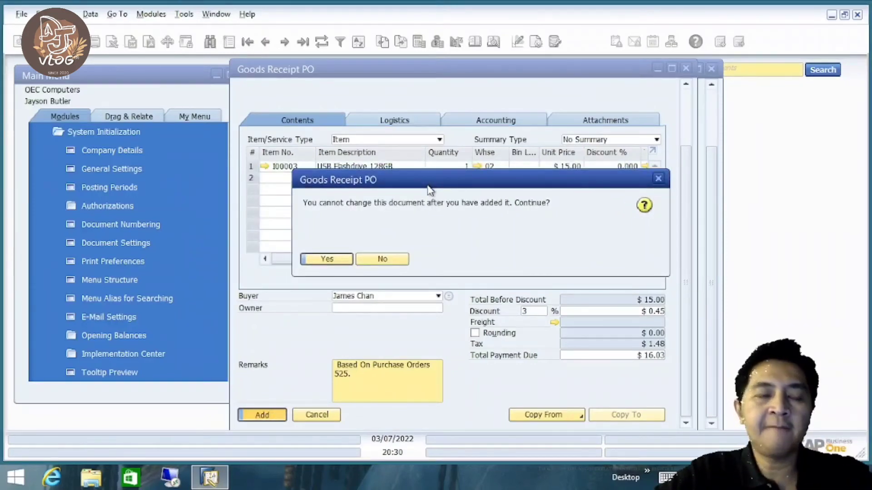
pyautogui.click(327, 260)
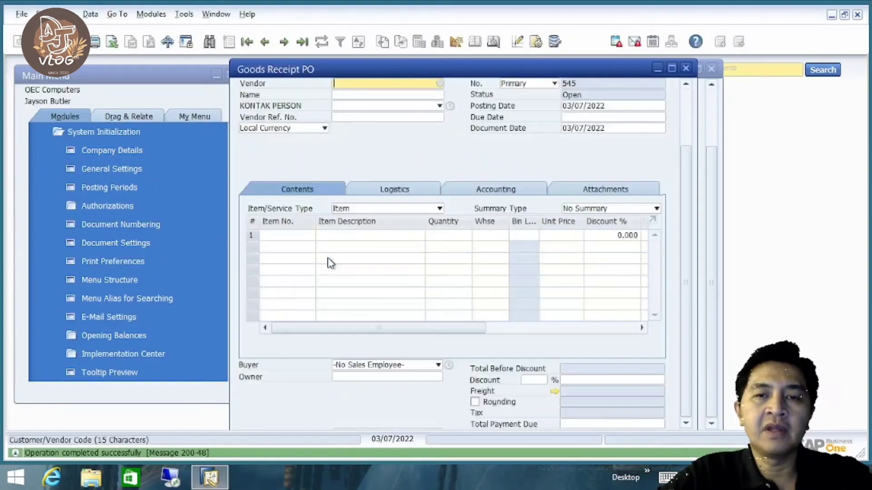
# Step: Display the last goods receipt PO record and review its header, item line and totals
pyautogui.click(305, 42)
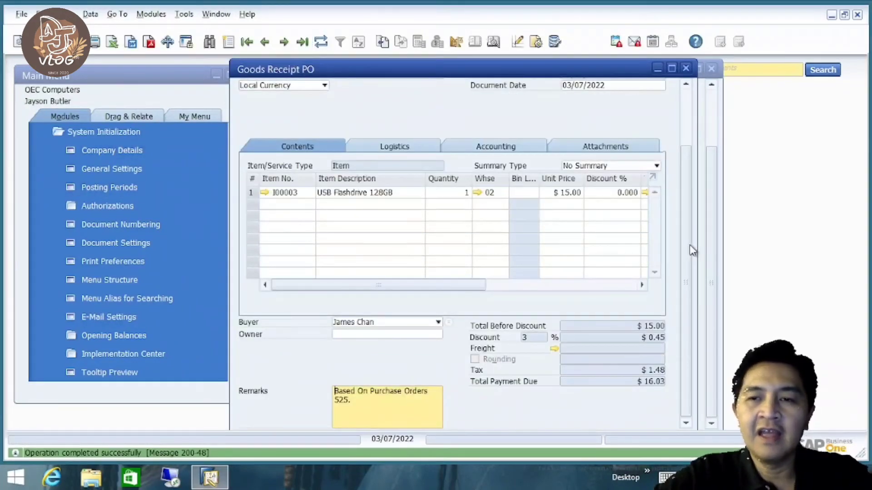
pyautogui.scroll(-1, 690, 249)
pyautogui.scroll(3, 686, 220)
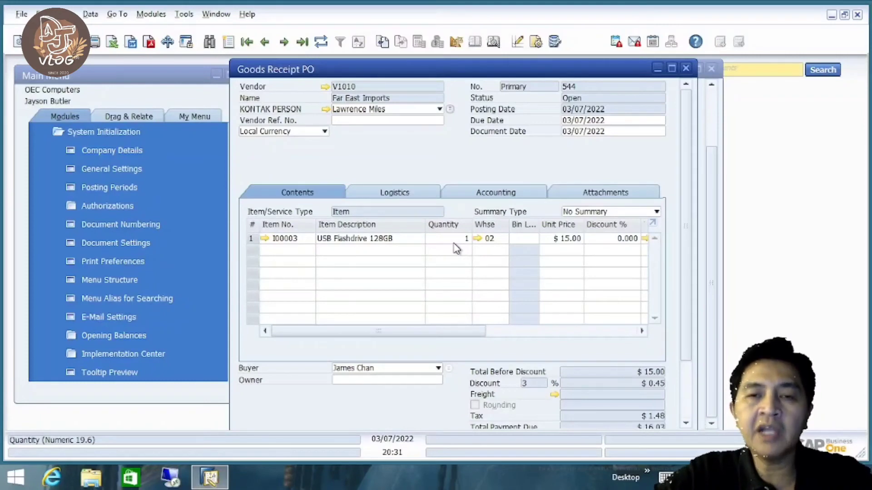
# Step: View the journal entry linked to the goods receipt's journal remark in the accounting details, and close it
pyautogui.click(465, 195)
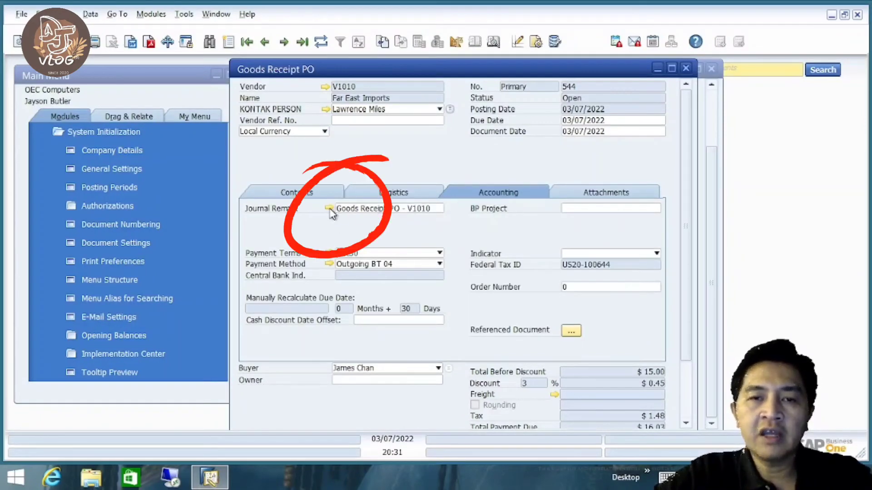
pyautogui.click(329, 208)
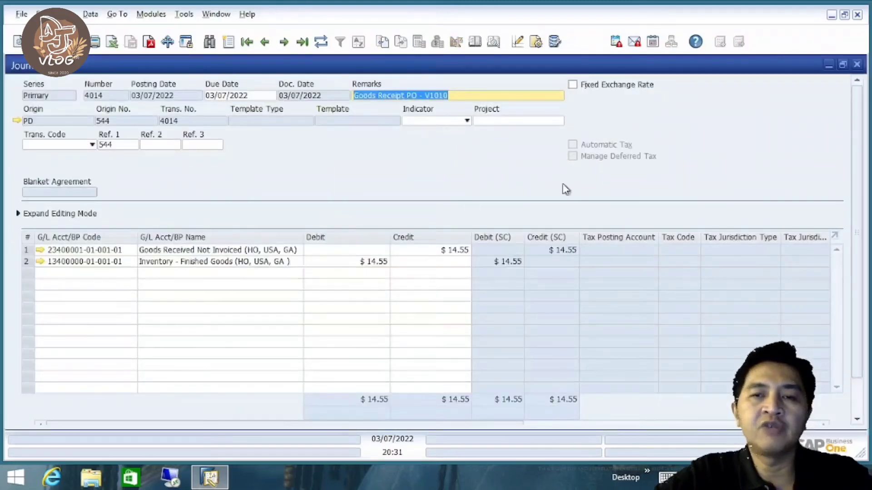
pyautogui.click(857, 64)
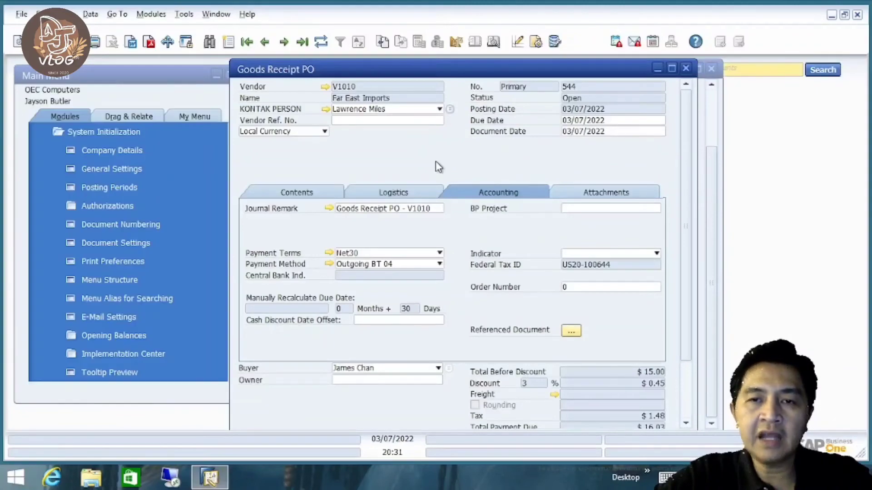
# Step: View the journal entry through the goods receipt's context command, close it, and reopen it from the journal remark to examine the posted accounts
pyautogui.rightClick(435, 161)
pyautogui.click(469, 288)
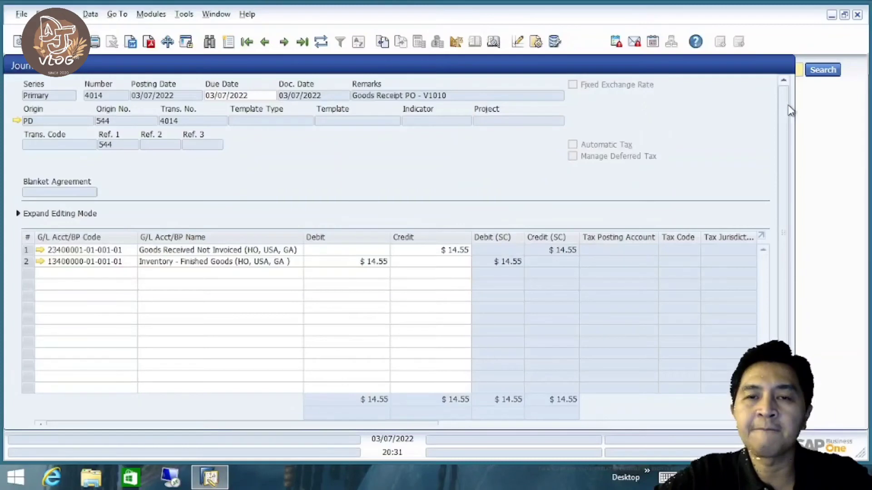
pyautogui.moveTo(790, 111); pyautogui.dragTo(865, 109)
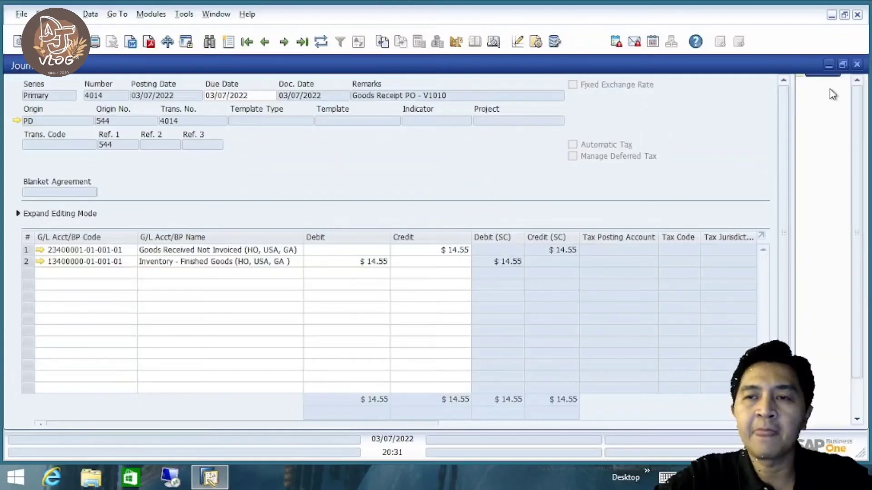
pyautogui.click(857, 65)
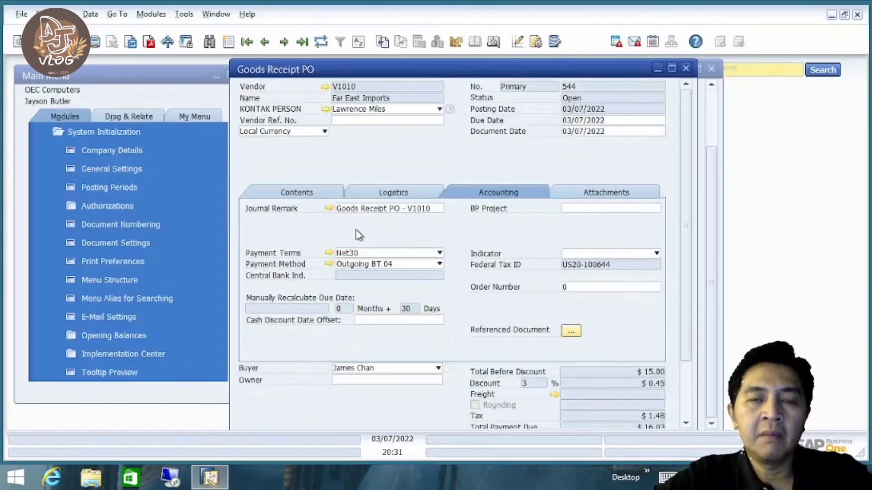
pyautogui.click(329, 208)
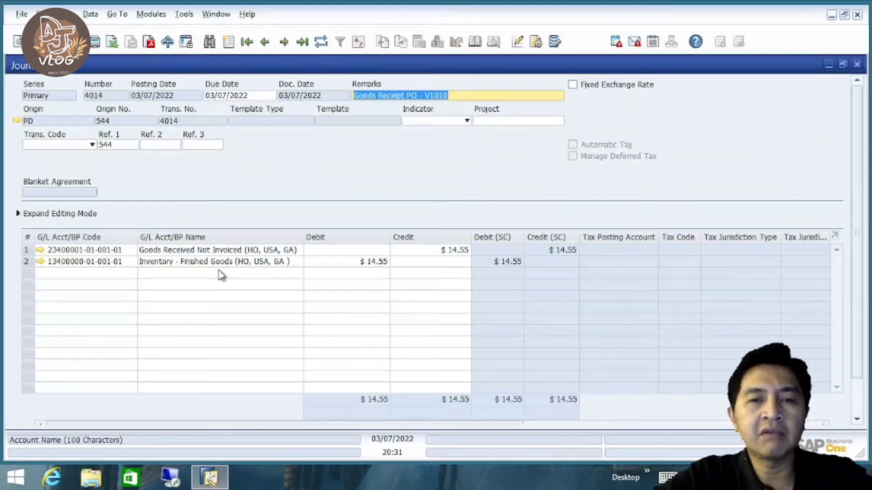
# Step: Close the journal entry and review the item line in the goods receipt PO's contents
pyautogui.click(857, 64)
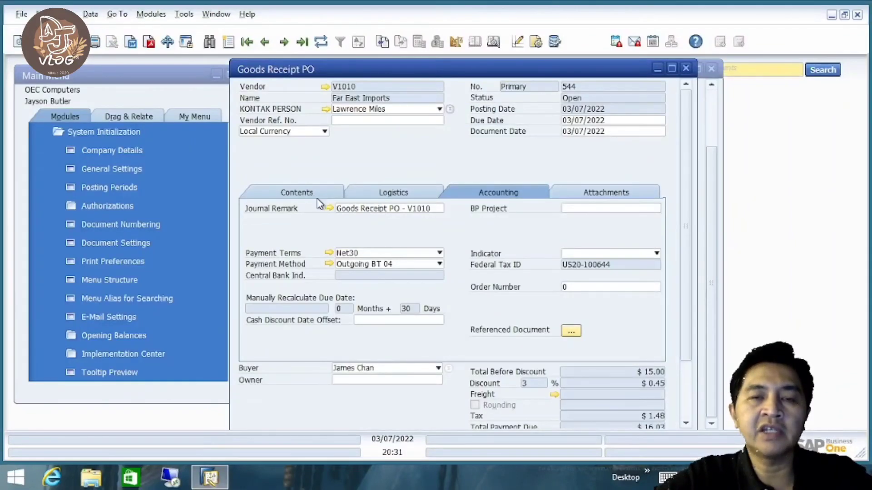
pyautogui.click(297, 193)
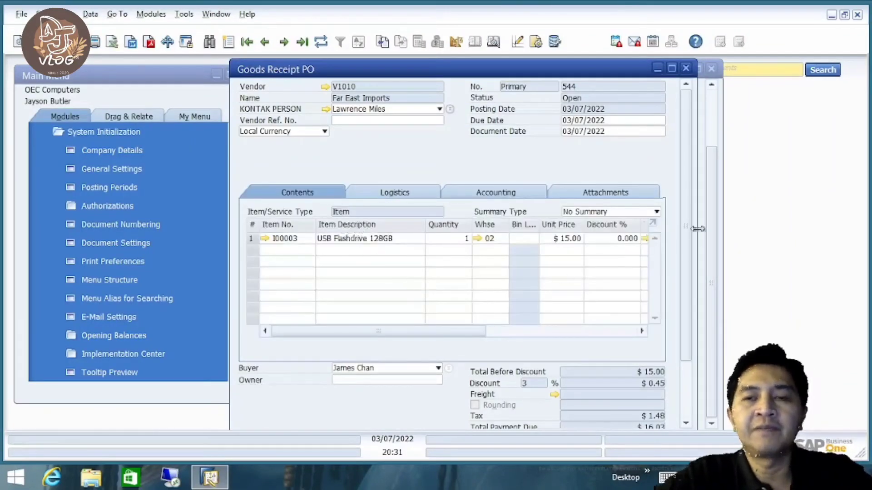
pyautogui.scroll(-3, 689, 244)
pyautogui.scroll(3, 688, 195)
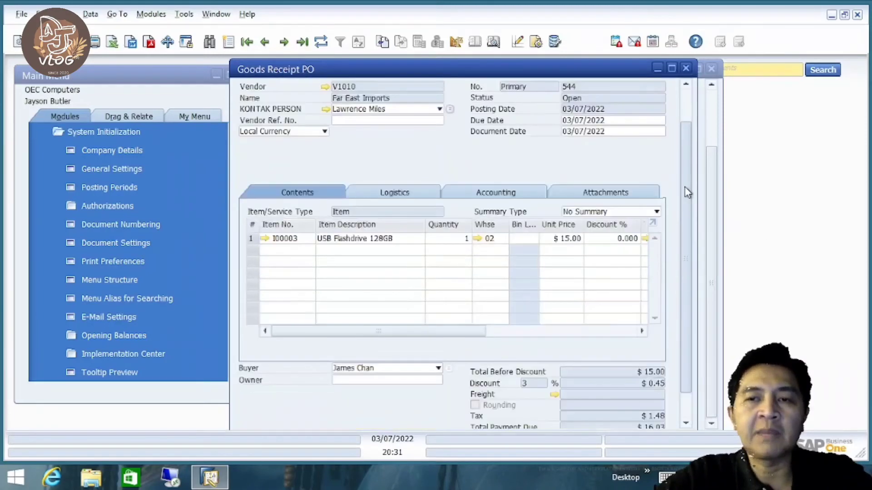
pyautogui.moveTo(684, 187); pyautogui.dragTo(673, 157)
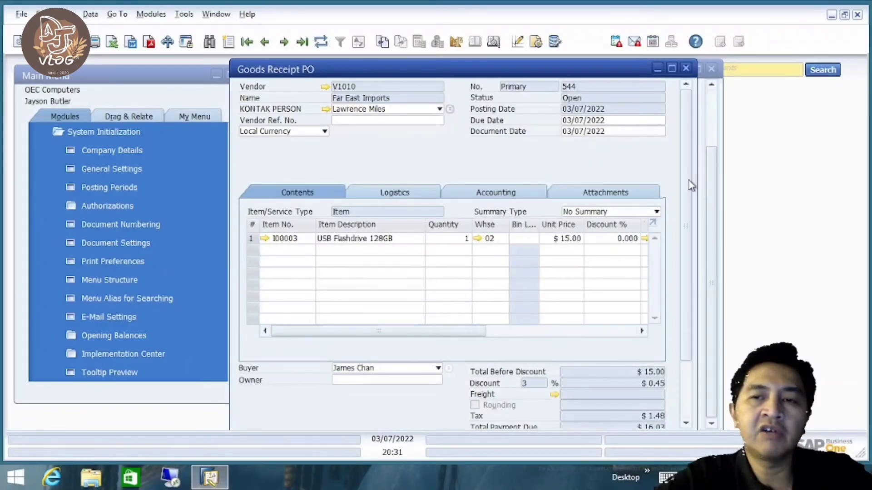
pyautogui.moveTo(689, 190); pyautogui.dragTo(685, 156)
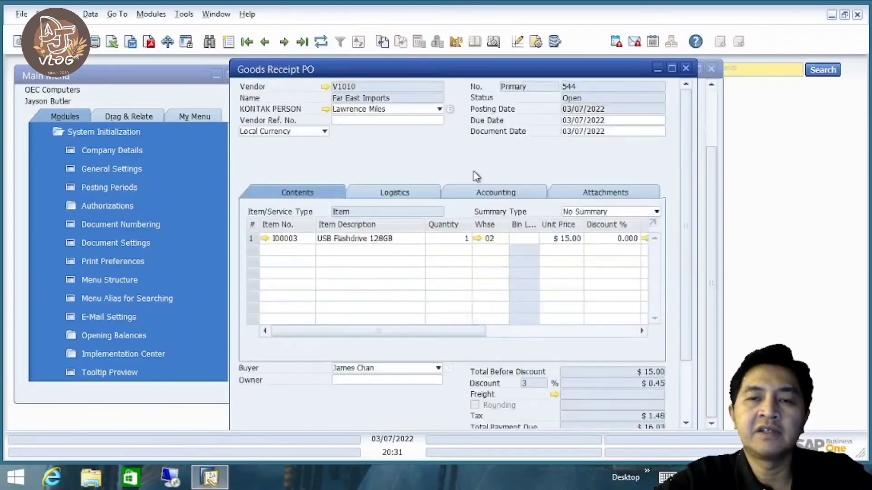
# Step: Show the goods receipt PO's relationship map and open the base purchase order from it
pyautogui.rightClick(429, 159)
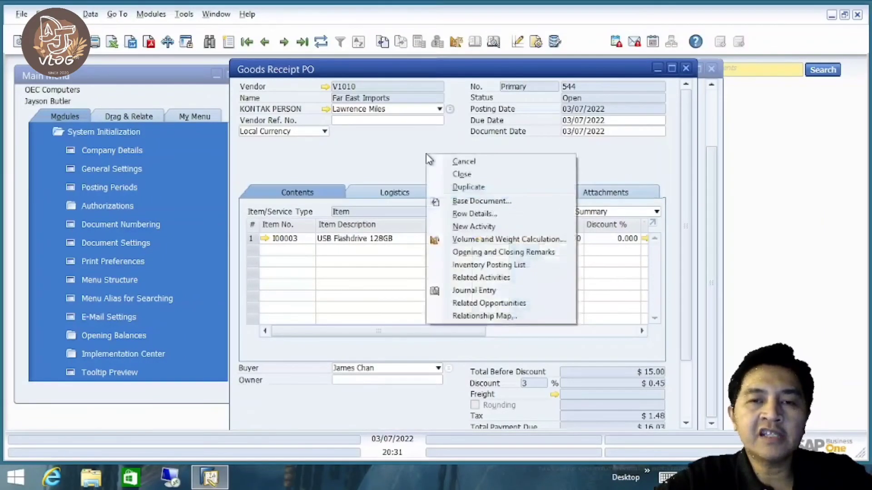
pyautogui.click(485, 317)
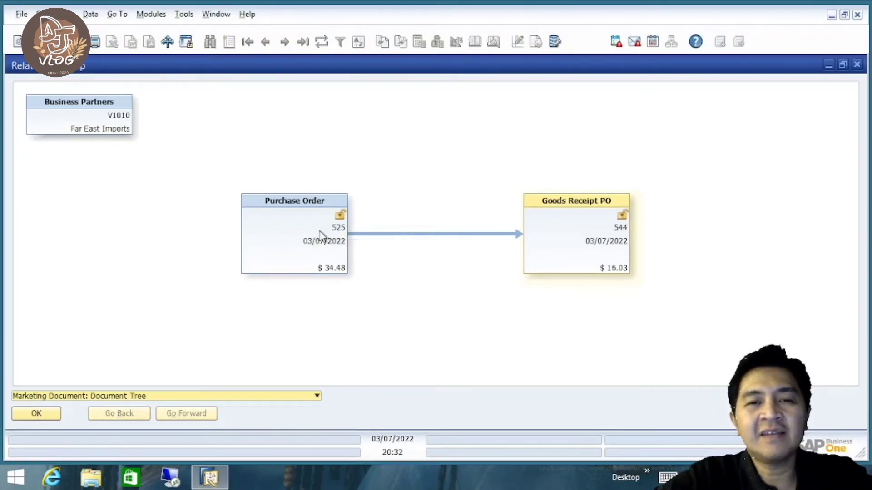
pyautogui.doubleClick(320, 232)
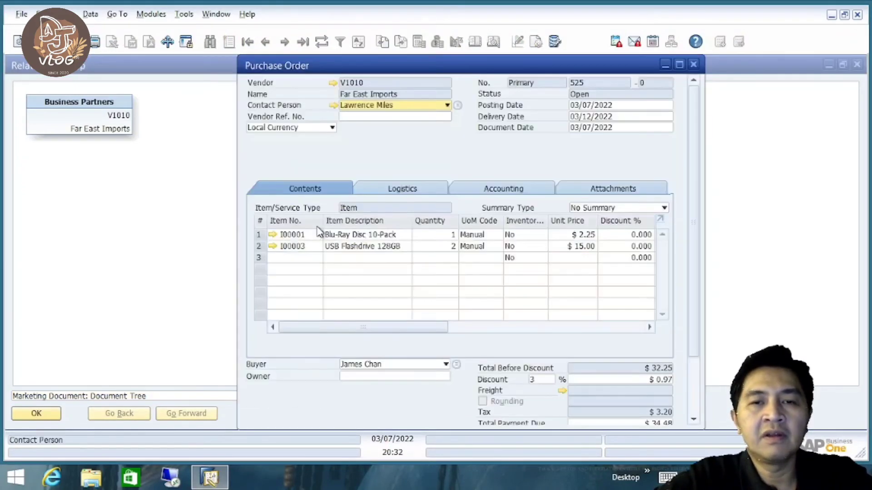
# Step: Check the ordered quantities of the Blu-Ray Disc 10-Pack and USB Flashdrive 128GB lines in the purchase order
pyautogui.click(359, 236)
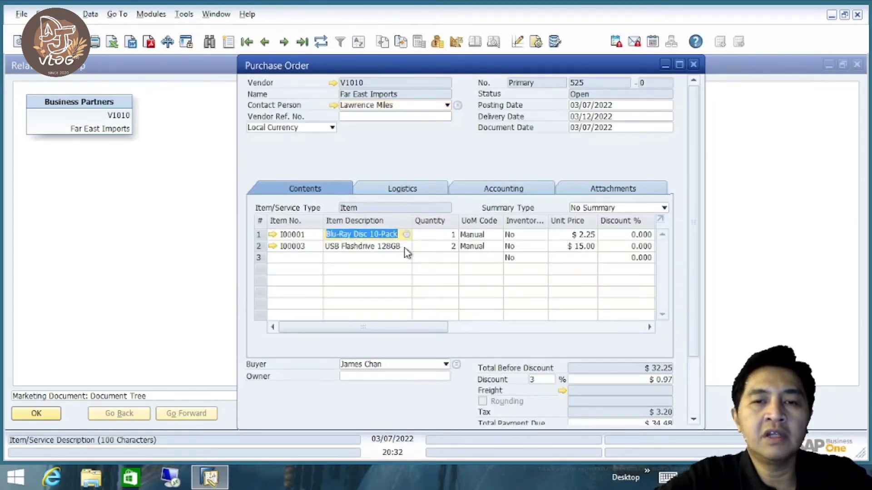
pyautogui.click(424, 246)
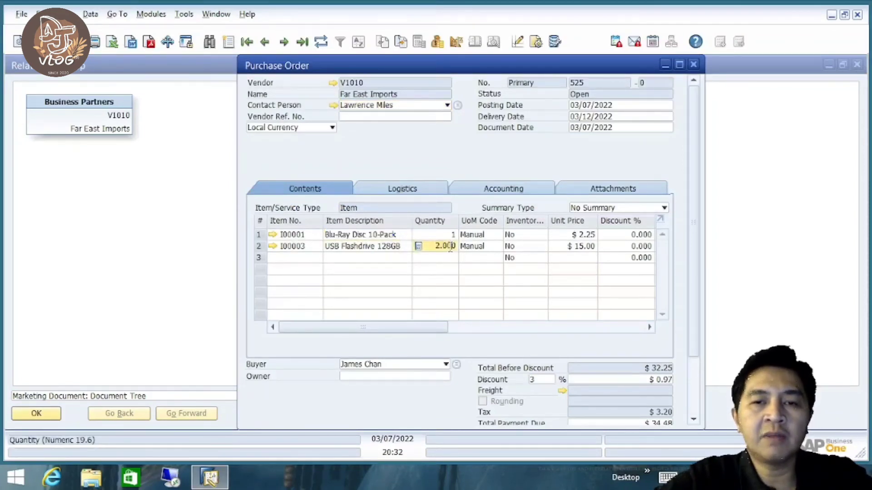
pyautogui.doubleClick(435, 246)
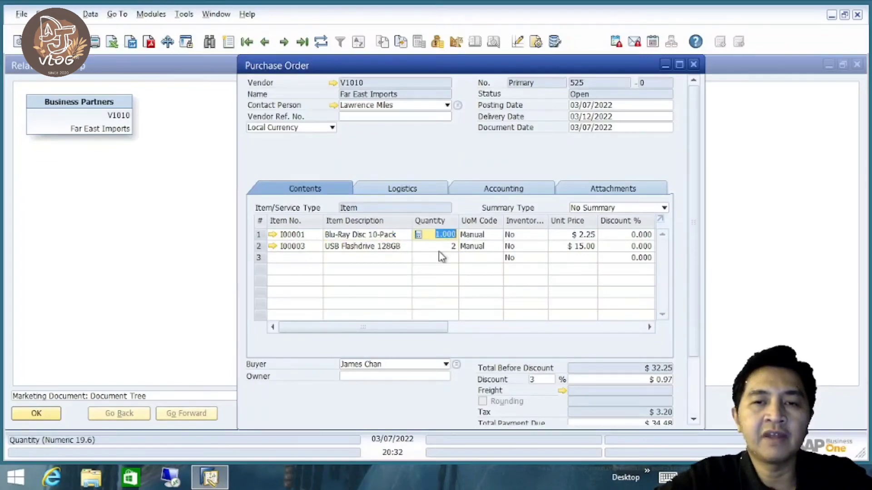
pyautogui.click(441, 256)
pyautogui.doubleClick(441, 247)
pyautogui.doubleClick(442, 235)
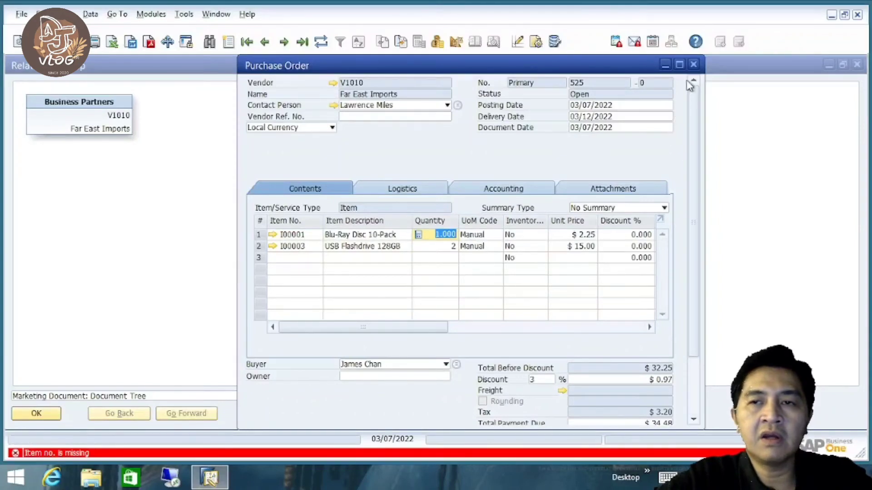
# Step: Copy the partially received purchase order to a second goods receipt PO
pyautogui.moveTo(695, 171); pyautogui.dragTo(677, 390)
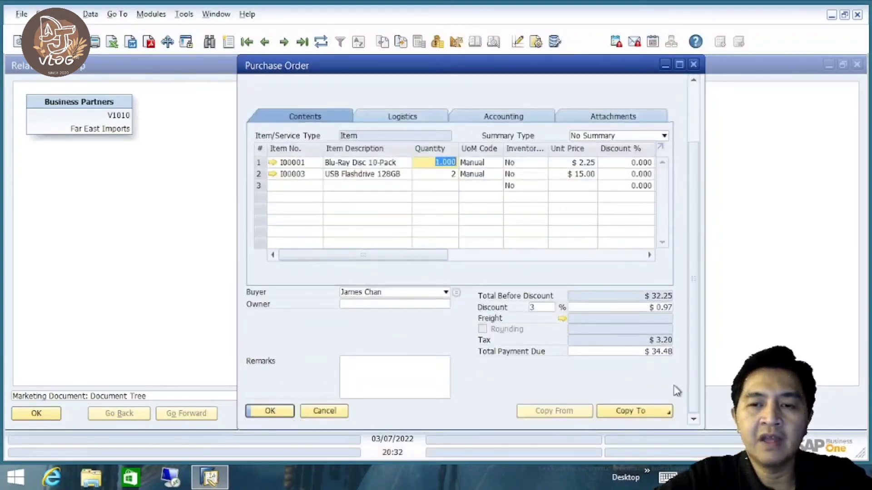
pyautogui.click(664, 411)
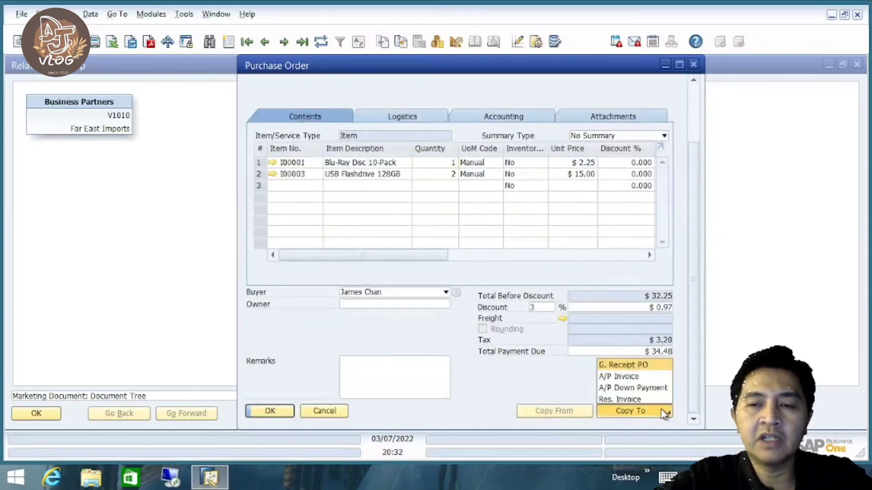
pyautogui.click(631, 367)
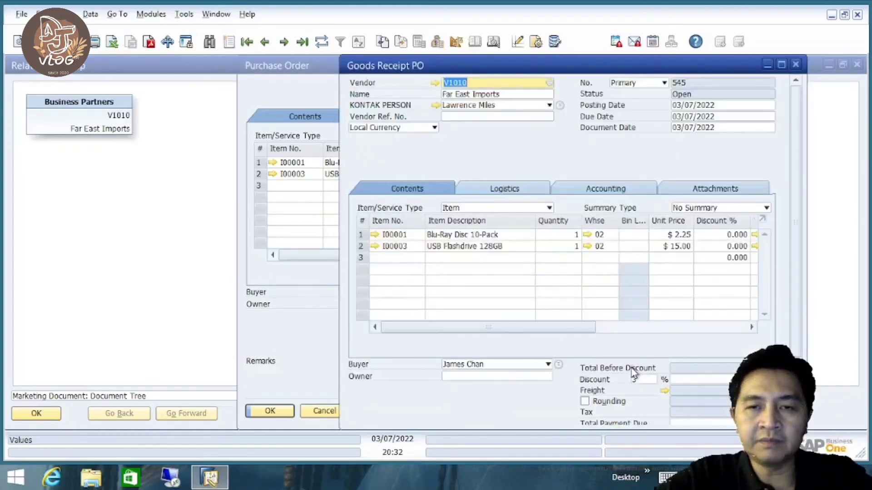
pyautogui.moveTo(595, 67); pyautogui.dragTo(423, 68)
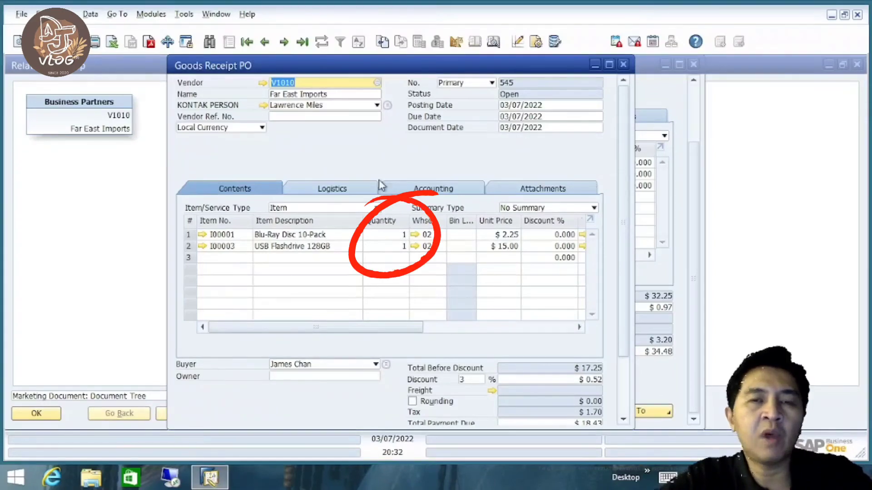
pyautogui.moveTo(378, 73); pyautogui.dragTo(317, 72)
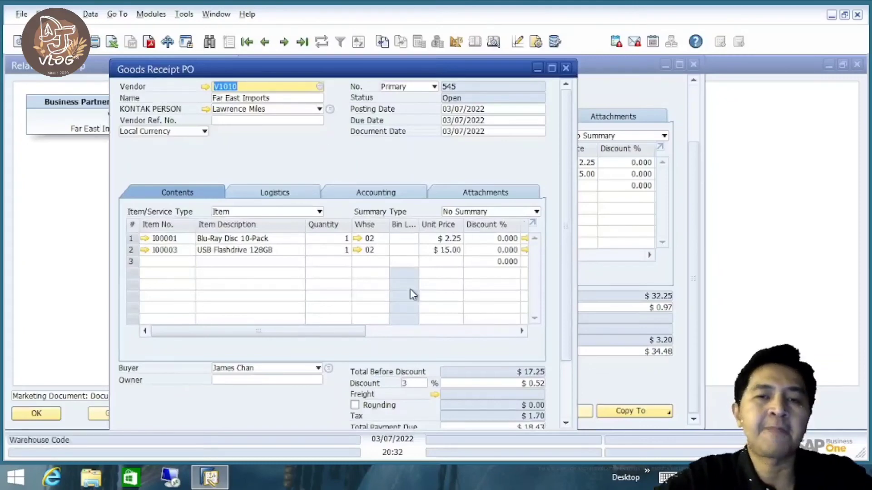
# Step: Review the new goods receipt PO's lines, totals and remarks, add it and confirm the addition
pyautogui.scroll(-3, 568, 281)
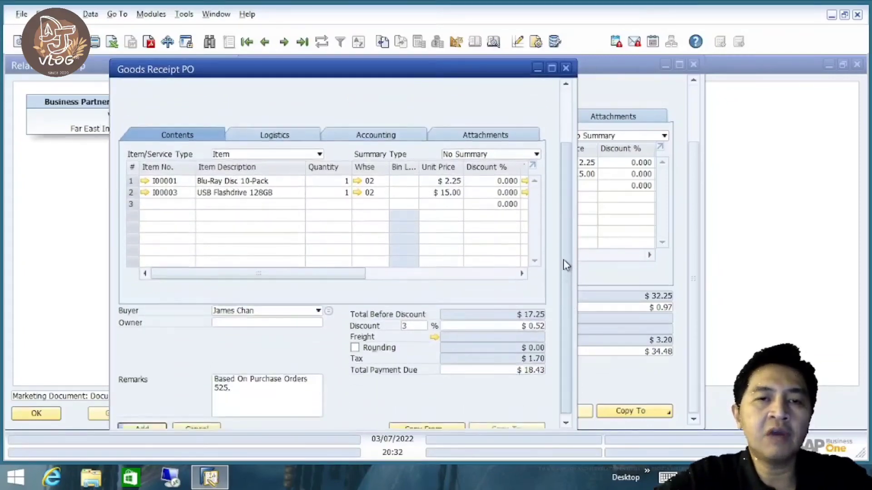
pyautogui.scroll(3, 563, 260)
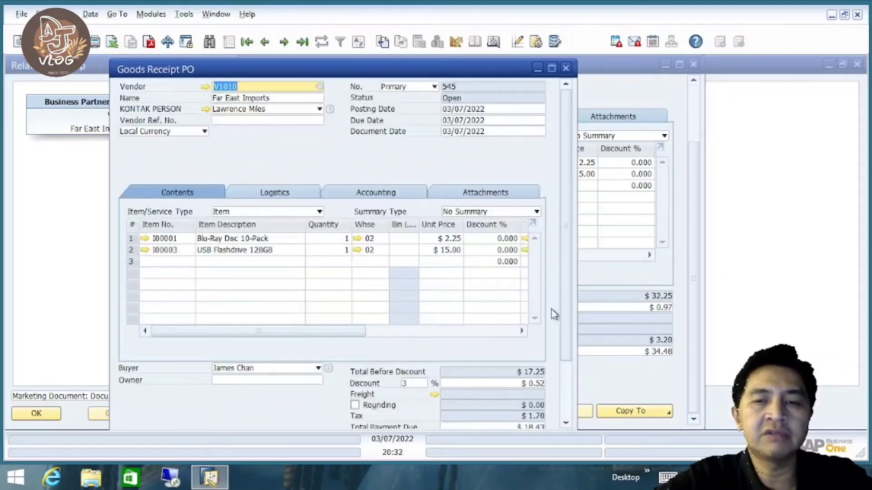
pyautogui.moveTo(568, 302); pyautogui.dragTo(567, 366)
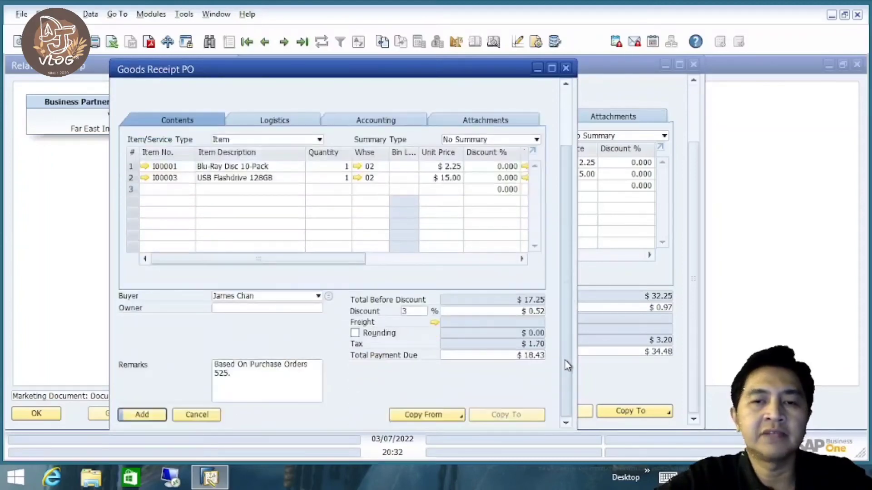
pyautogui.click(153, 412)
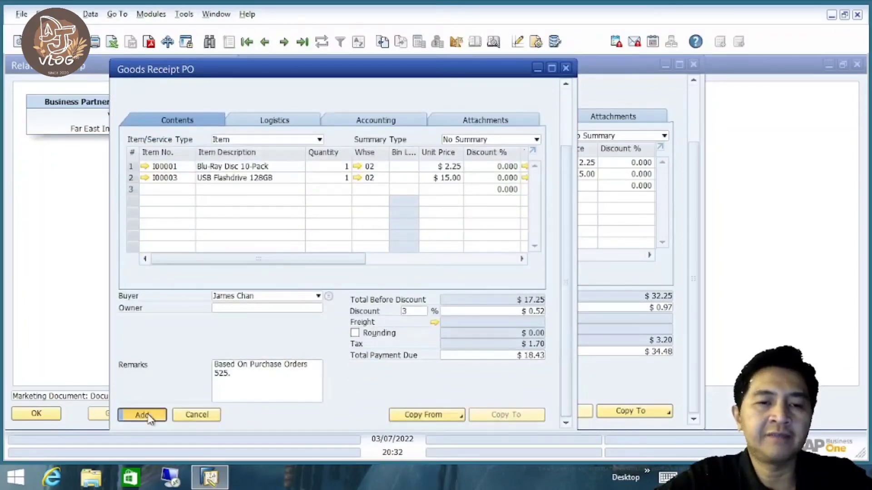
pyautogui.click(278, 253)
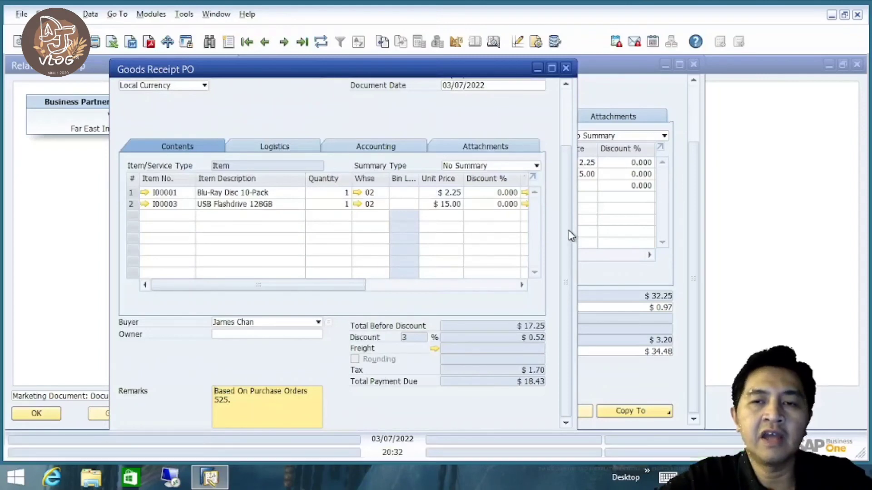
# Step: View the relationship map of the newly added goods receipt PO to examine its linked documents, and close it
pyautogui.scroll(3, 567, 234)
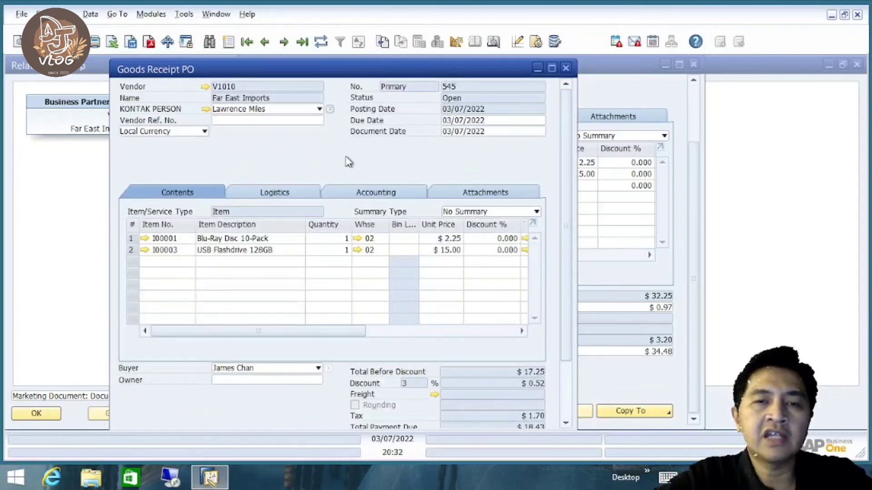
pyautogui.rightClick(296, 148)
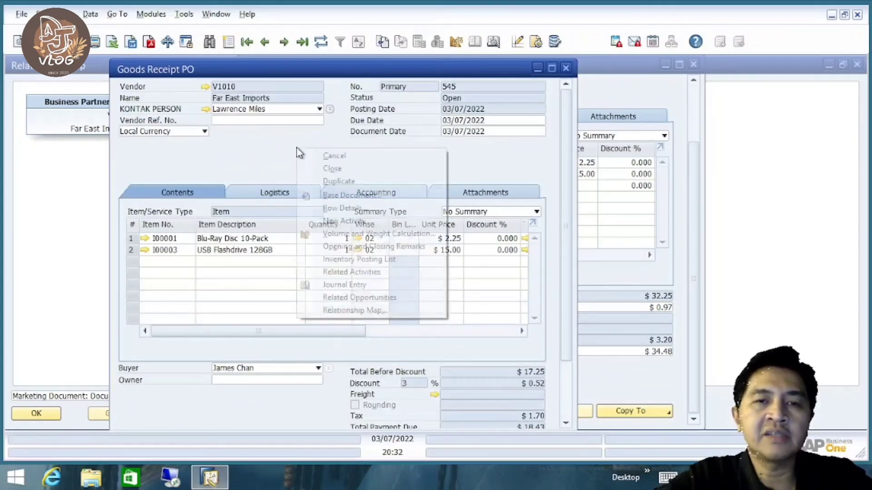
pyautogui.click(356, 310)
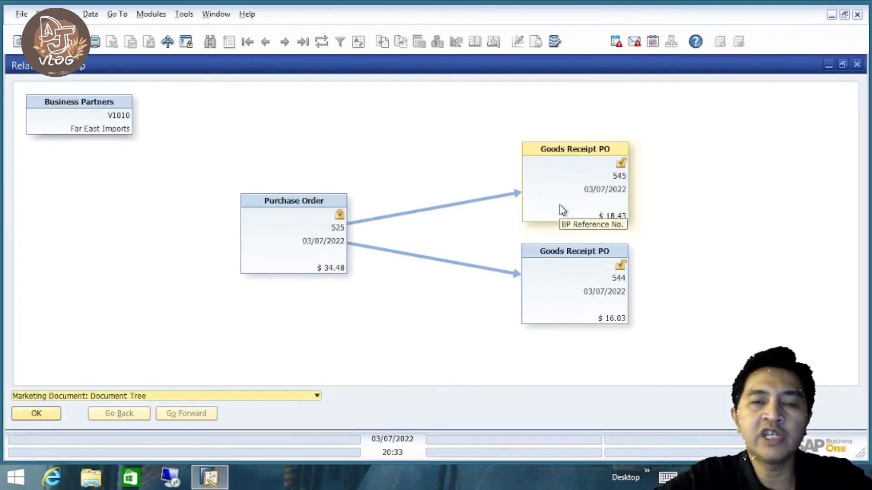
pyautogui.click(859, 68)
# Step: Close all remaining goods receipt PO, purchase order and relationship map windows
pyautogui.click(567, 69)
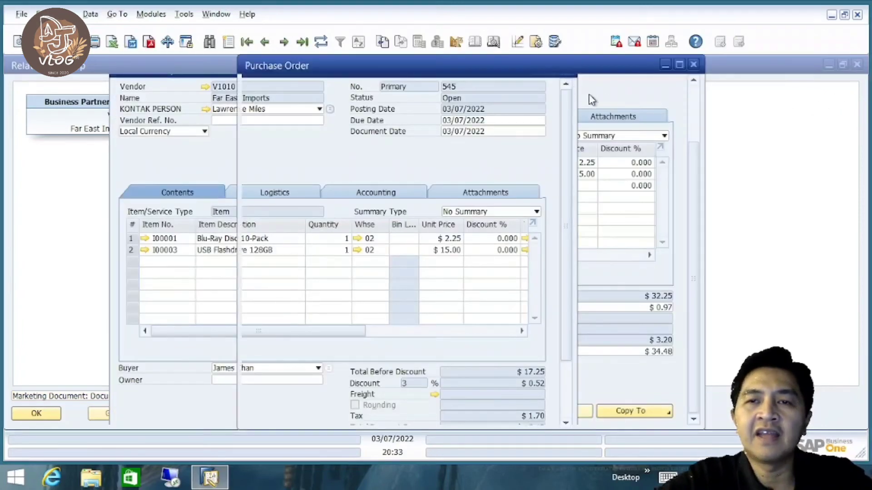
pyautogui.click(693, 64)
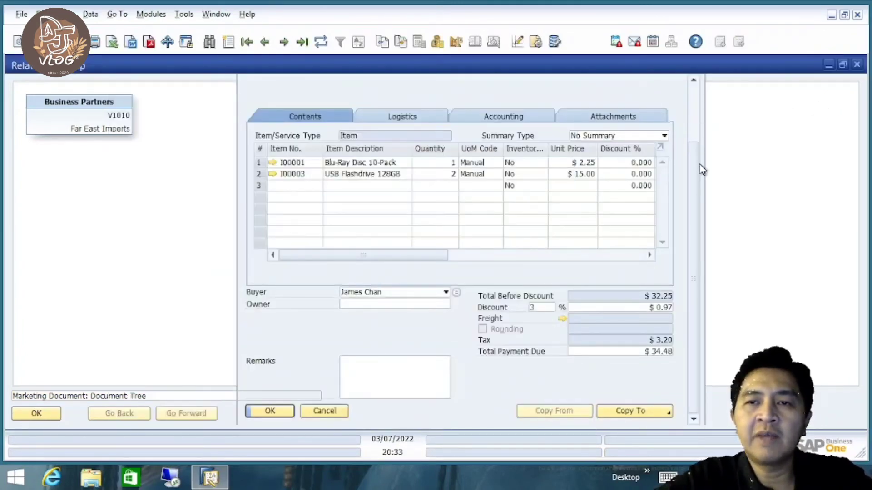
pyautogui.click(856, 67)
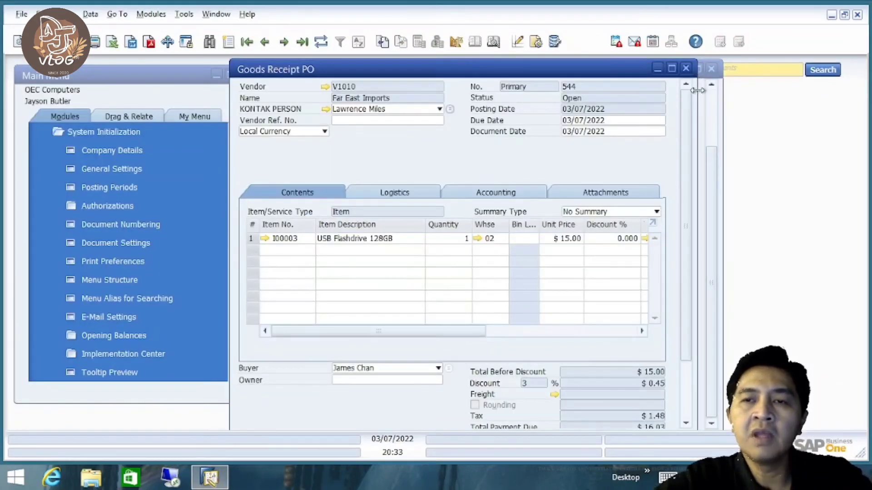
pyautogui.click(686, 69)
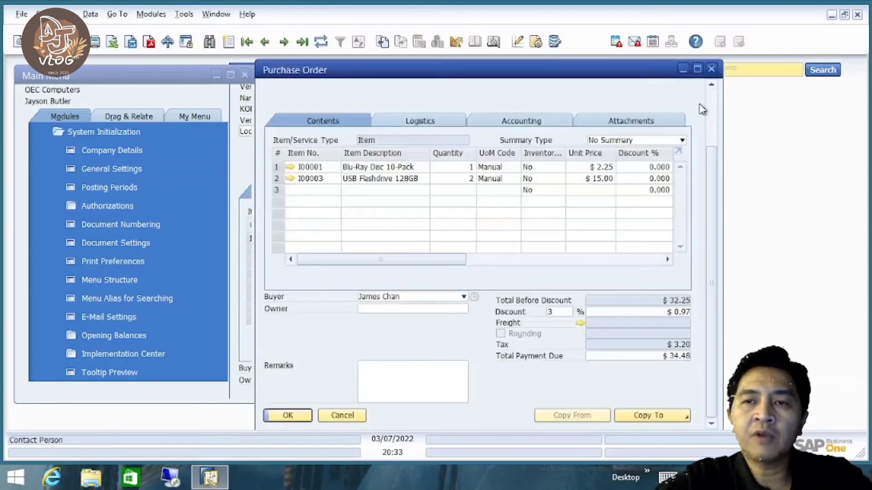
pyautogui.click(711, 70)
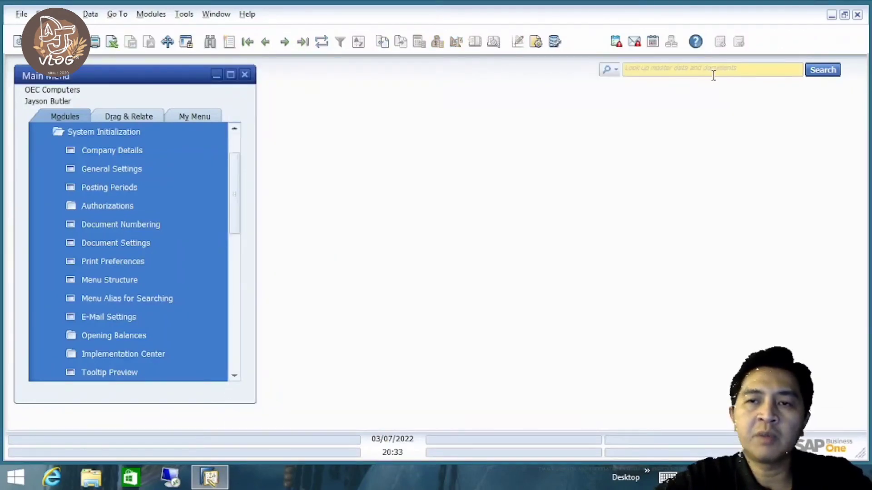
# Step: Open a new A/P invoice from the purchasing module
pyautogui.scroll(3, 240, 181)
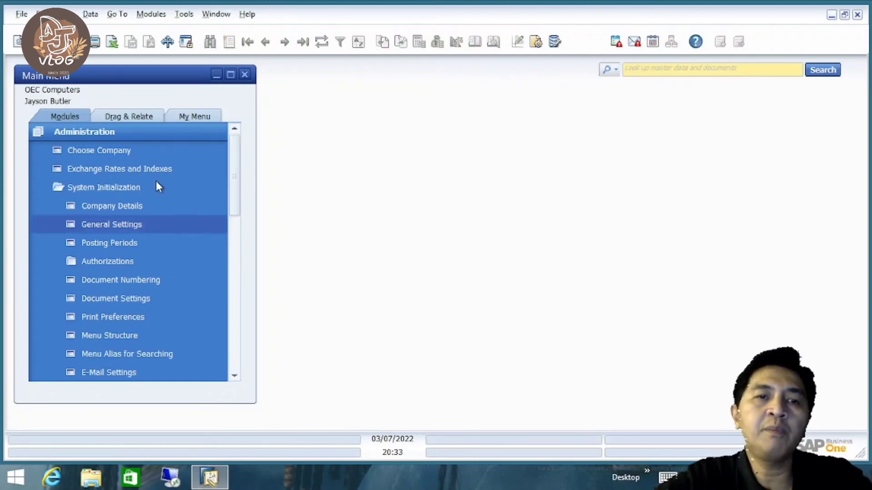
pyautogui.click(167, 131)
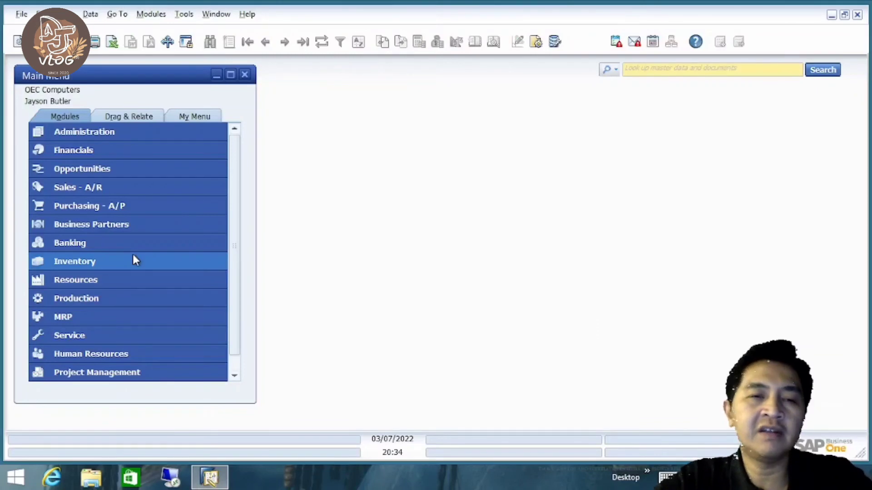
pyautogui.click(128, 205)
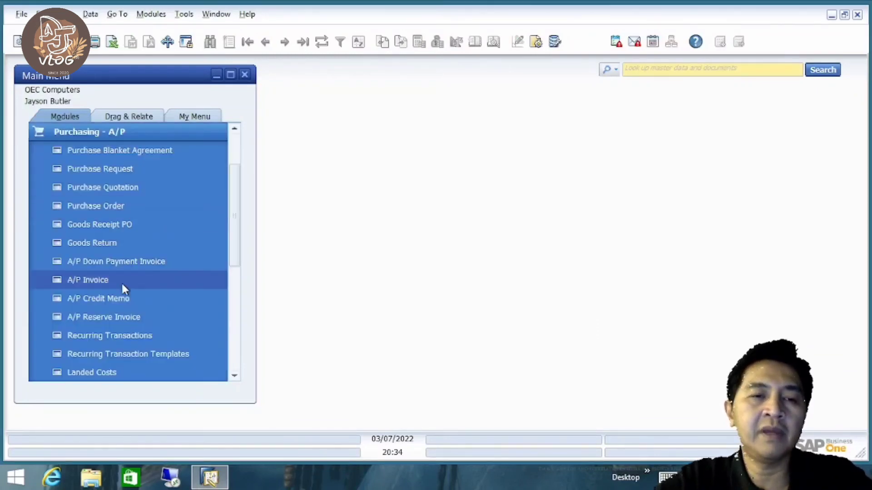
pyautogui.click(99, 281)
pyautogui.moveTo(410, 72); pyautogui.dragTo(464, 73)
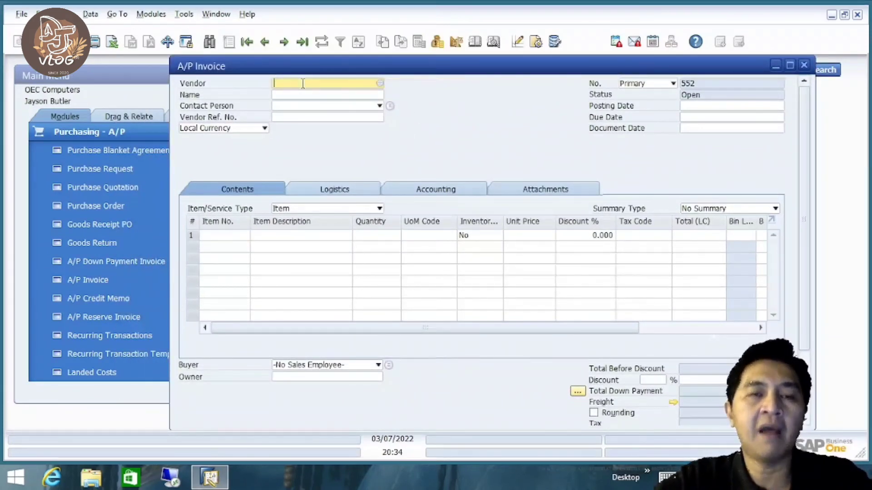
# Step: Set Far East Imports as the vendor of the A/P invoice
pyautogui.press('Tab')
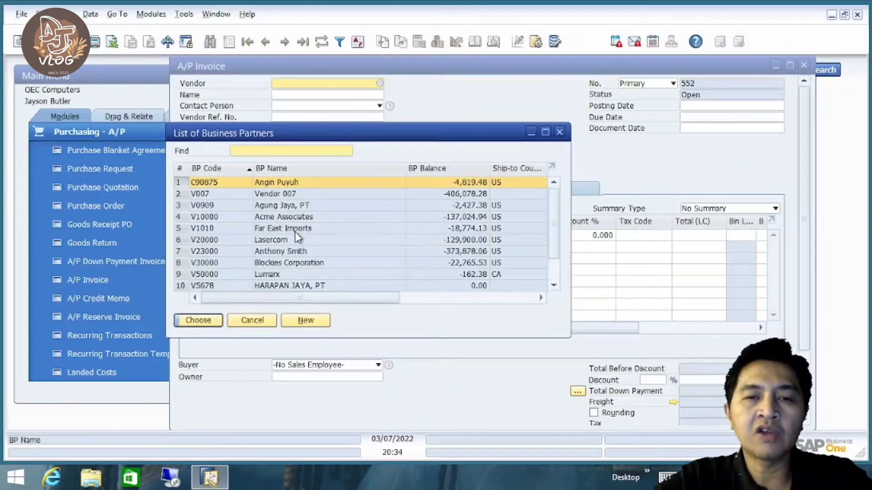
pyautogui.click(296, 232)
pyautogui.press('Return')
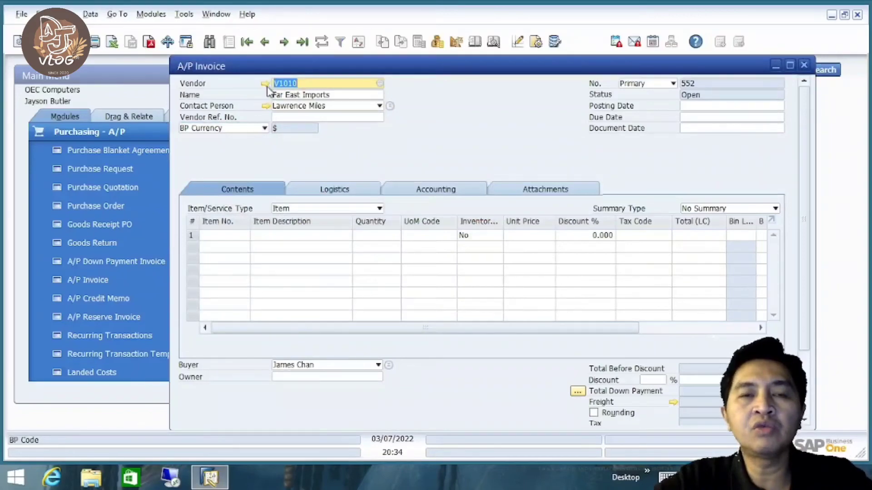
# Step: Start copying from goods receipt POs into the A/P invoice to list the vendor's available receipts
pyautogui.moveTo(806, 236); pyautogui.dragTo(800, 313)
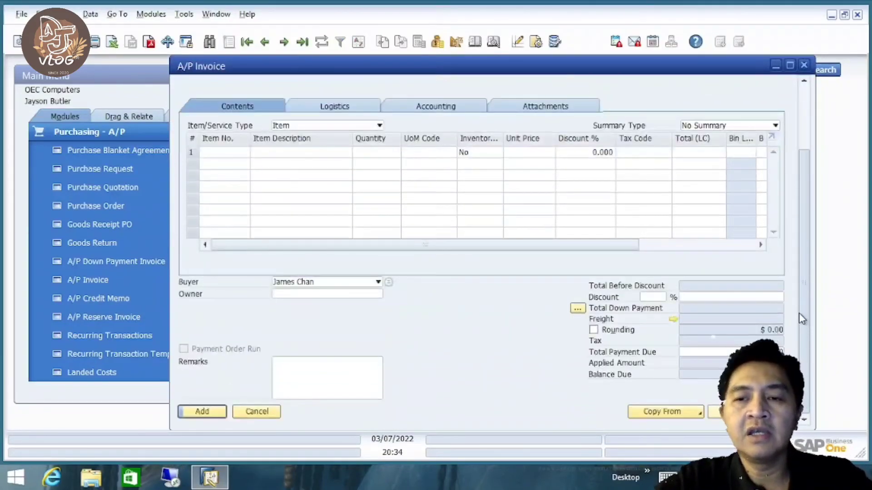
pyautogui.click(690, 412)
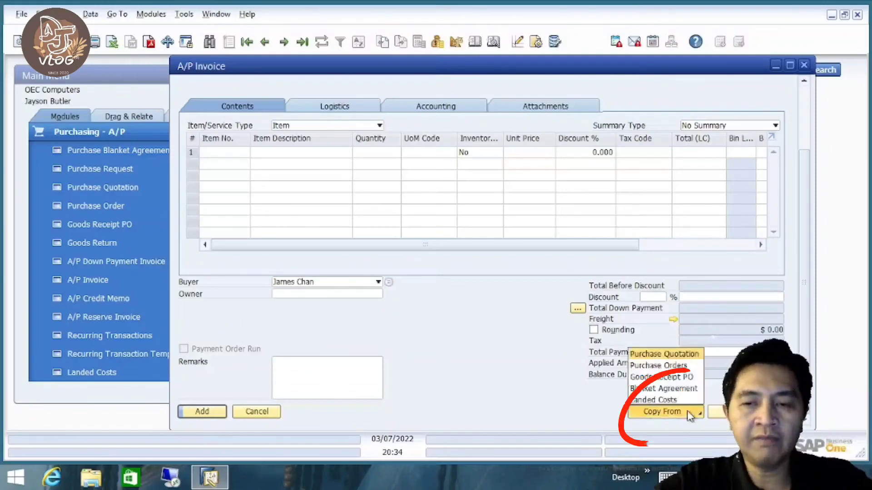
pyautogui.click(686, 414)
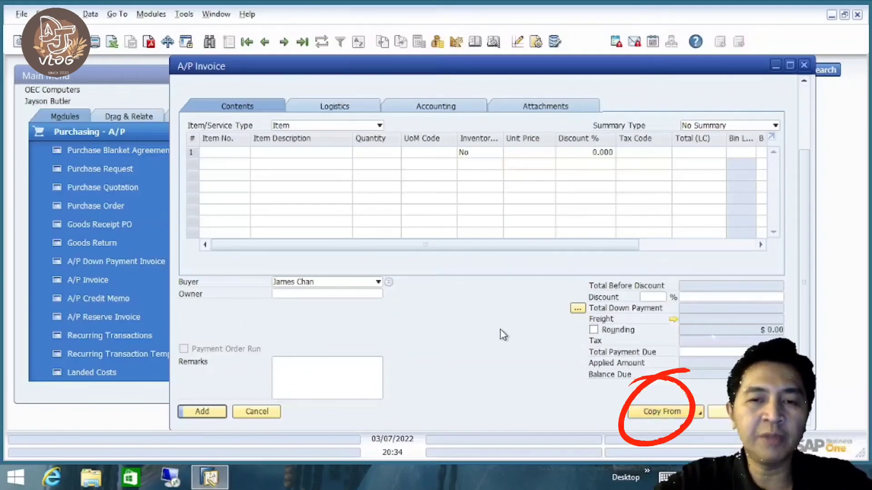
pyautogui.click(684, 414)
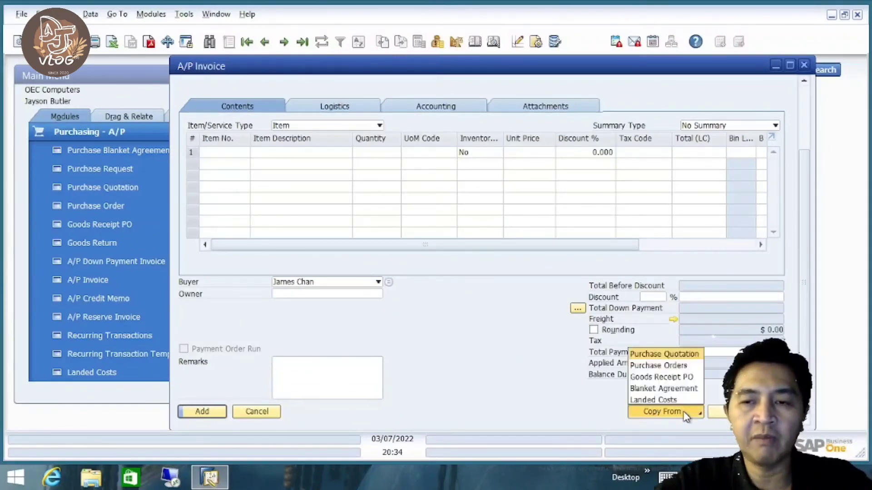
pyautogui.click(678, 376)
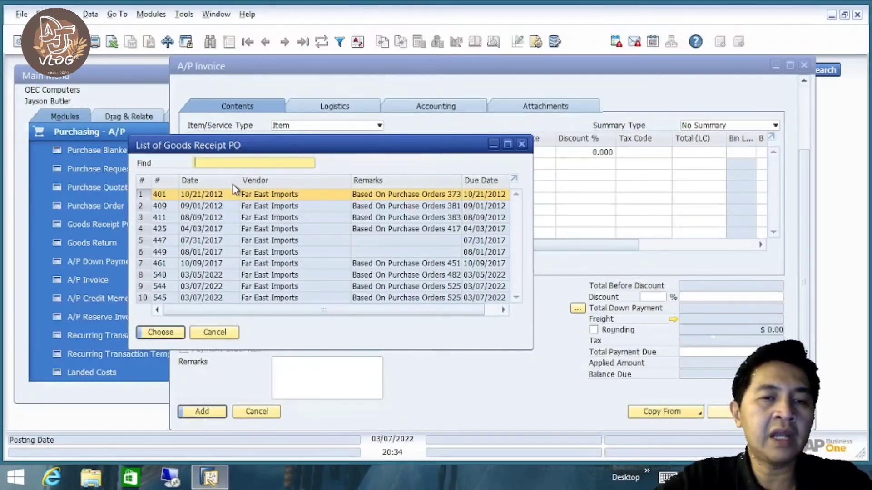
# Step: Select the two goods receipt POs dated 03/07/2022 together and choose them as the base documents
pyautogui.keyDown('shift'); pyautogui.click(204, 285); pyautogui.keyUp('shift')
pyautogui.click(207, 295)
pyautogui.click(207, 284)
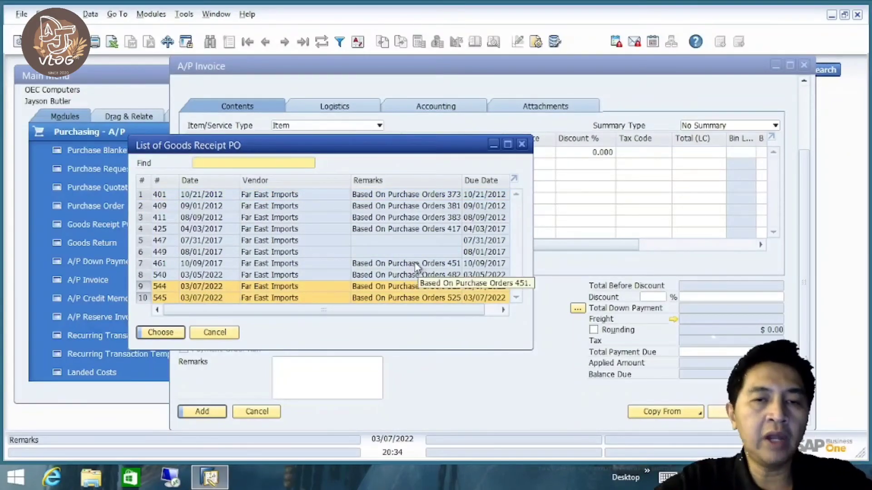
pyautogui.keyDown('shift'); pyautogui.click(216, 276); pyautogui.keyUp('shift')
pyautogui.click(215, 264)
pyautogui.keyDown('shift'); pyautogui.click(210, 296); pyautogui.keyUp('shift')
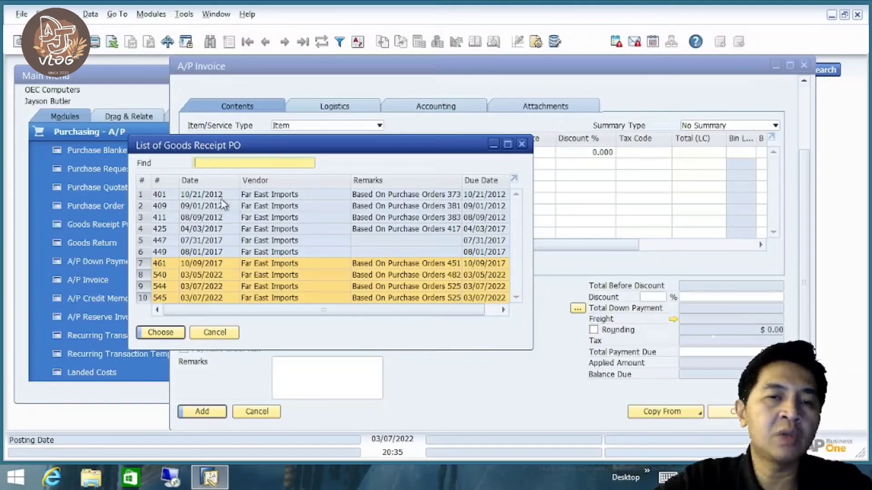
pyautogui.click(216, 264)
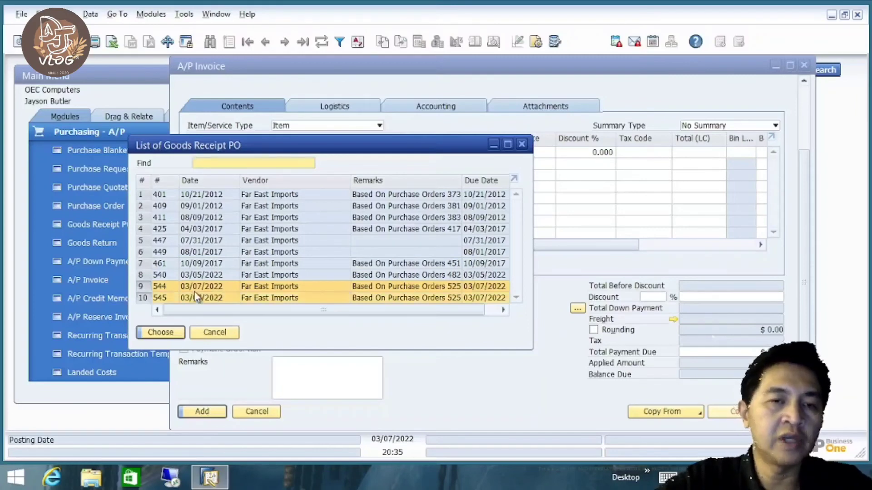
pyautogui.click(161, 333)
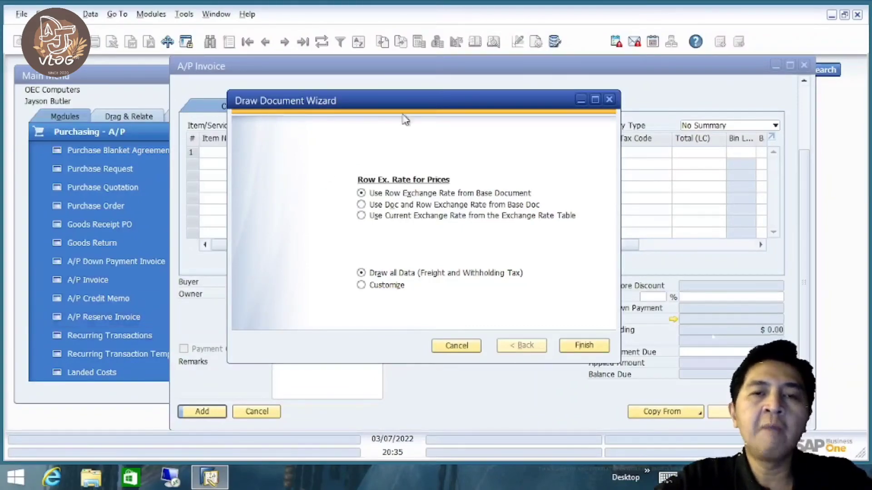
# Step: Use the current exchange rate from the exchange rate table, choose Customize, and proceed to the item selection
pyautogui.moveTo(418, 107); pyautogui.dragTo(470, 114)
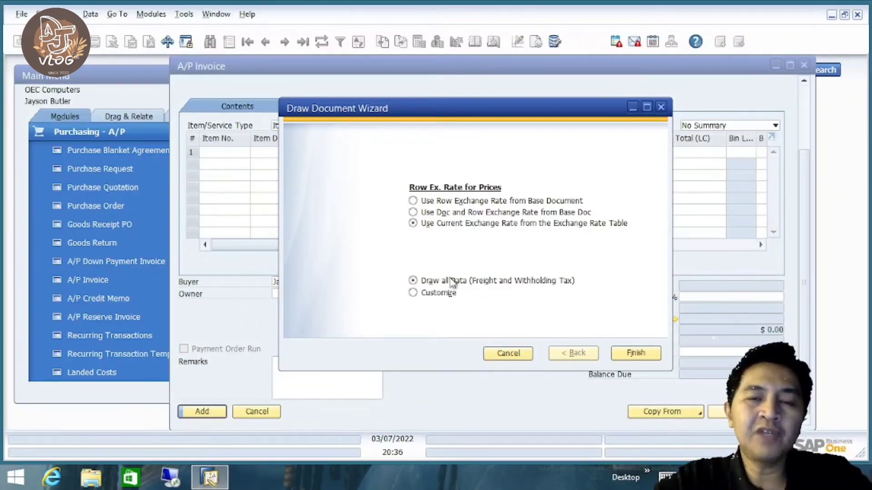
pyautogui.click(437, 298)
pyautogui.click(435, 281)
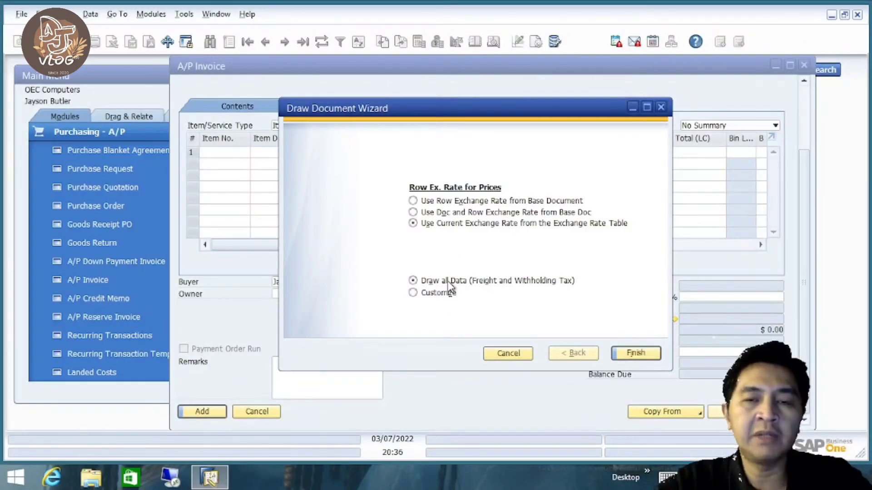
pyautogui.click(431, 299)
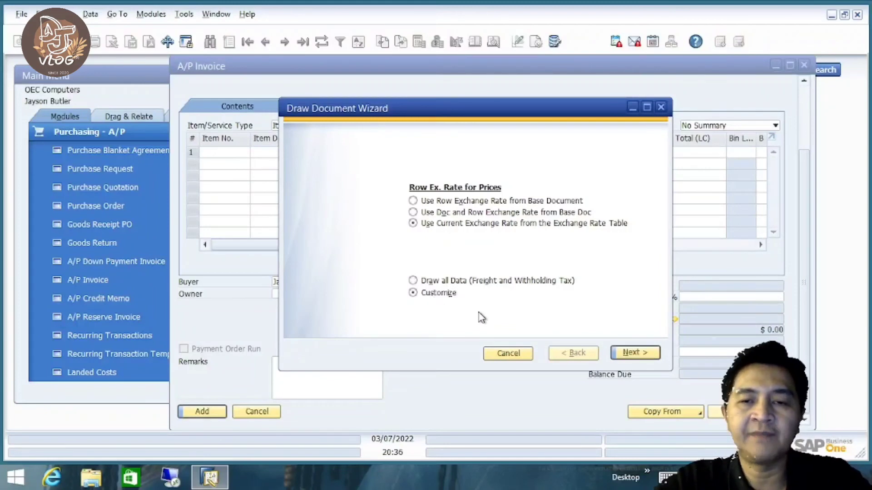
pyautogui.click(636, 354)
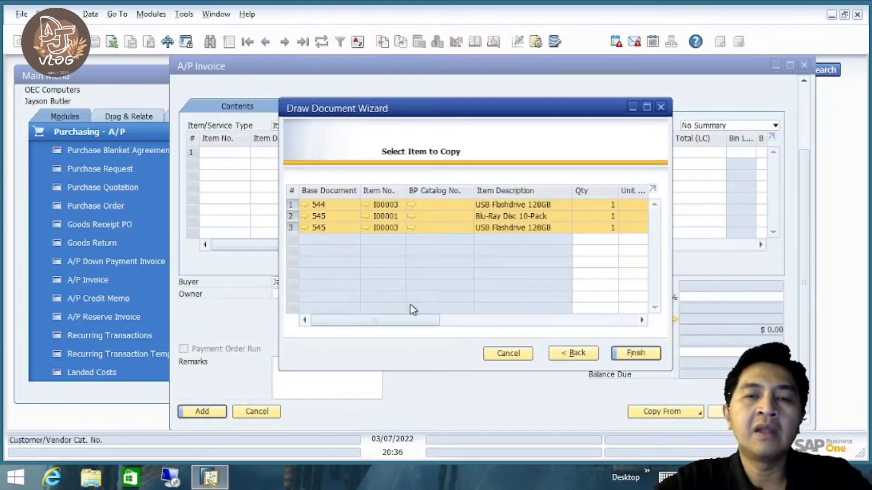
# Step: Review the item rows from both goods receipt POs, select all three for copying, and finish the wizard
pyautogui.moveTo(418, 324); pyautogui.dragTo(643, 323)
pyautogui.moveTo(583, 323); pyautogui.dragTo(360, 326)
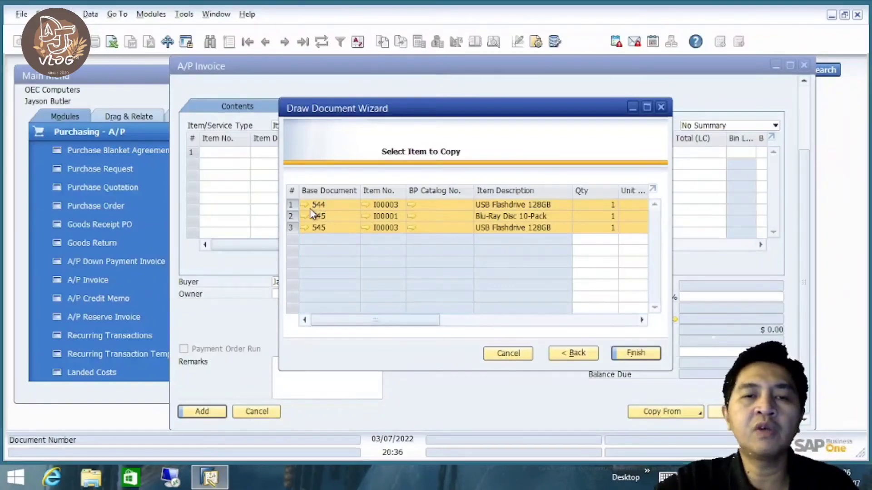
pyautogui.moveTo(325, 208)
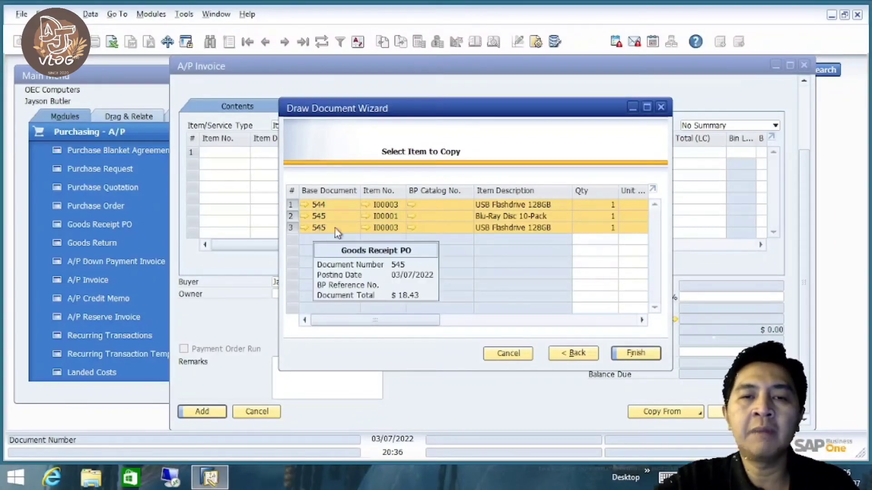
pyautogui.moveTo(423, 324); pyautogui.dragTo(331, 317)
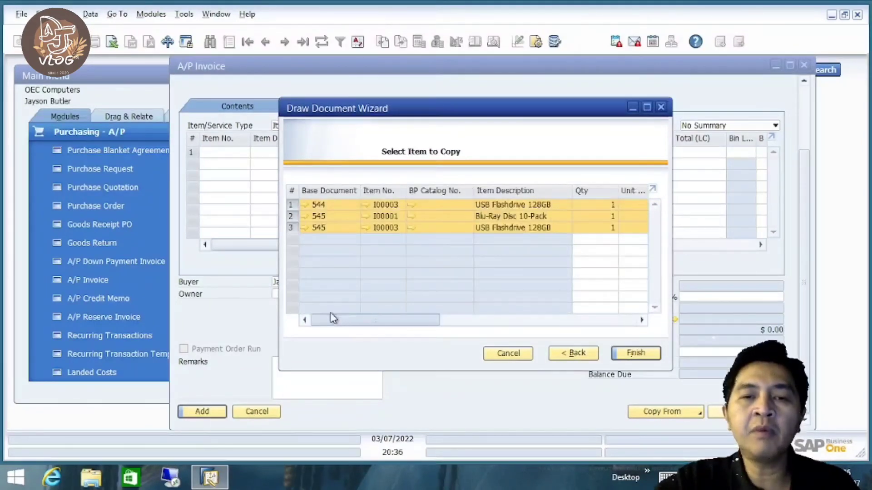
pyautogui.click(291, 227)
pyautogui.click(293, 217)
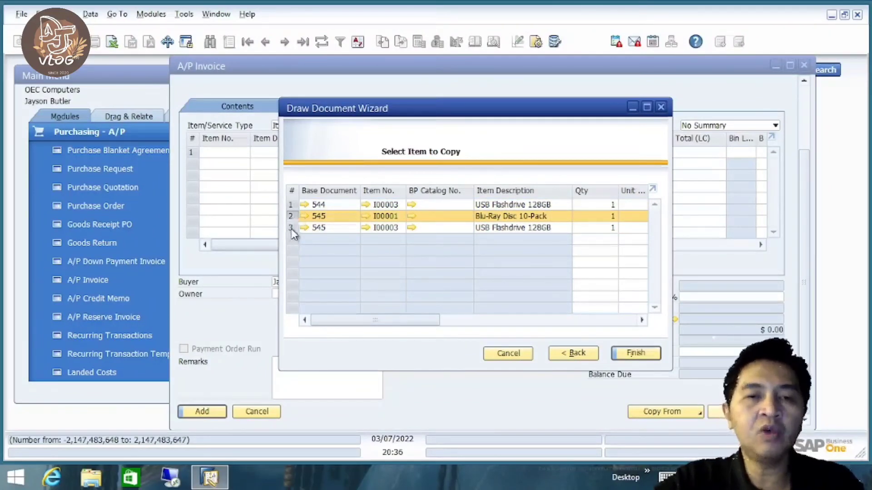
pyautogui.keyDown('ctrl'); pyautogui.click(292, 228); pyautogui.keyUp('ctrl')
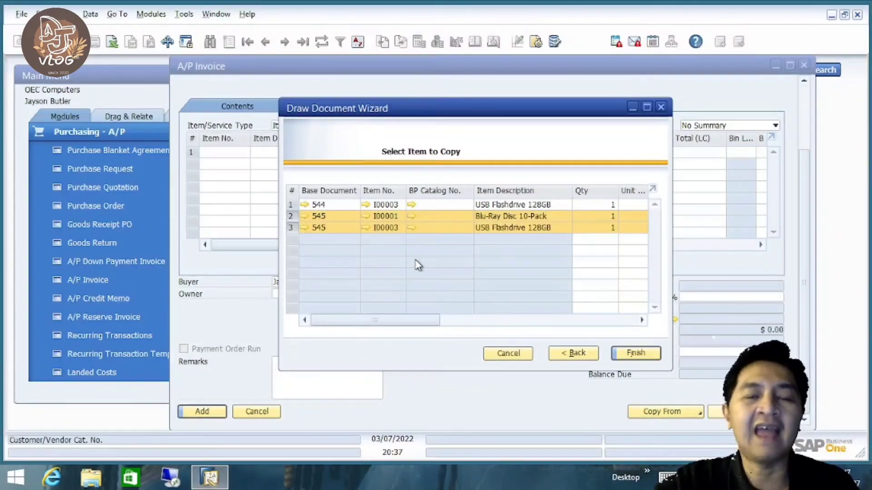
pyautogui.keyDown('shift'); pyautogui.click(293, 208); pyautogui.keyUp('shift')
pyautogui.click(295, 228)
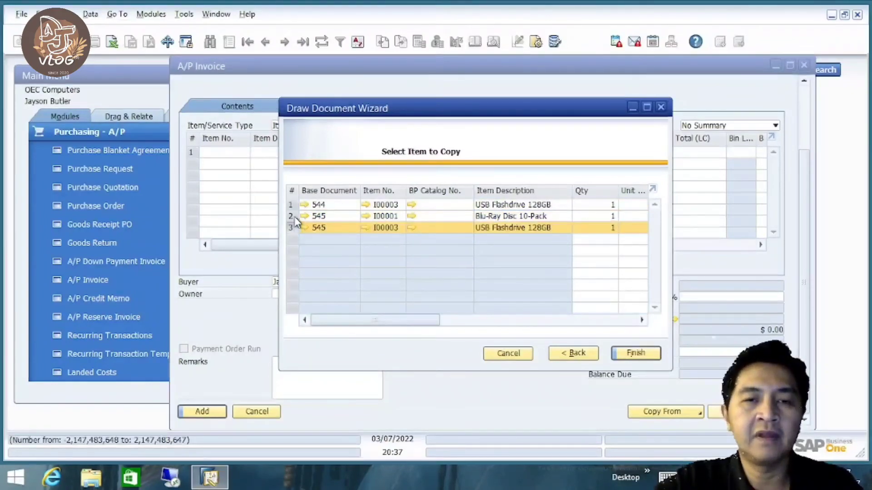
pyautogui.keyDown('shift'); pyautogui.click(294, 205); pyautogui.keyUp('shift')
pyautogui.click(638, 354)
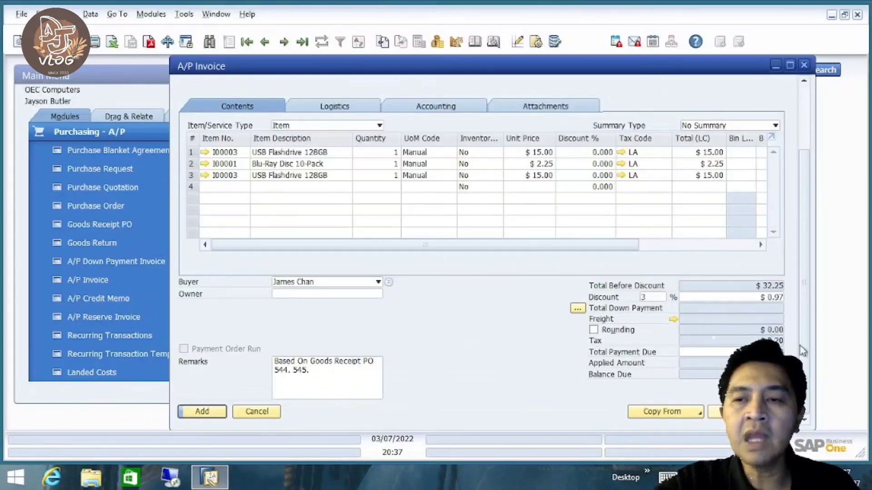
# Step: Examine the A/P invoice's vendor header, copied item lines, discount, totals and base document remarks
pyautogui.scroll(3, 790, 225)
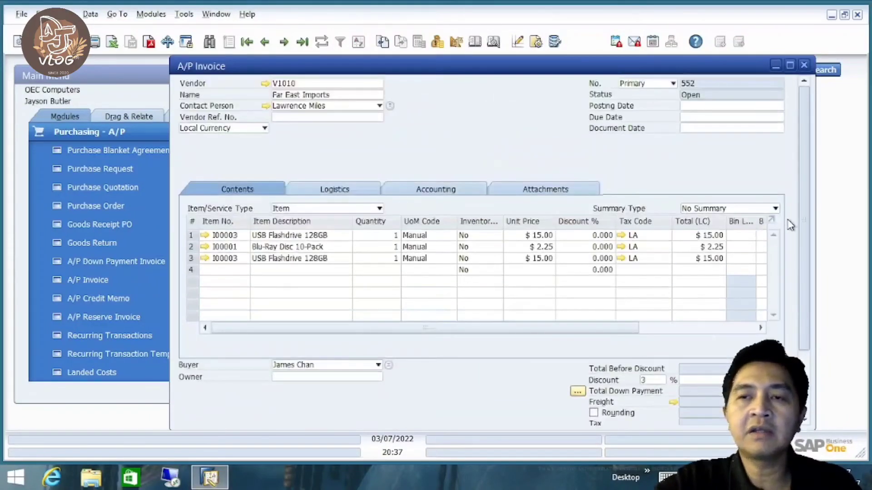
pyautogui.scroll(-3, 790, 225)
pyautogui.scroll(3, 790, 224)
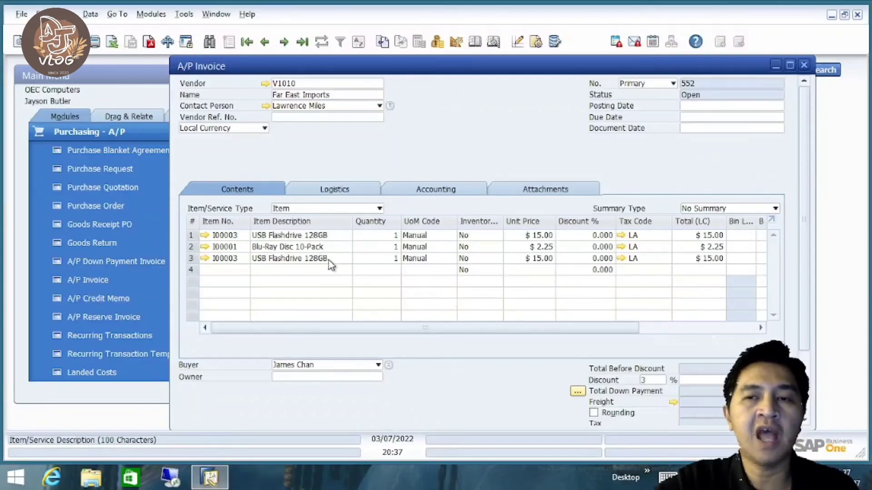
pyautogui.scroll(-1, 812, 330)
pyautogui.scroll(-3, 812, 330)
pyautogui.scroll(4, 795, 321)
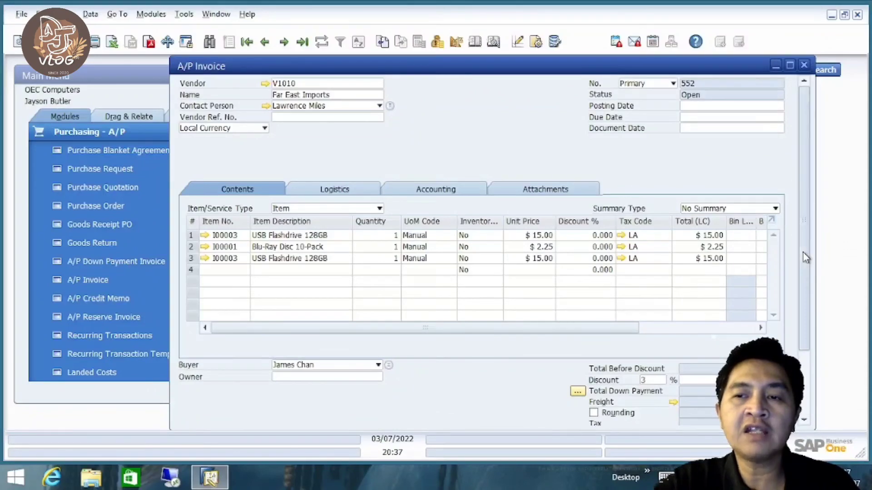
pyautogui.scroll(-3, 808, 236)
pyautogui.scroll(4, 806, 191)
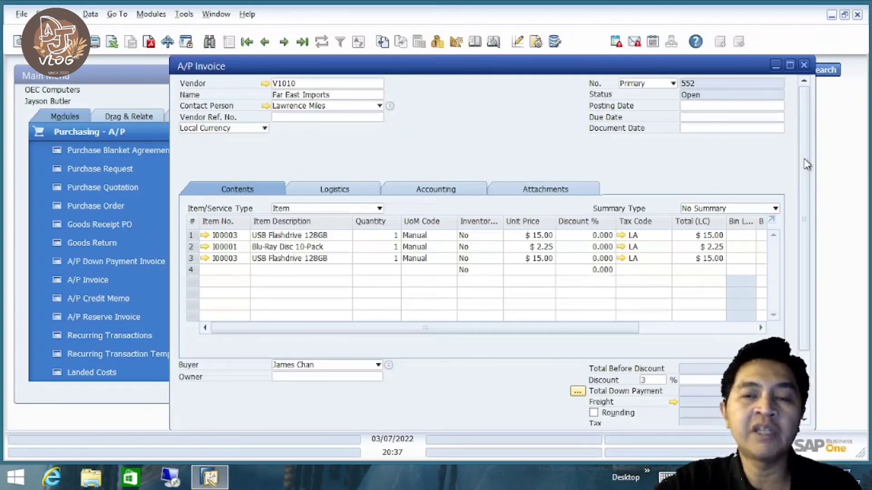
pyautogui.scroll(-3, 805, 164)
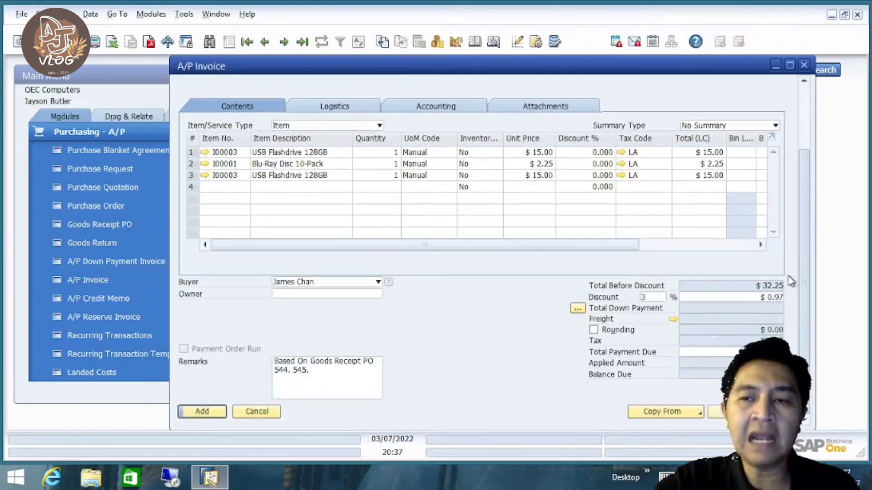
pyautogui.scroll(3, 793, 129)
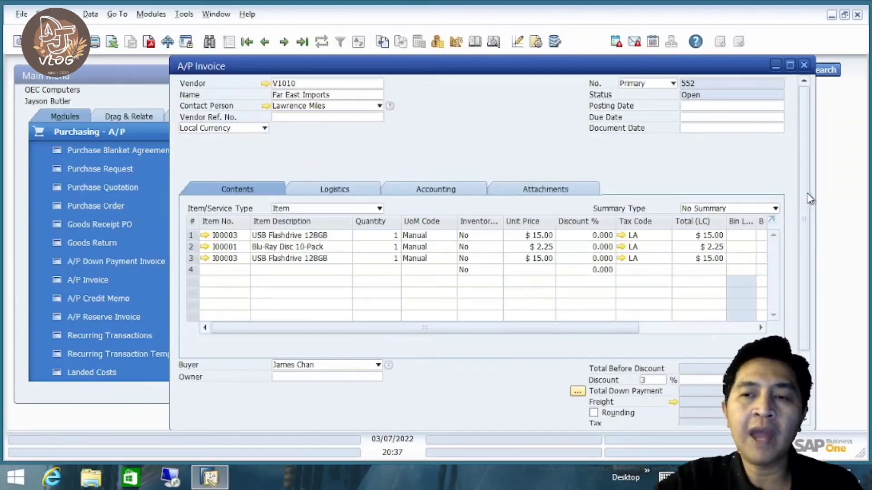
pyautogui.scroll(-3, 807, 200)
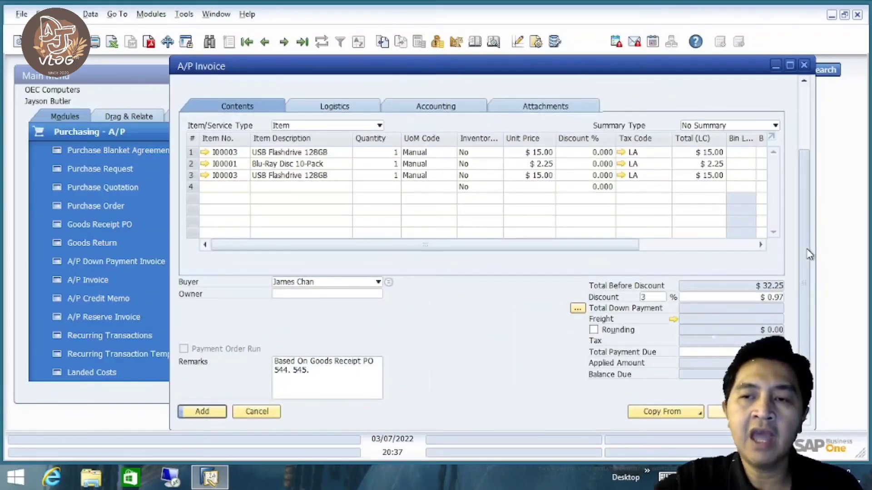
pyautogui.scroll(3, 807, 252)
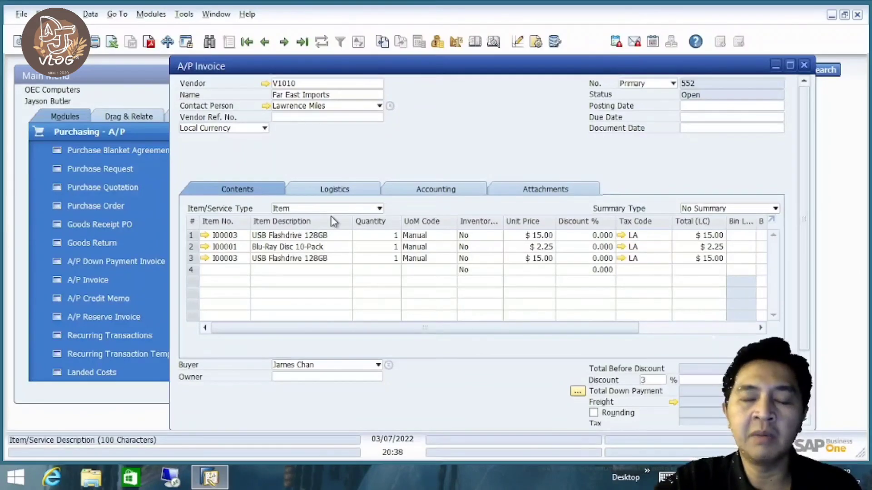
# Step: Set the A/P invoice's posting date to the current date, 03/07/2022, so that its journal entry can be previewed
pyautogui.rightClick(448, 130)
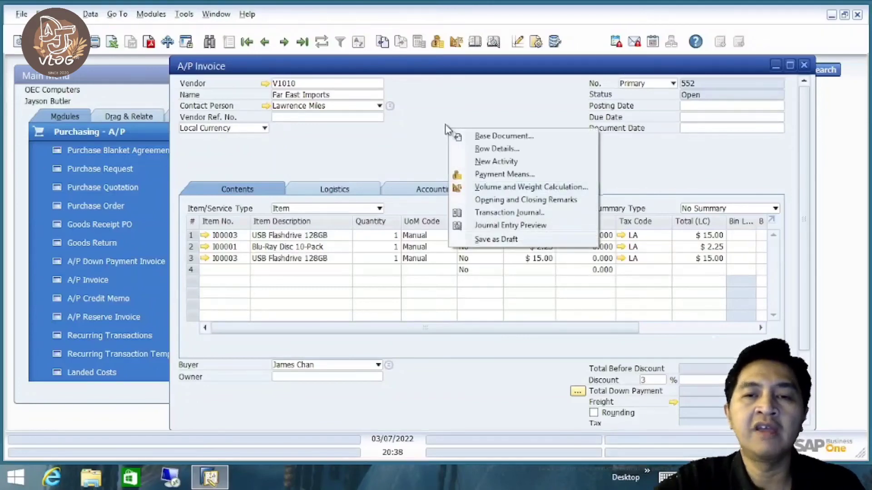
pyautogui.click(526, 225)
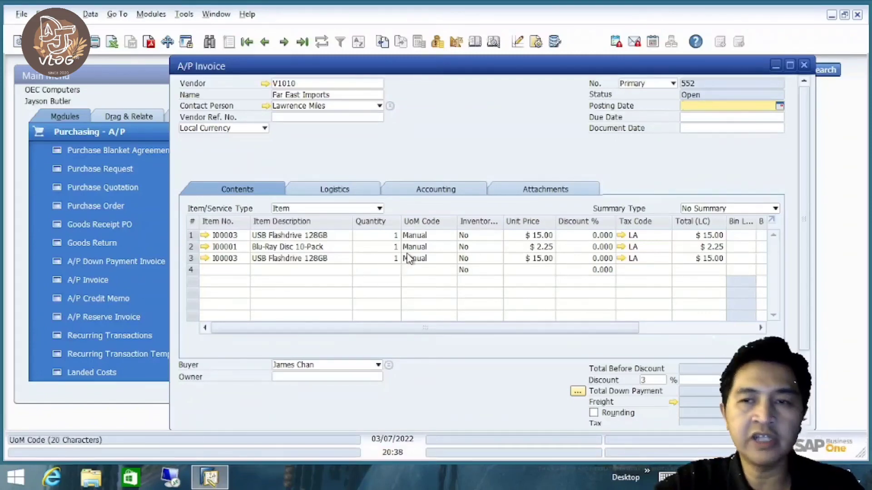
pyautogui.write('d')
pyautogui.press('Tab')
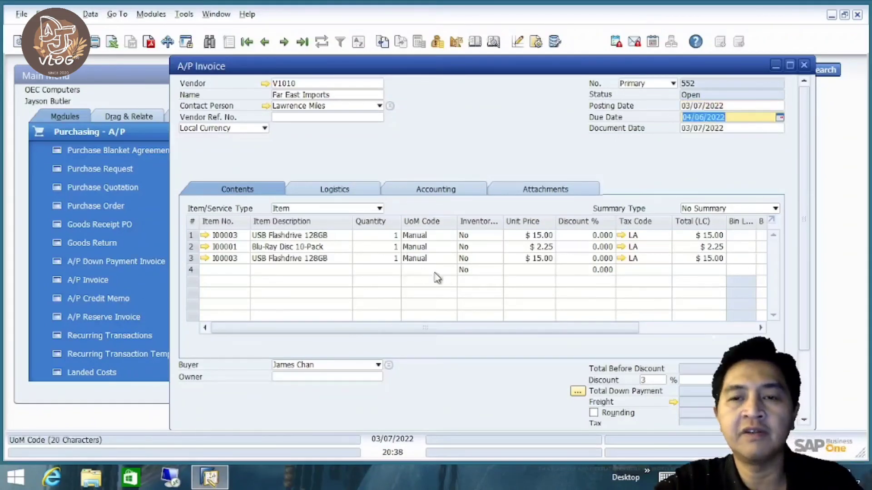
# Step: Preview the journal entry of the unsaved A/P invoice, examine its debit and credit lines, and close the preview
pyautogui.rightClick(444, 137)
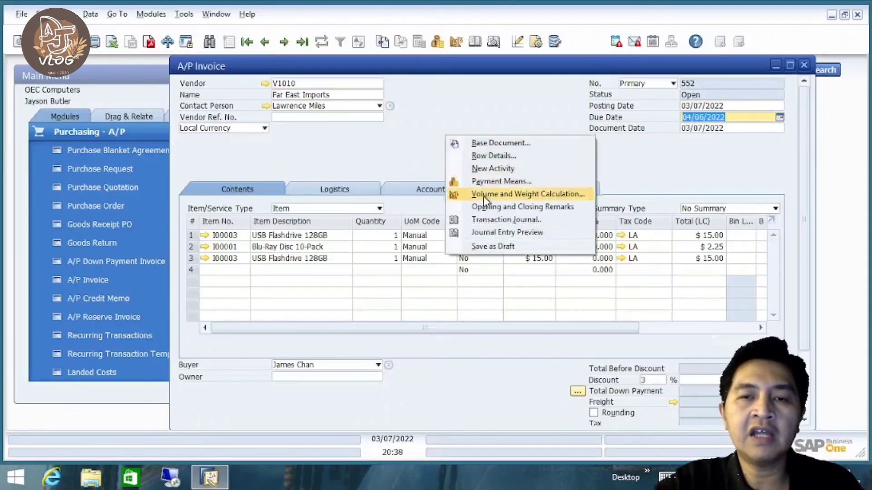
pyautogui.click(507, 230)
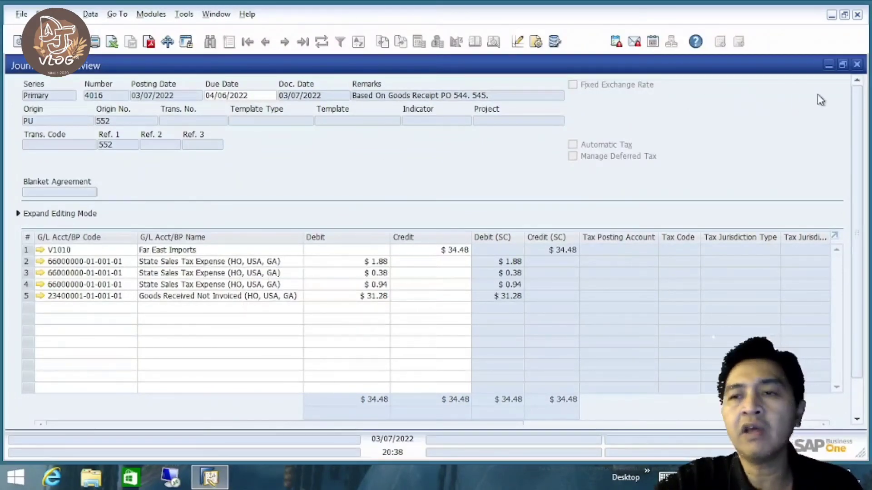
pyautogui.click(857, 65)
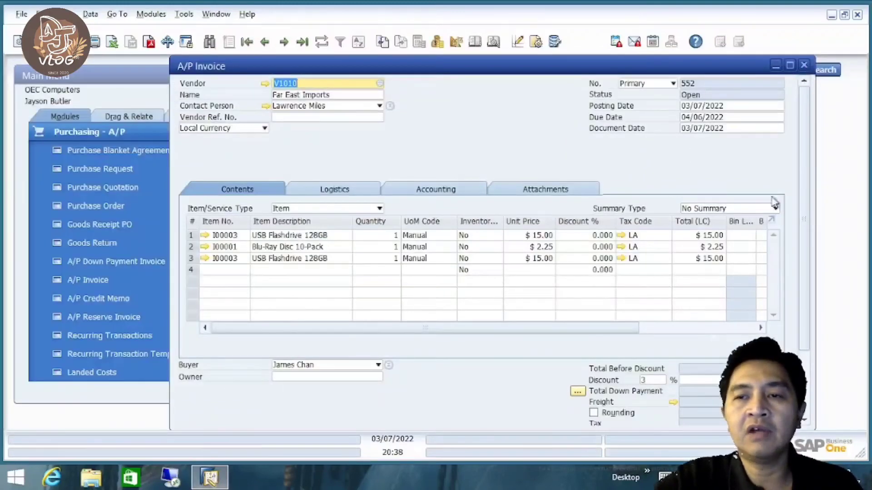
# Step: Check the base goods receipt numbers in the remarks, then add the A/P invoice and accept that it cannot be changed
pyautogui.moveTo(803, 181); pyautogui.dragTo(792, 298)
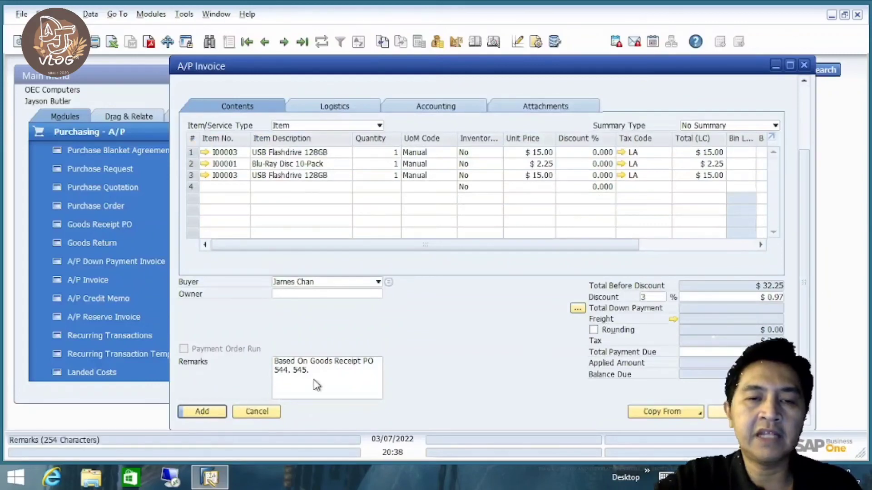
pyautogui.click(313, 372)
pyautogui.moveTo(313, 373)
pyautogui.mouseDown()
pyautogui.moveTo(275, 372)
pyautogui.moveTo(274, 362)
pyautogui.mouseUp()
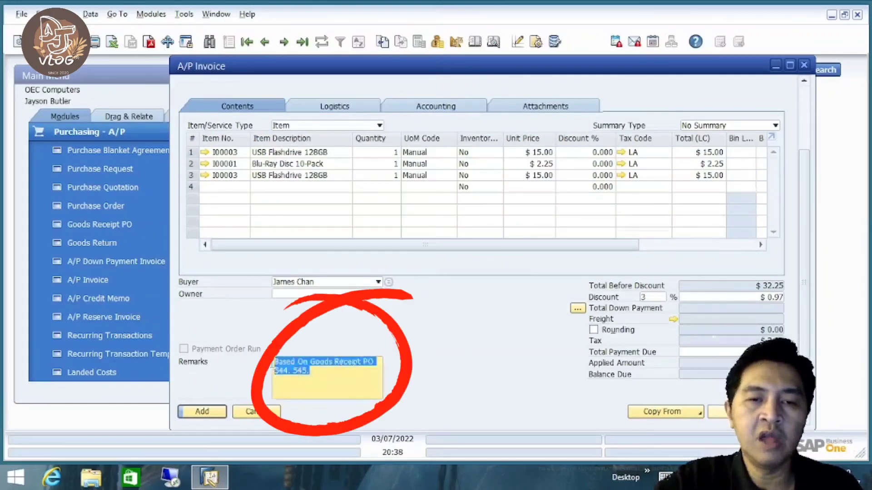
pyautogui.click(308, 378)
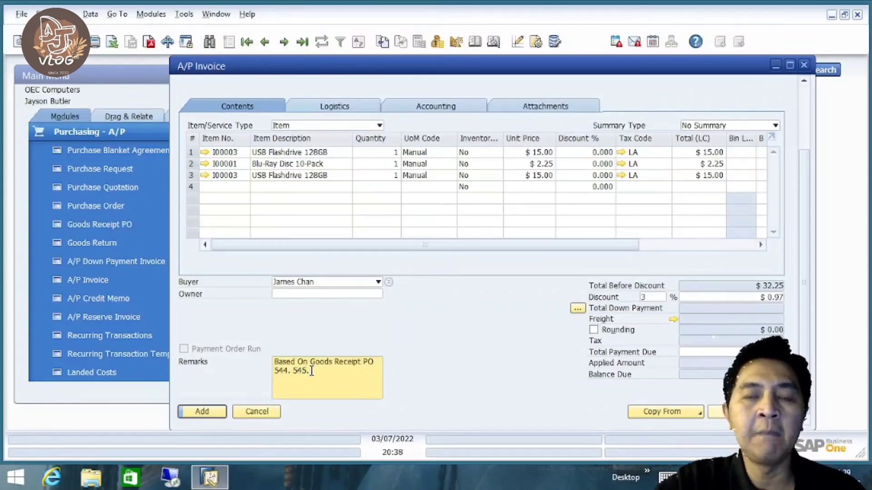
pyautogui.click(204, 413)
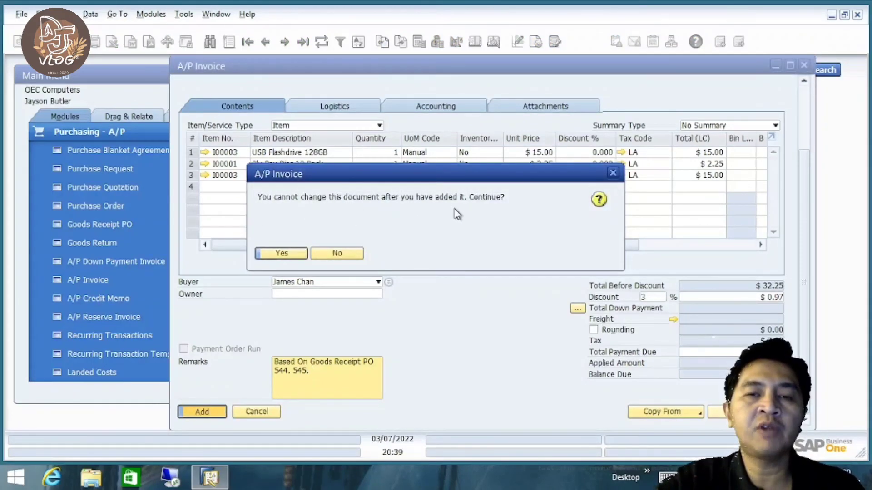
pyautogui.click(290, 253)
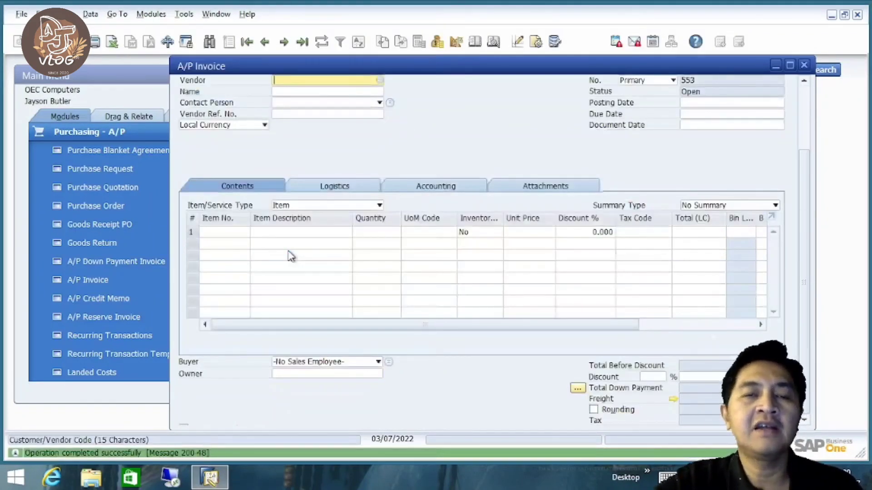
# Step: Bring up the last added A/P invoice and examine its posted journal entry
pyautogui.click(301, 42)
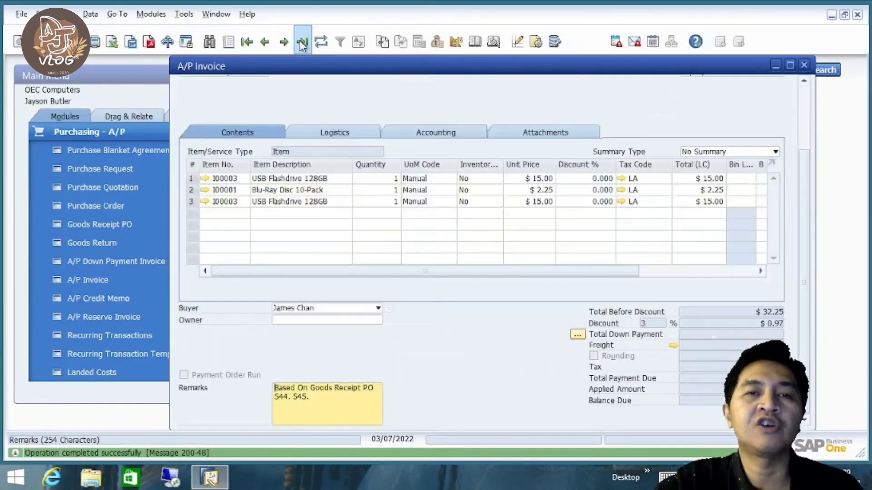
pyautogui.scroll(3, 808, 200)
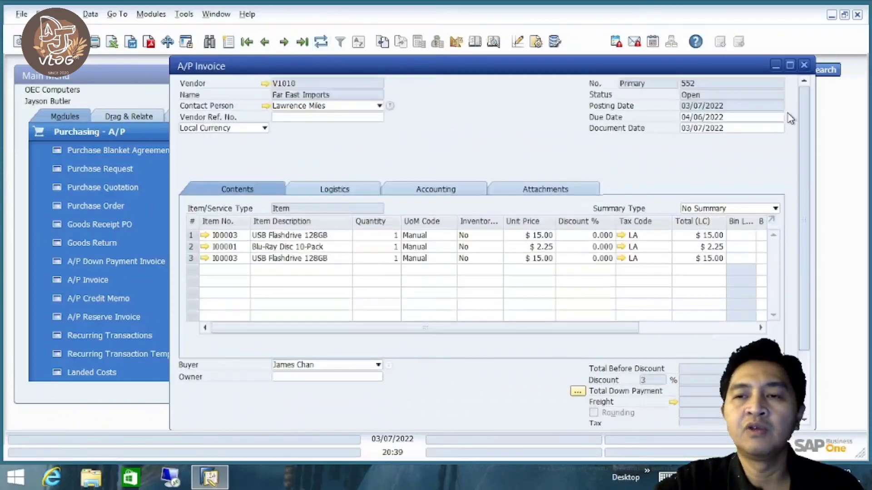
pyautogui.rightClick(443, 132)
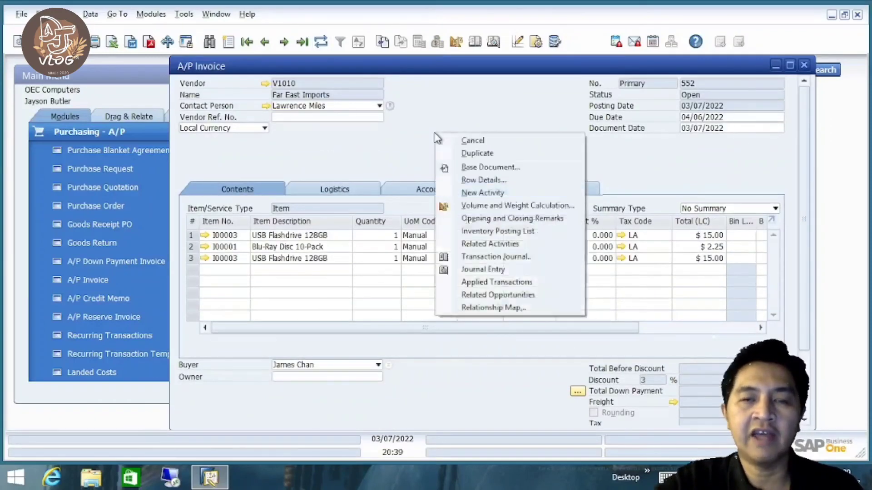
pyautogui.click(505, 272)
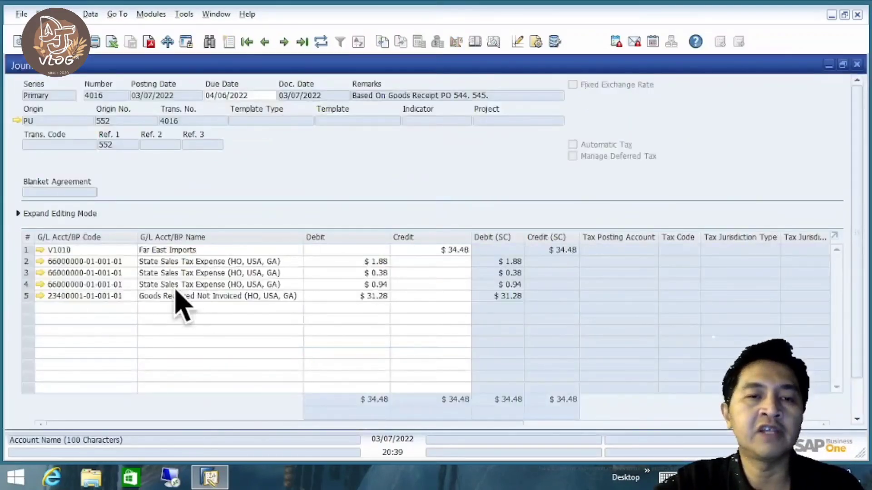
pyautogui.click(857, 64)
# Step: Open the invoice's relationship map and trace the purchase order through both goods receipt POs to the A/P invoice, returning to the invoice
pyautogui.rightClick(422, 138)
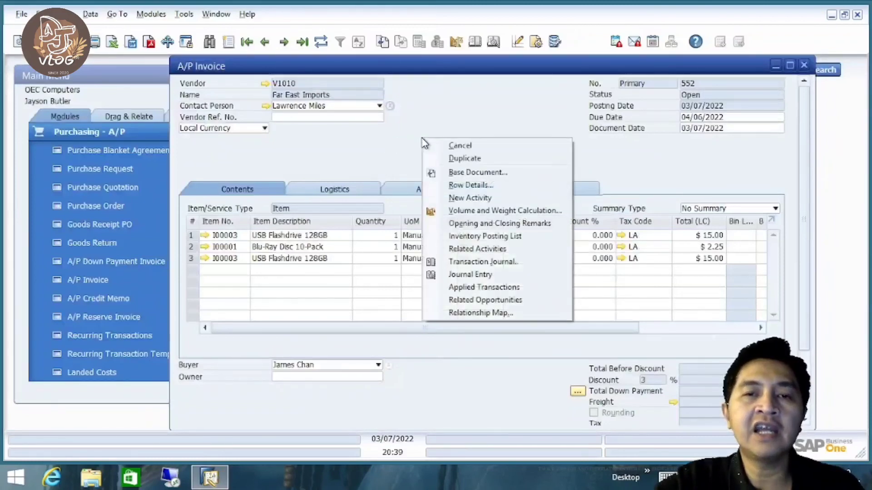
pyautogui.click(502, 320)
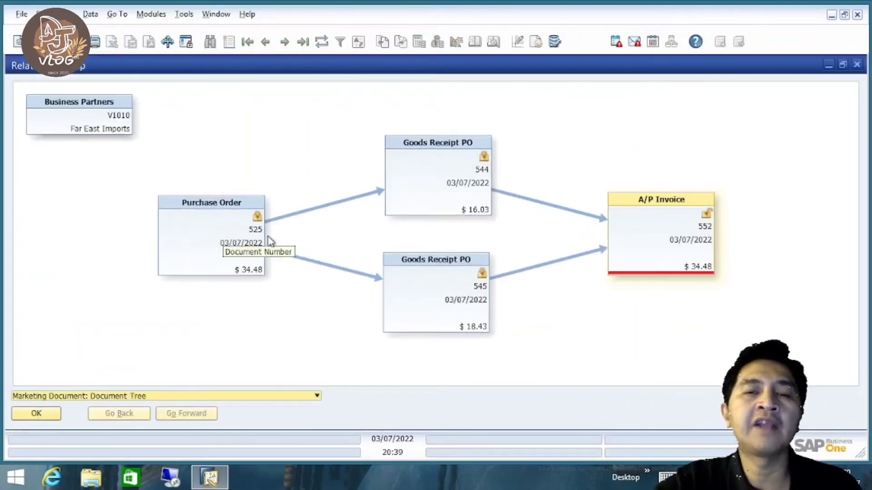
pyautogui.moveTo(225, 243); pyautogui.dragTo(190, 230)
pyautogui.moveTo(443, 203); pyautogui.dragTo(417, 191)
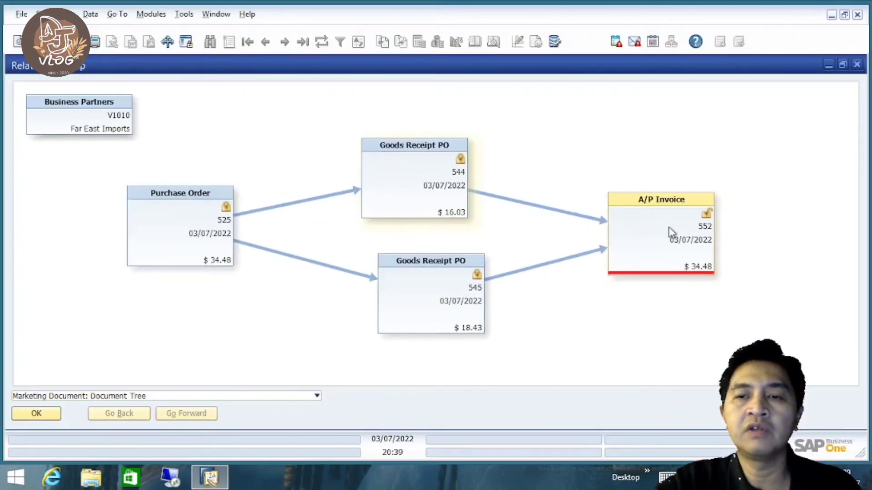
pyautogui.moveTo(453, 297); pyautogui.dragTo(443, 293)
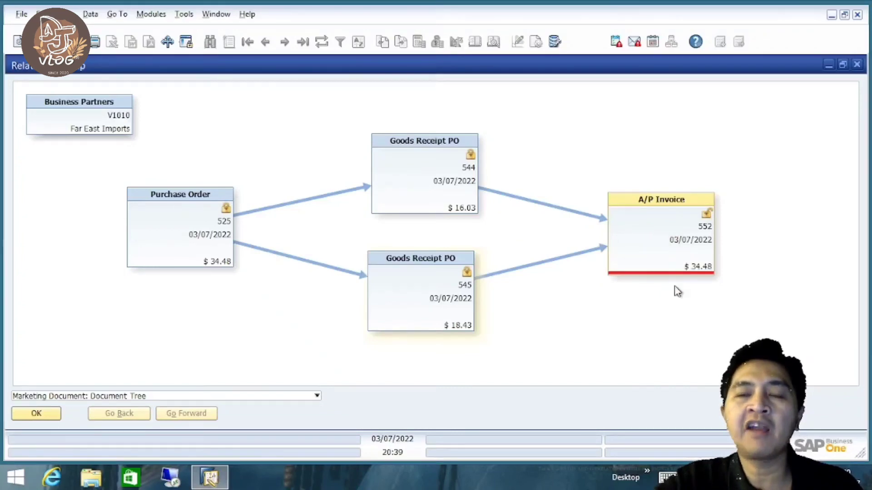
pyautogui.doubleClick(677, 234)
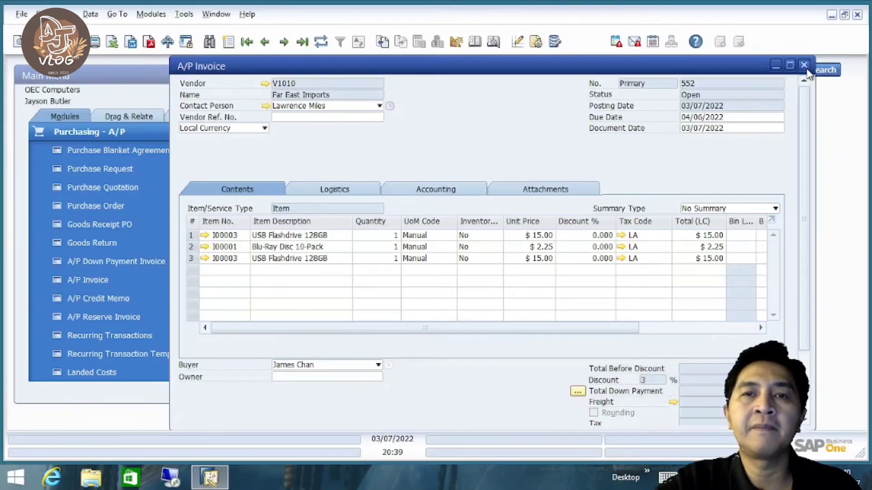
# Step: Close the A/P invoice and collapse the Purchasing - A/P module back to the module list
pyautogui.click(804, 66)
pyautogui.click(200, 133)
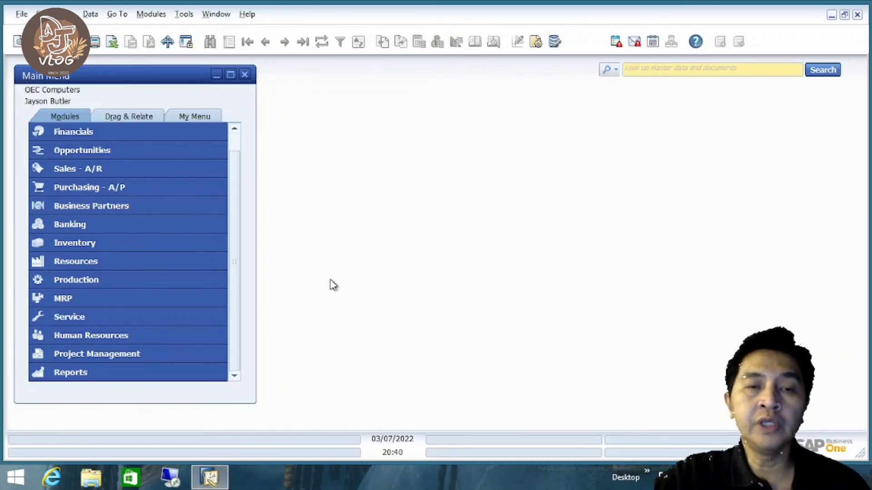
pyautogui.click(151, 185)
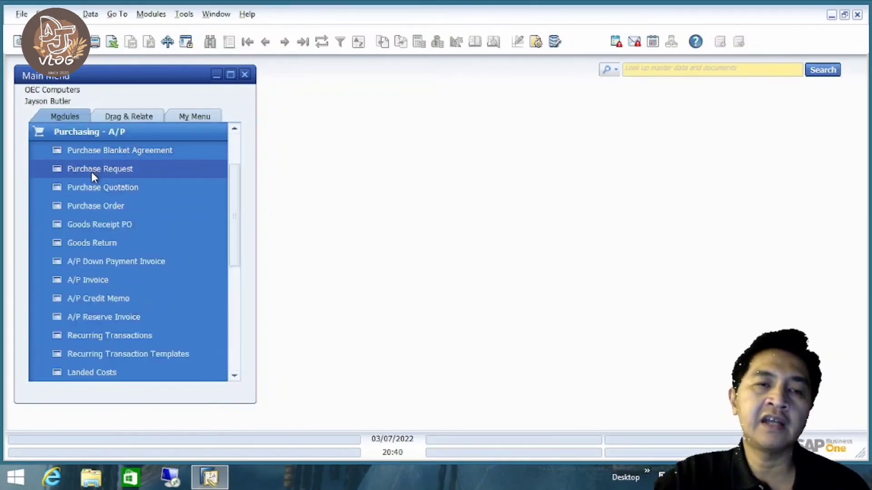
pyautogui.click(127, 131)
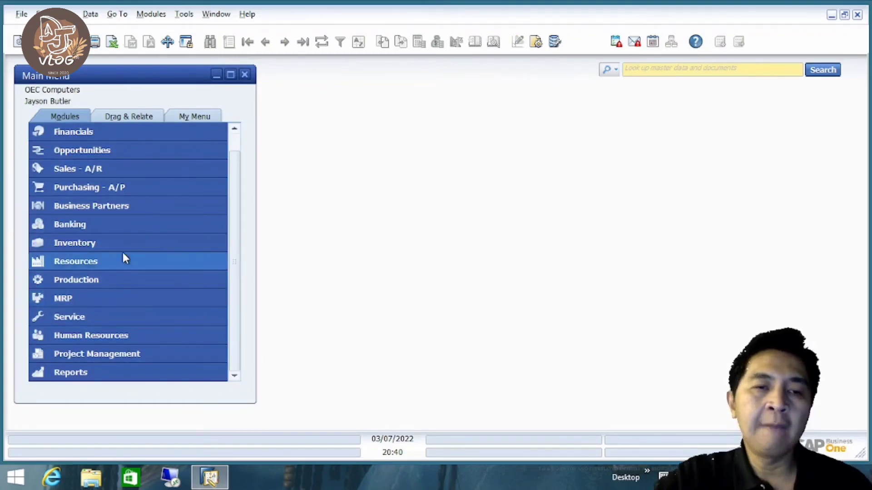
# Step: Open a new Outgoing Payments document from the Banking module
pyautogui.click(114, 228)
pyautogui.moveTo(240, 235); pyautogui.dragTo(235, 199)
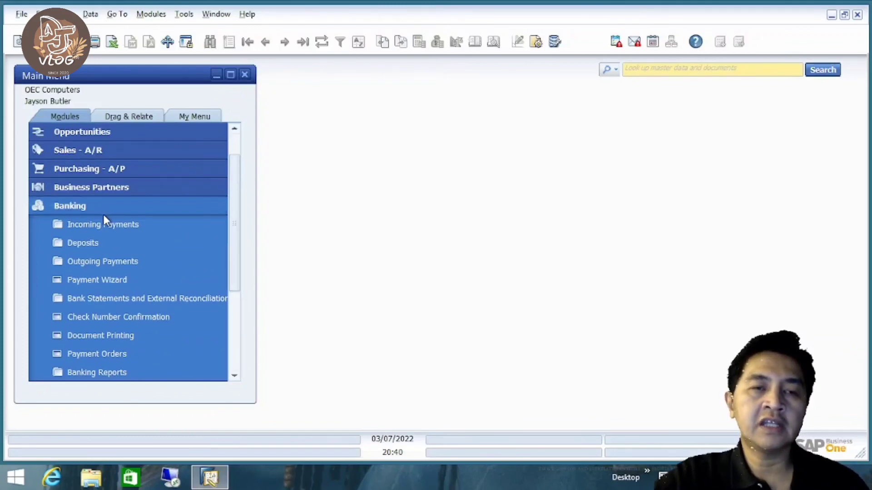
pyautogui.click(113, 266)
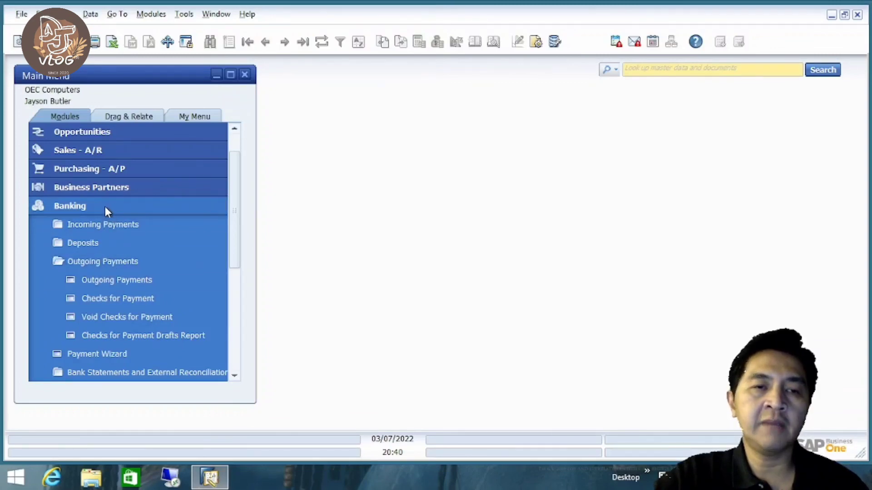
pyautogui.click(131, 278)
# Step: Look over the empty payment form and choose Far East Imports (V1010) as the vendor to pay
pyautogui.moveTo(804, 236); pyautogui.dragTo(797, 163)
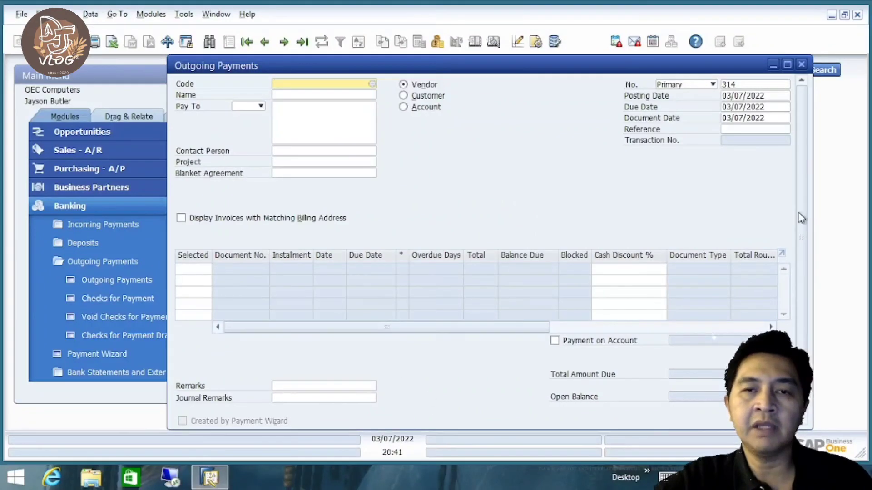
pyautogui.moveTo(800, 218); pyautogui.dragTo(799, 305)
pyautogui.moveTo(810, 233); pyautogui.dragTo(804, 128)
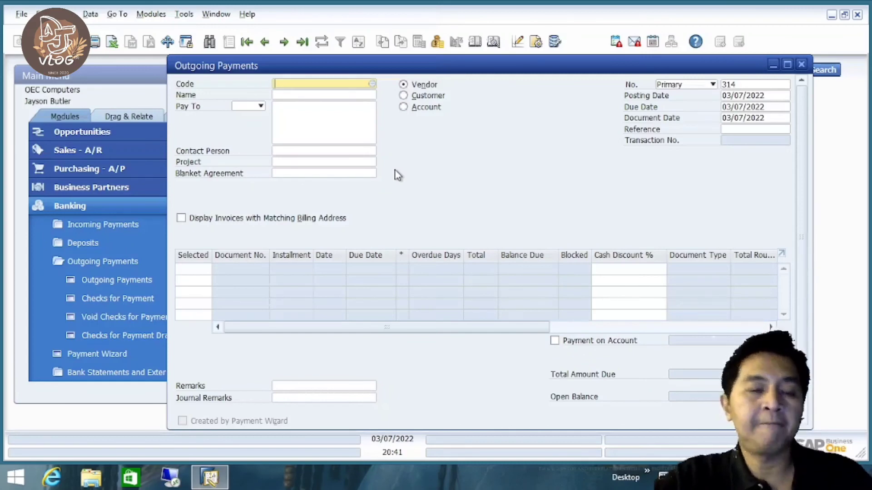
pyautogui.press('Tab')
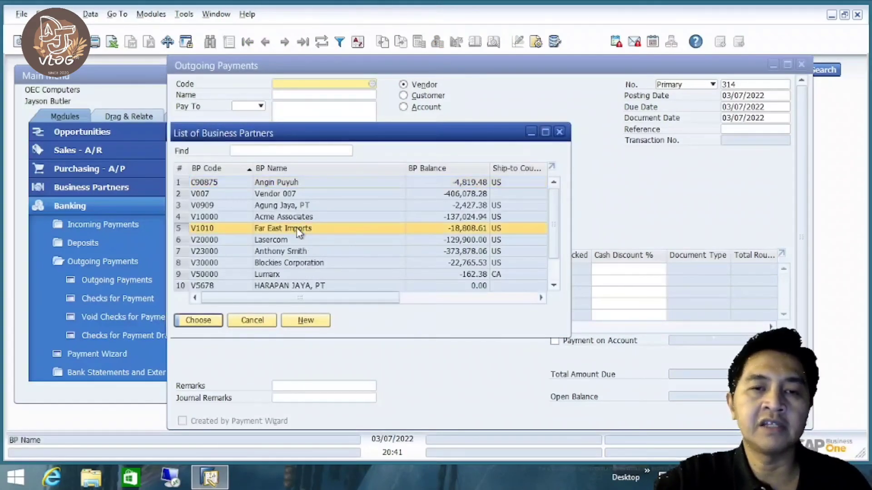
pyautogui.doubleClick(299, 232)
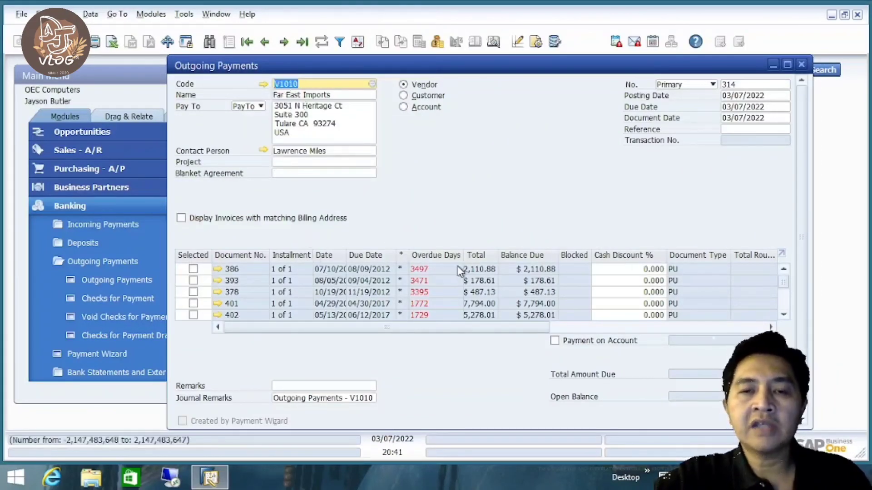
# Step: Examine the vendor's open documents, including their due dates, overdue days, balances due and the newly added A/P invoice
pyautogui.scroll(-2, 805, 208)
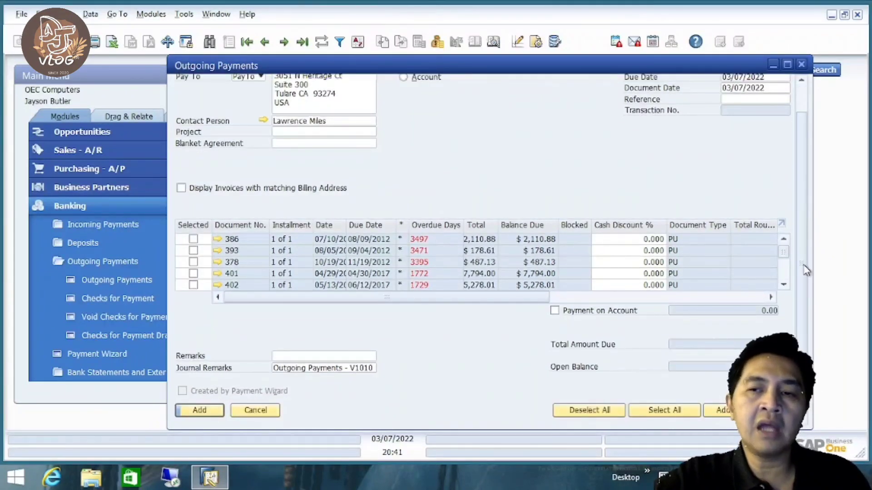
pyautogui.scroll(-1, 785, 266)
pyautogui.scroll(-3, 784, 272)
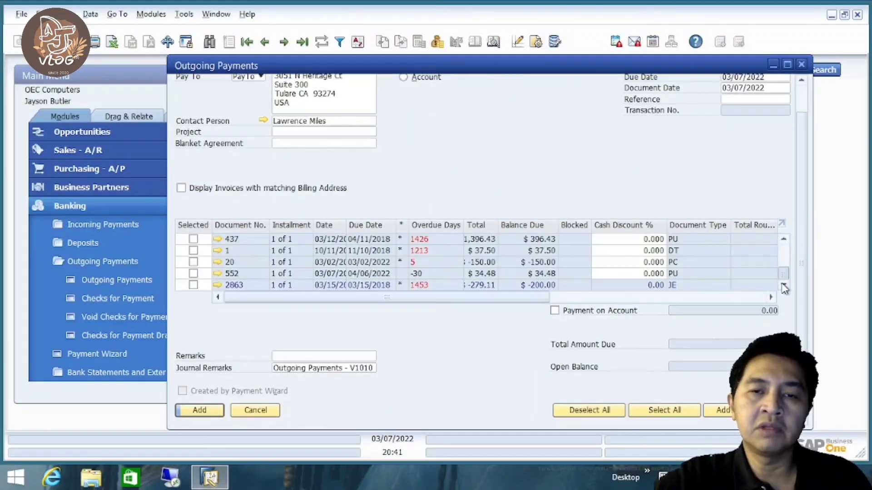
pyautogui.scroll(5, 781, 245)
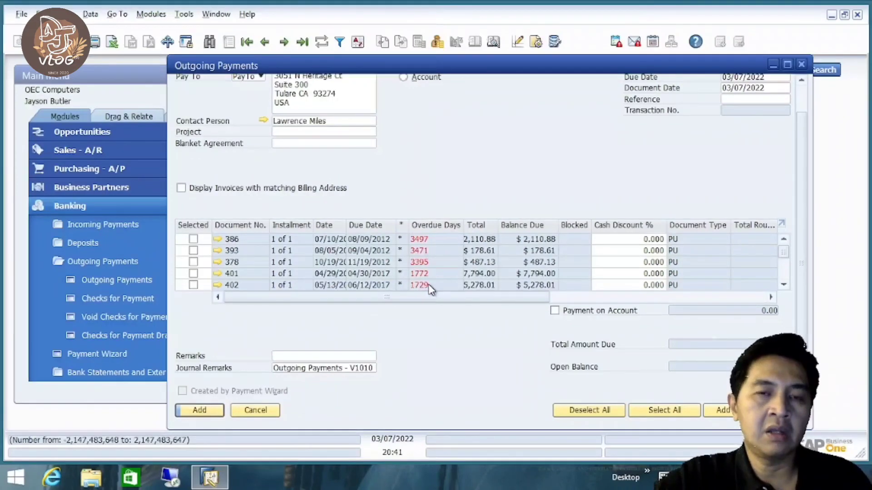
pyautogui.moveTo(799, 304); pyautogui.dragTo(801, 239)
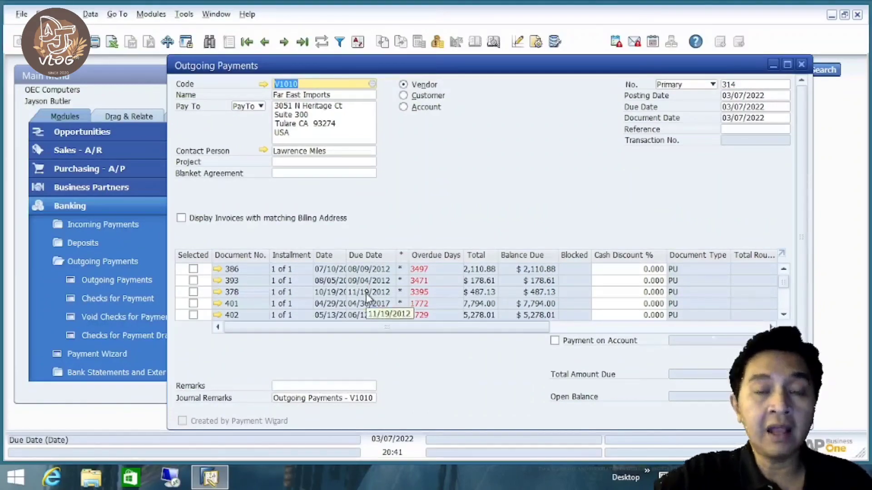
pyautogui.moveTo(229, 270)
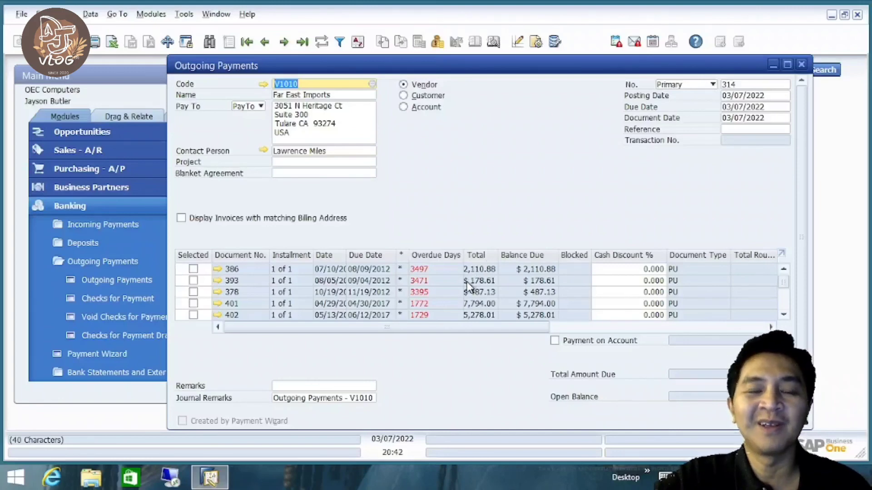
pyautogui.moveTo(801, 269); pyautogui.dragTo(801, 248)
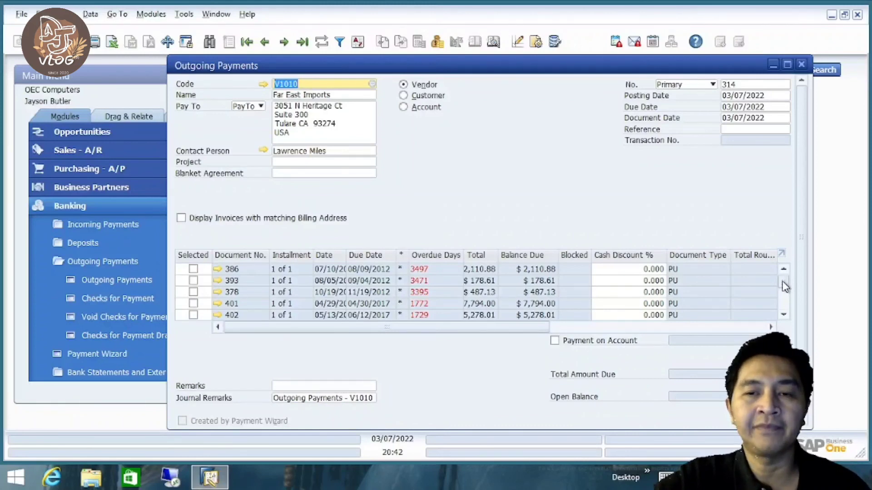
# Step: Find A/P invoice 552 among the vendor's open documents, review its item lines and return to the payment
pyautogui.moveTo(785, 287); pyautogui.dragTo(787, 309)
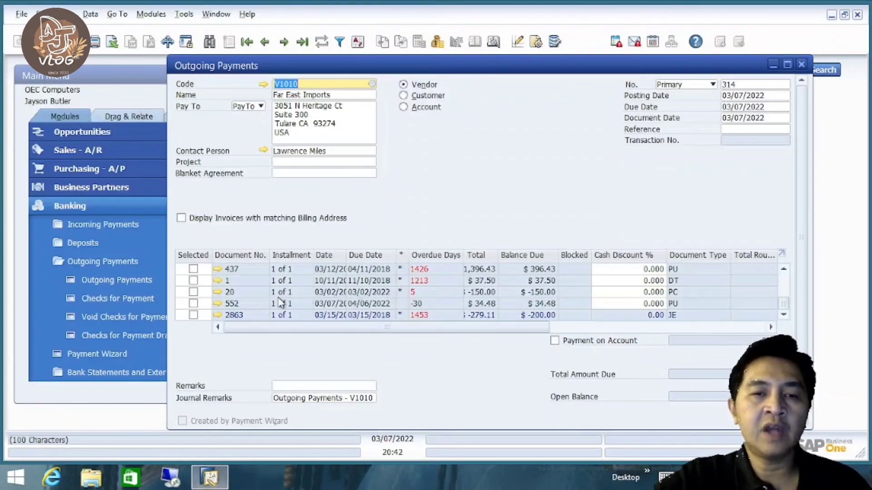
pyautogui.moveTo(225, 306)
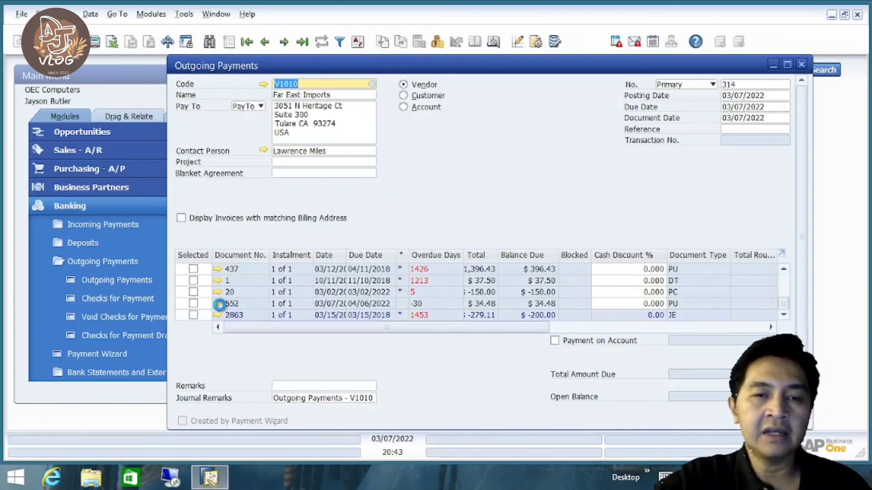
pyautogui.click(219, 304)
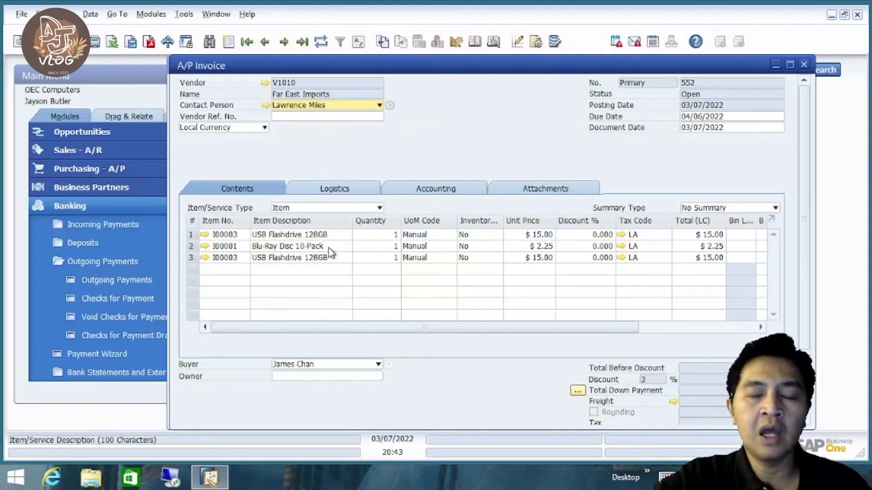
pyautogui.click(803, 66)
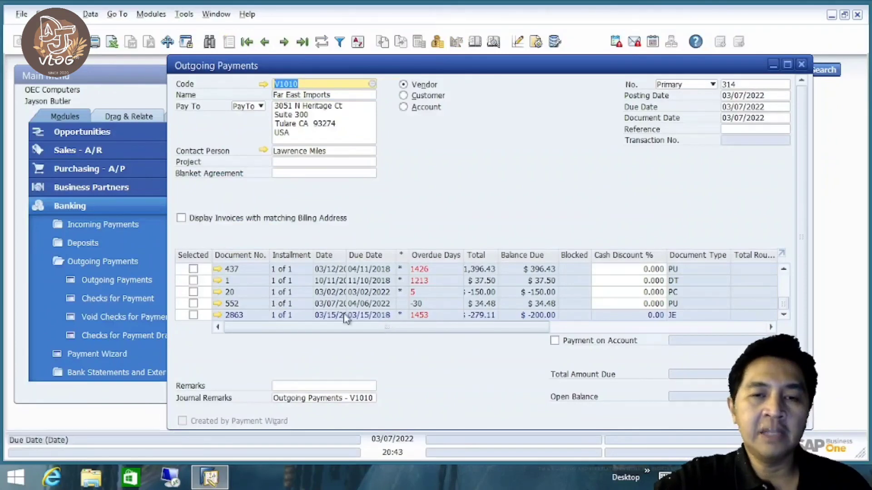
# Step: Select A/P invoice 552 as the document to pay and check the rest of the payment form
pyautogui.click(194, 304)
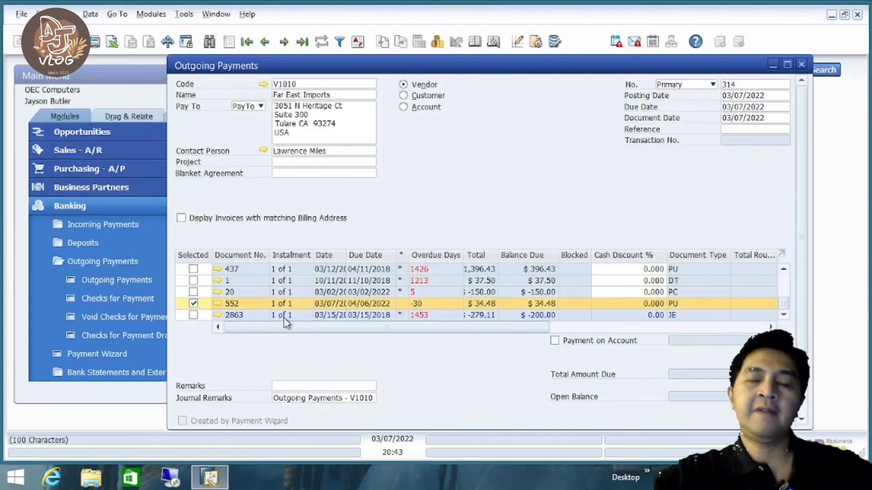
pyautogui.moveTo(803, 323); pyautogui.dragTo(812, 369)
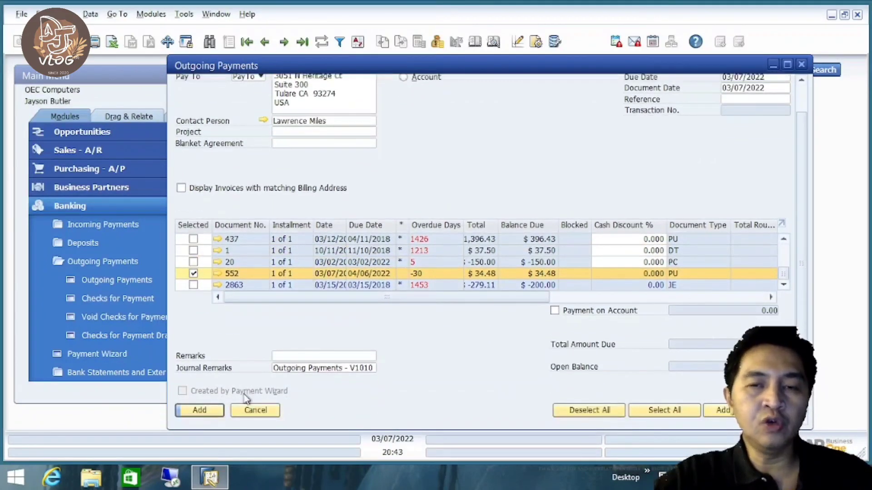
pyautogui.moveTo(800, 328); pyautogui.dragTo(805, 291)
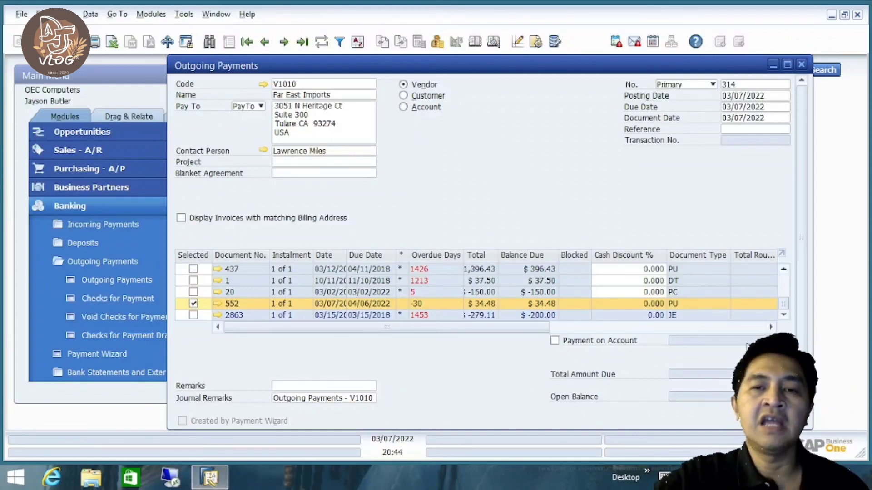
# Step: Open the Payment Means for the outgoing payment
pyautogui.rightClick(474, 180)
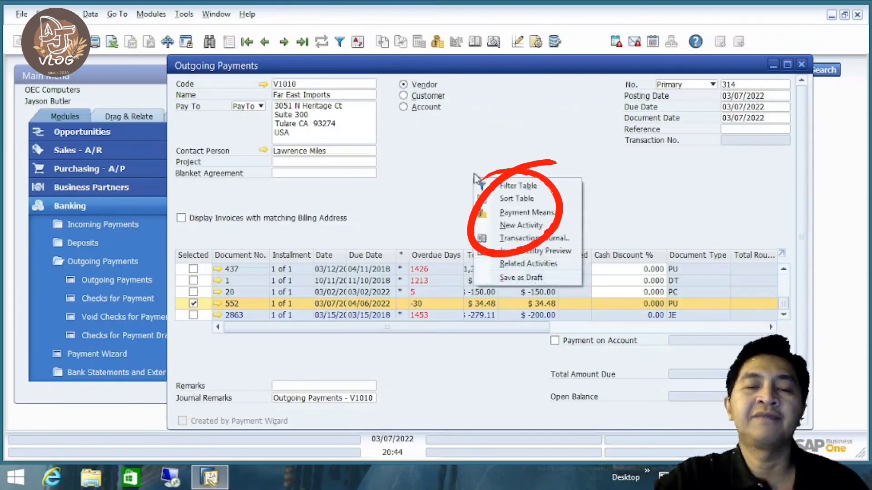
pyautogui.click(478, 162)
pyautogui.rightClick(474, 173)
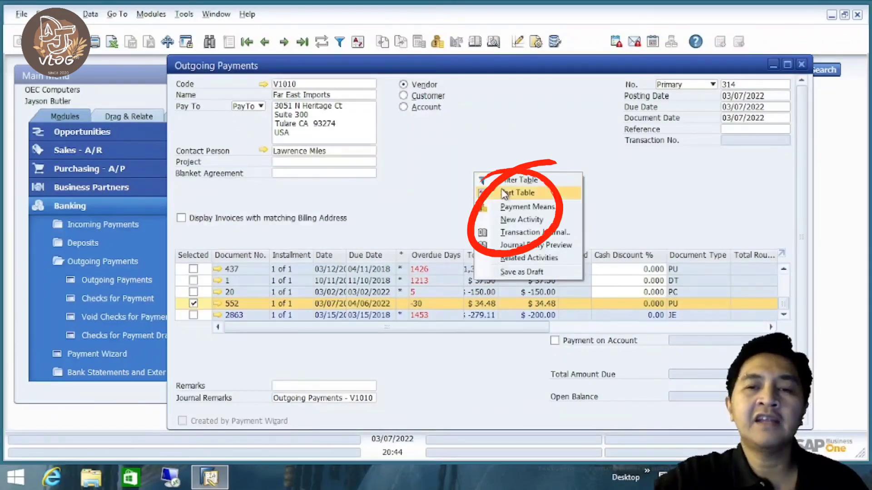
pyautogui.click(468, 161)
pyautogui.rightClick(461, 145)
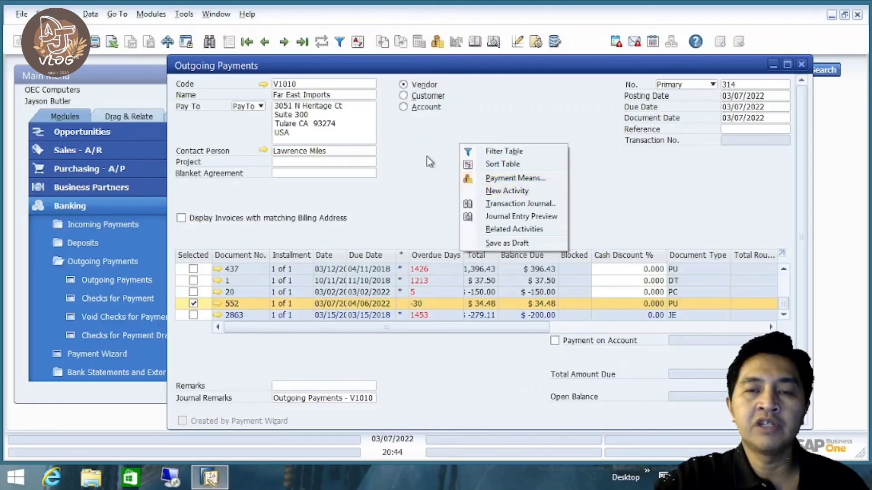
pyautogui.click(514, 180)
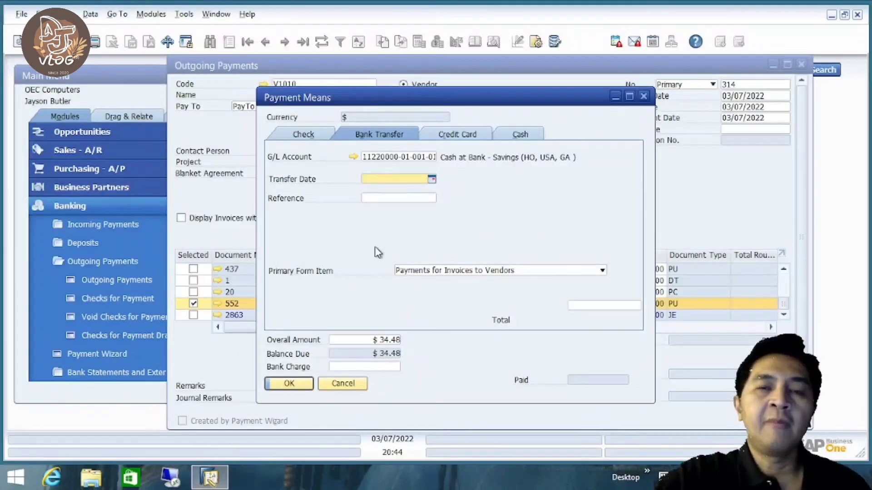
# Step: Review the check, bank transfer, credit card and cash payment options, ending on bank transfer
pyautogui.click(301, 135)
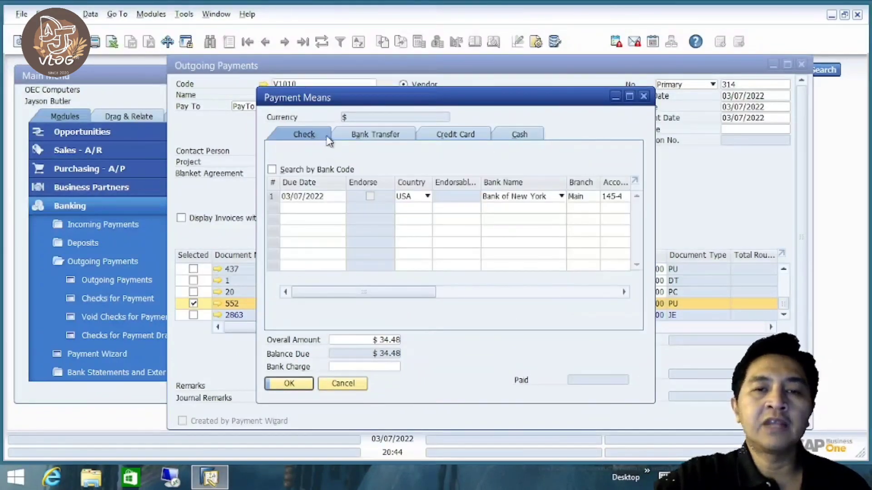
pyautogui.click(359, 136)
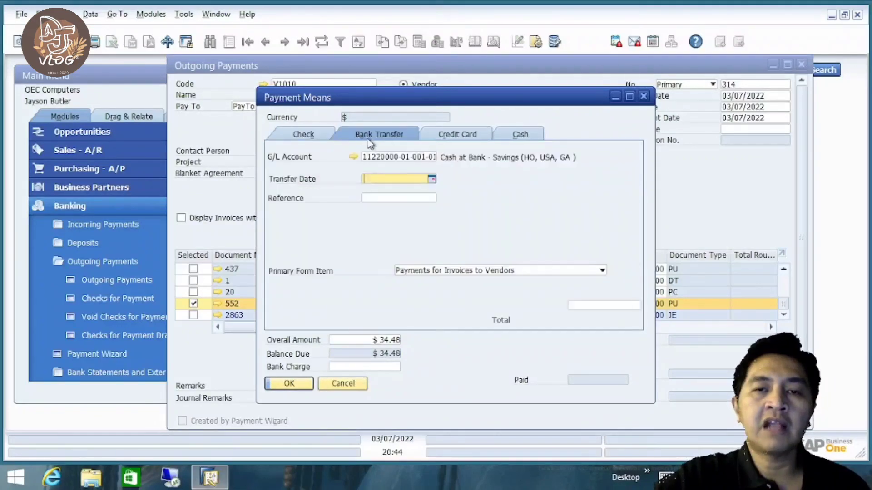
pyautogui.click(465, 138)
pyautogui.click(521, 135)
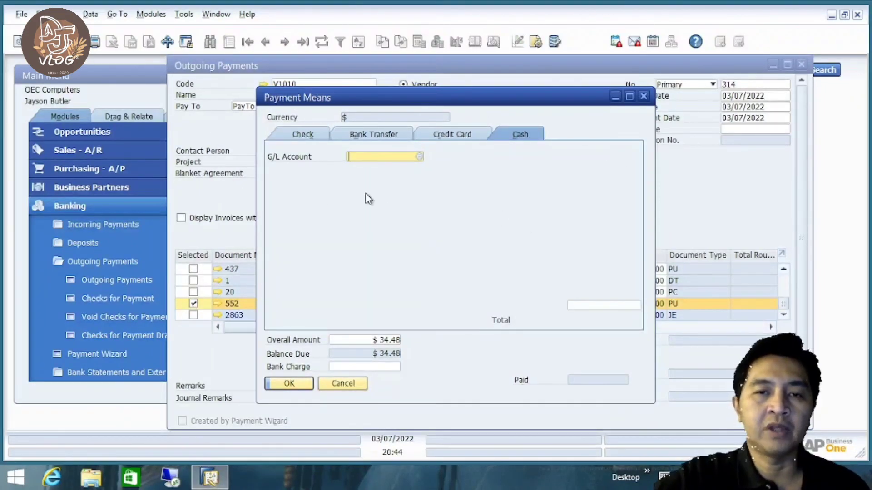
pyautogui.click(379, 135)
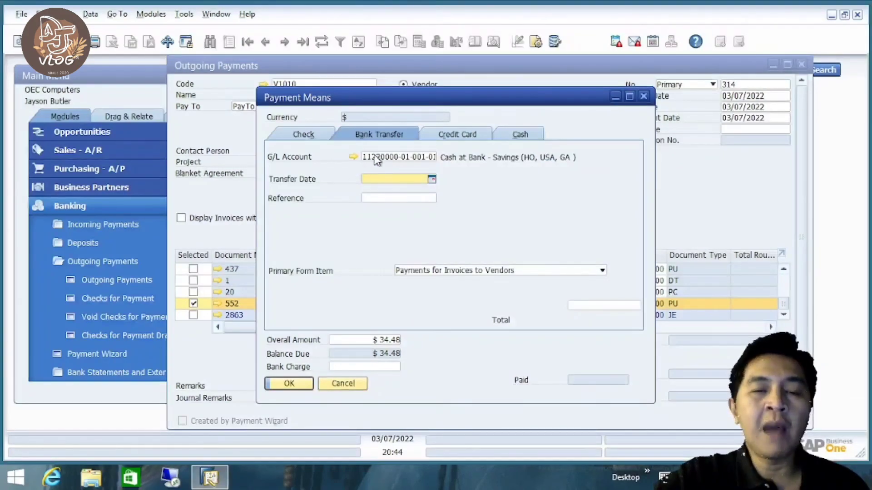
# Step: Review the available G/L accounts without changing the savings account, and set the transfer date to 03/07/2022
pyautogui.click(403, 157)
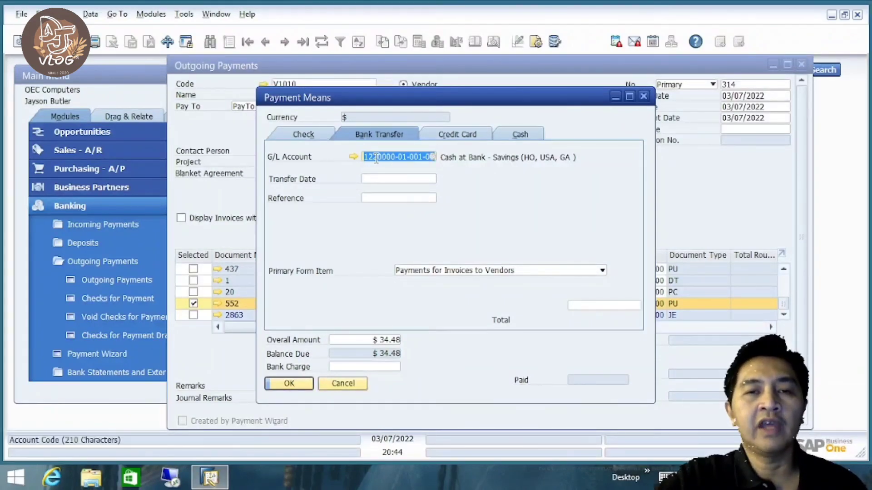
pyautogui.click(432, 157)
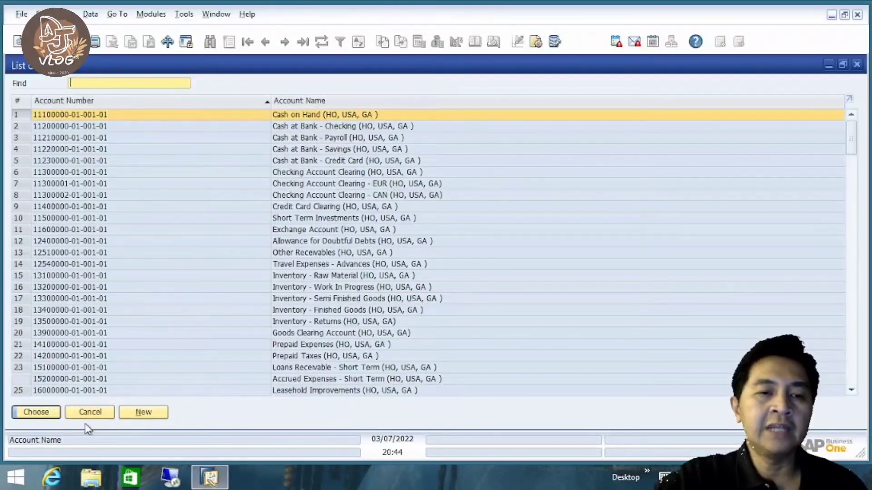
pyautogui.click(89, 412)
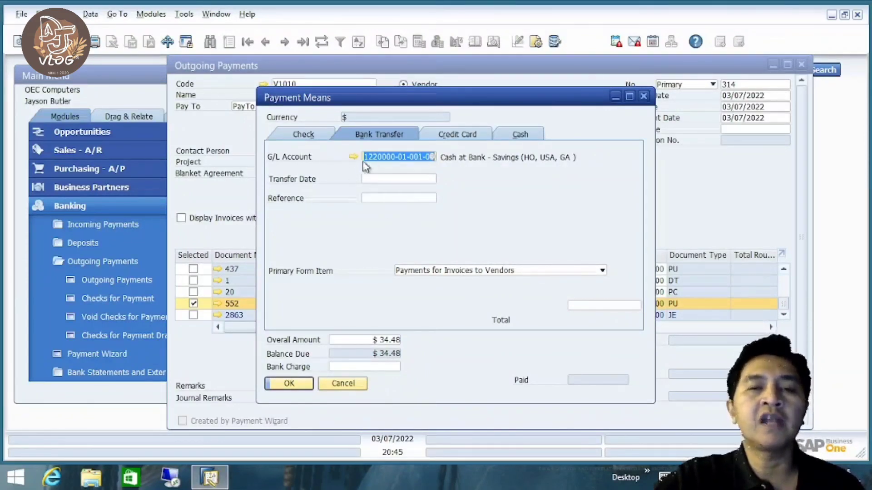
pyautogui.click(369, 179)
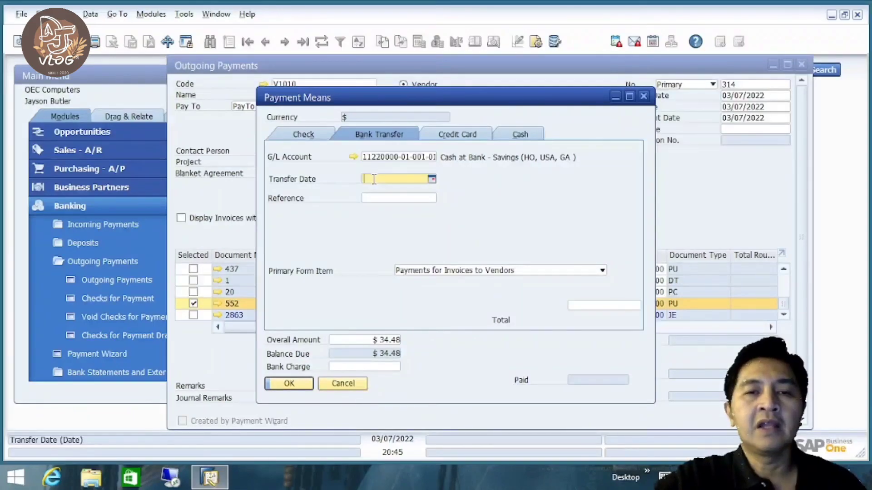
pyautogui.press('Tab')
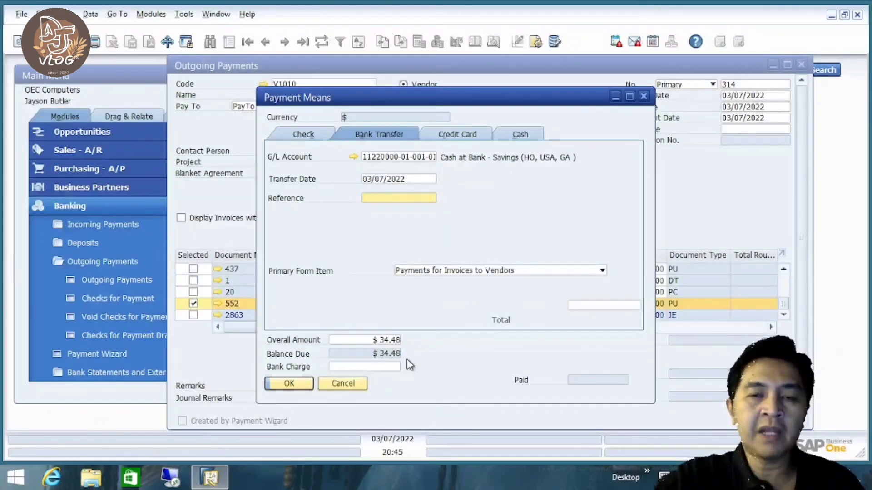
# Step: Enter 34.48 manually as the bank transfer total
pyautogui.click(621, 303)
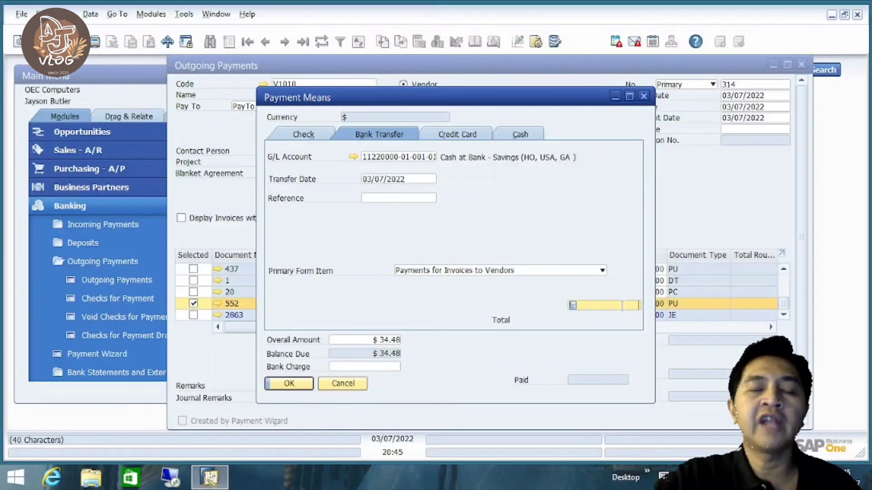
pyautogui.rightClick(628, 304)
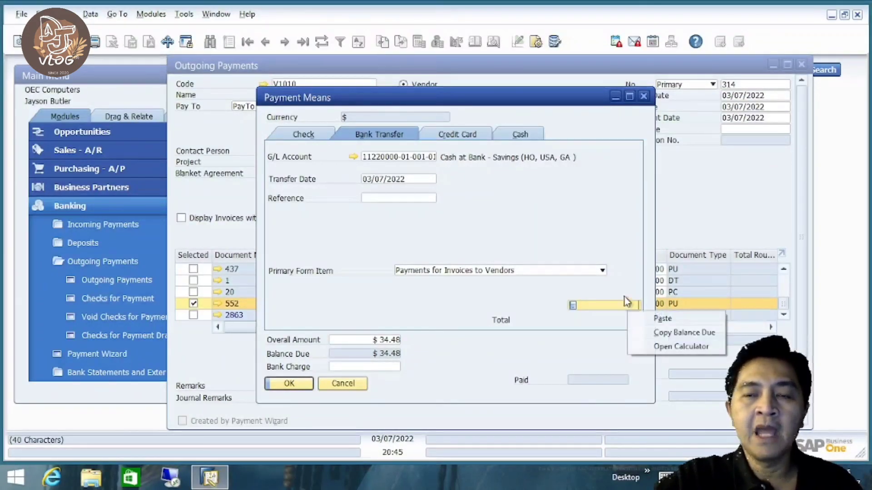
pyautogui.click(622, 282)
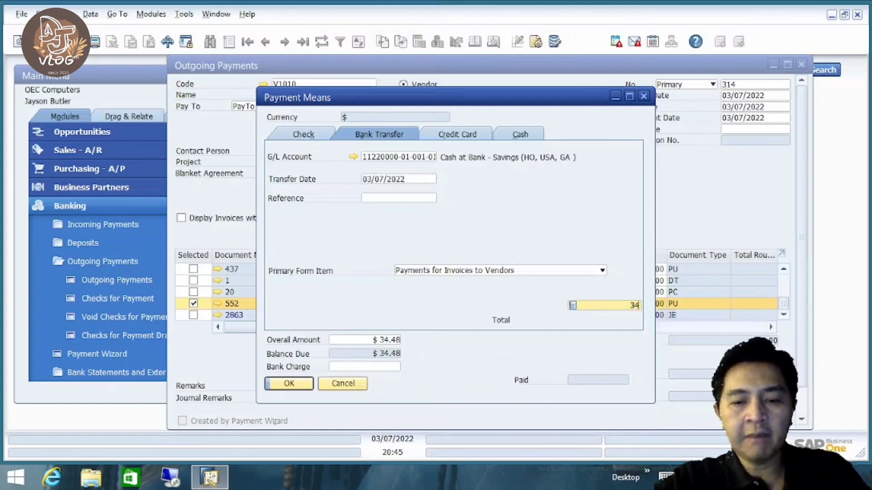
pyautogui.write('34.4')
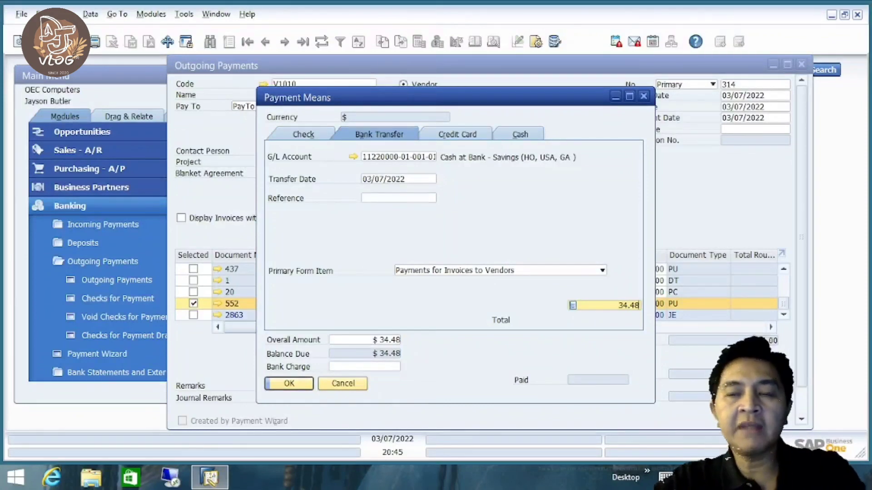
# Step: Copy the $34.48 balance due into the bank transfer total
pyautogui.click(608, 307)
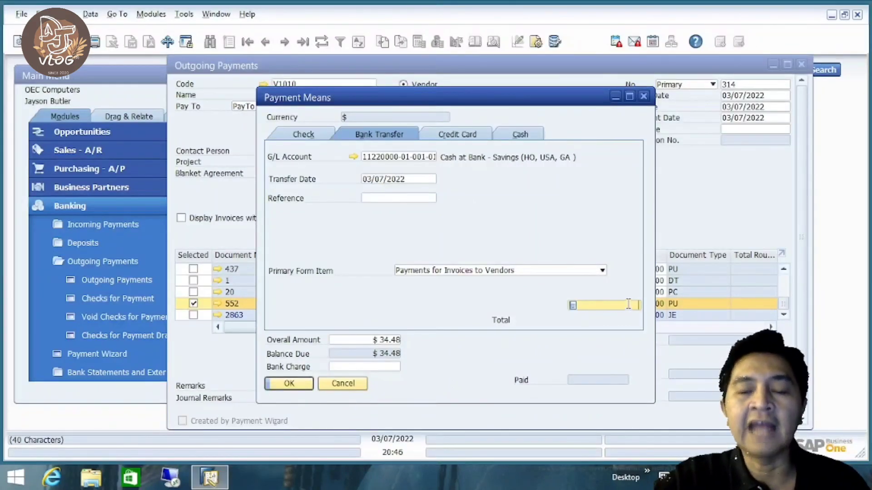
pyautogui.rightClick(629, 304)
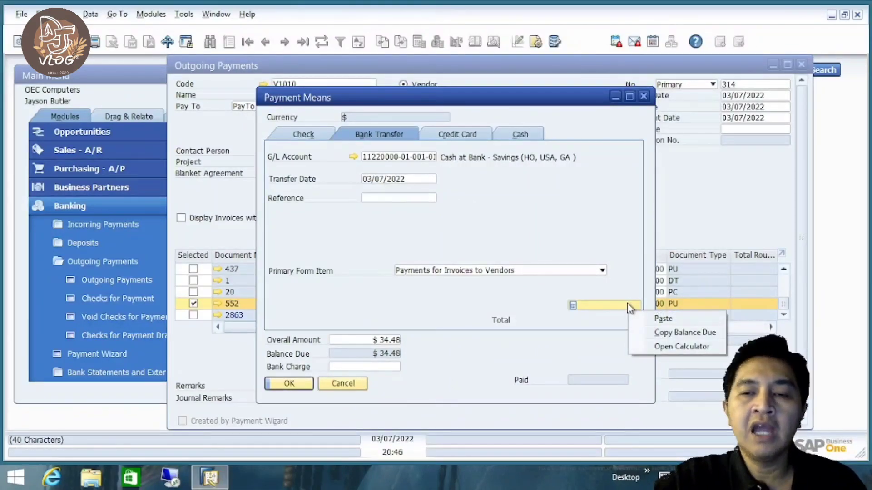
pyautogui.click(667, 334)
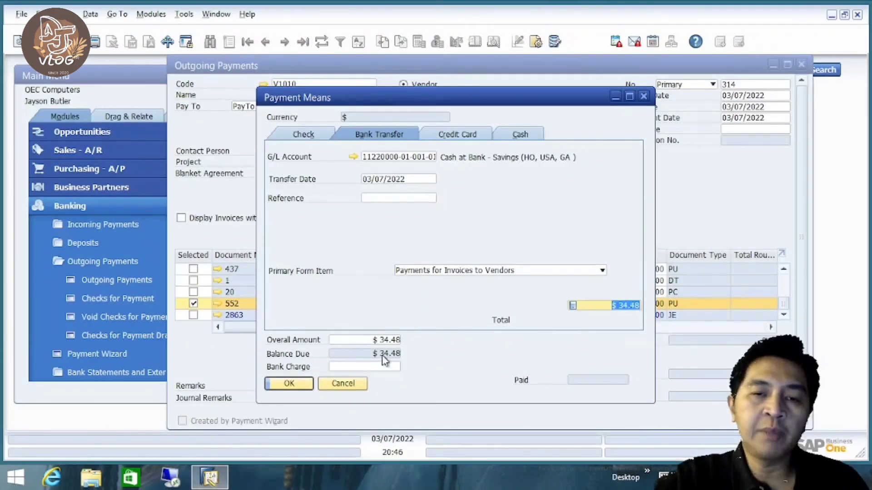
pyautogui.press('Tab')
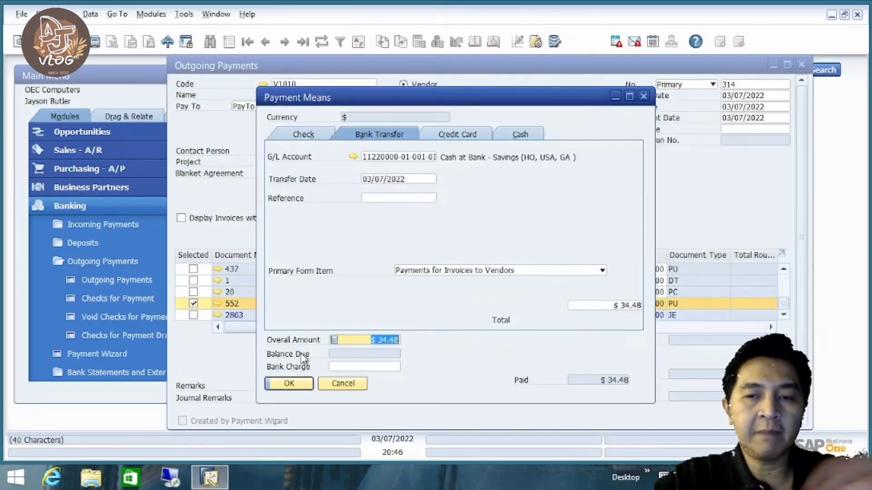
# Step: Clear the bank transfer total, refill it with the full $34.48 balance due and accept the payment means
pyautogui.click(625, 306)
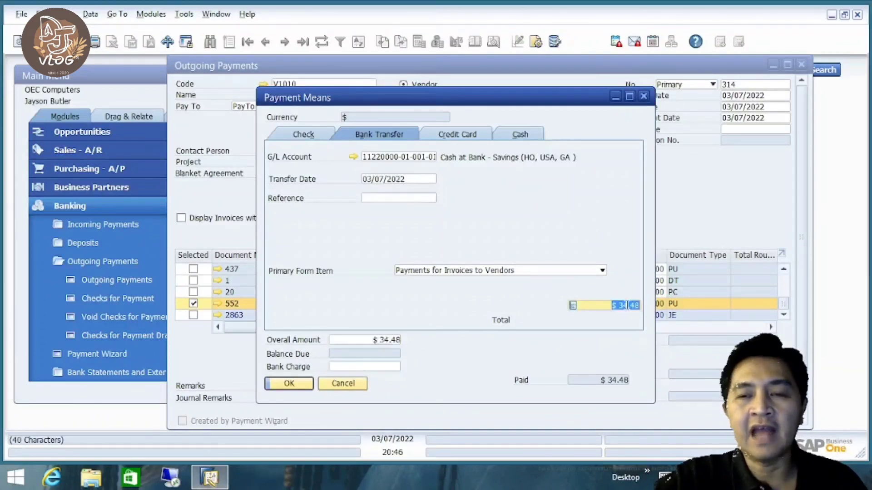
pyautogui.press('BackSpace')
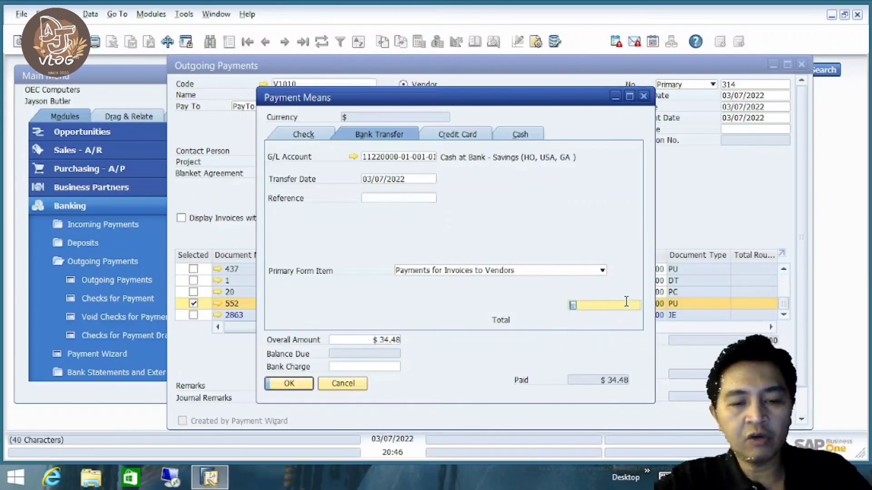
pyautogui.hotkey('ctrl', 'b')
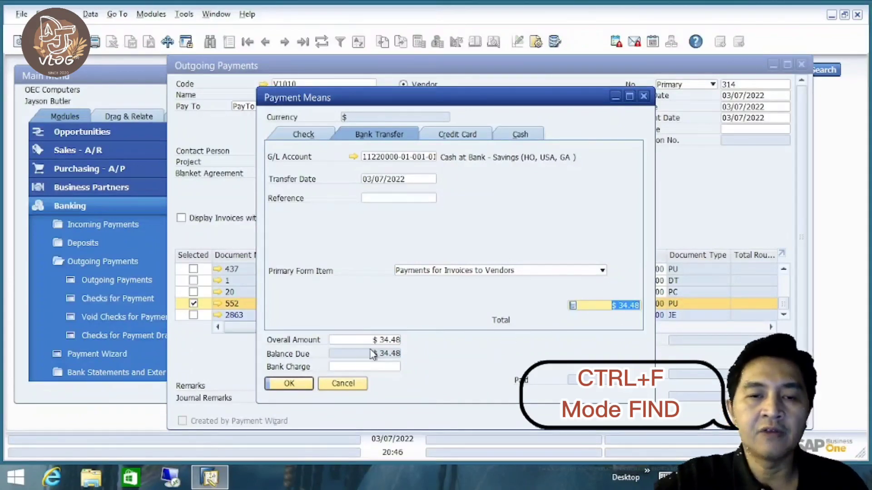
pyautogui.click(287, 384)
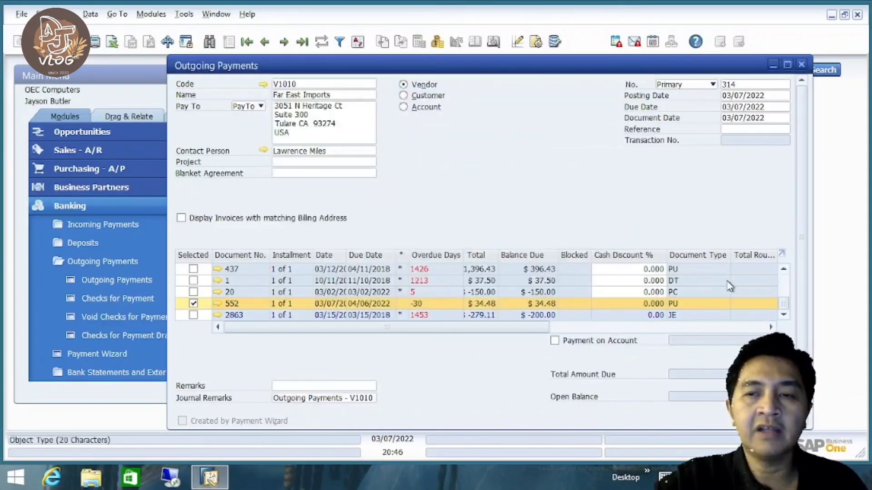
# Step: Add the outgoing payment for Far East Imports' invoice 552 and confirm that the document becomes final
pyautogui.scroll(-2, 804, 224)
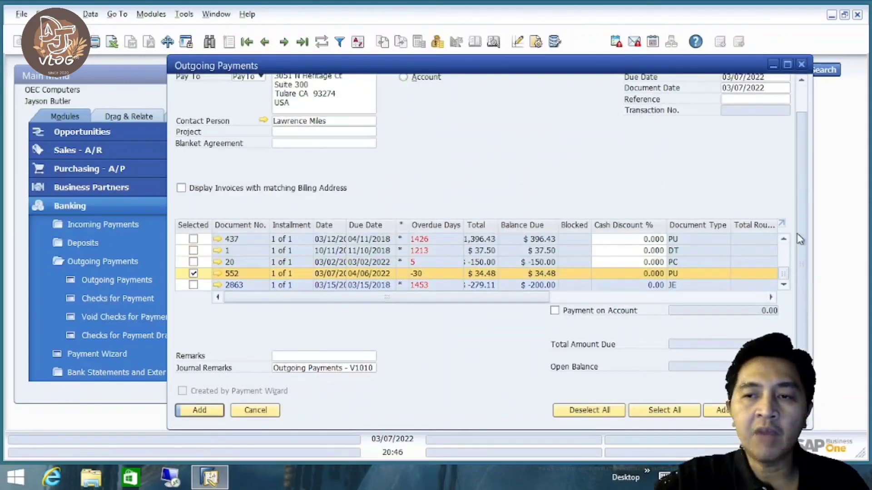
pyautogui.scroll(2, 800, 273)
pyautogui.scroll(-2, 800, 272)
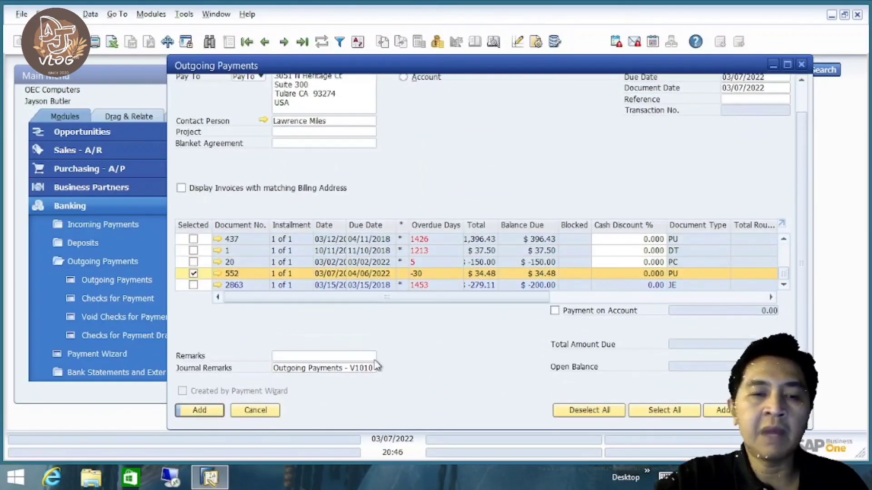
pyautogui.click(200, 411)
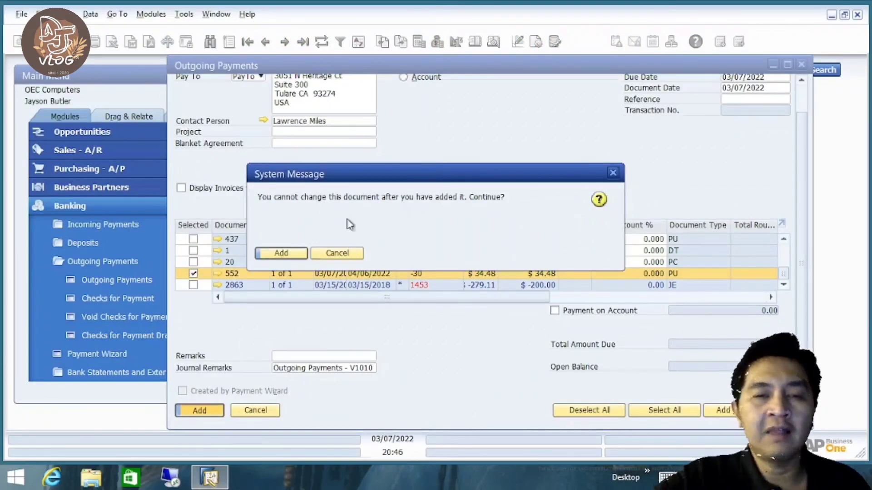
pyautogui.click(282, 253)
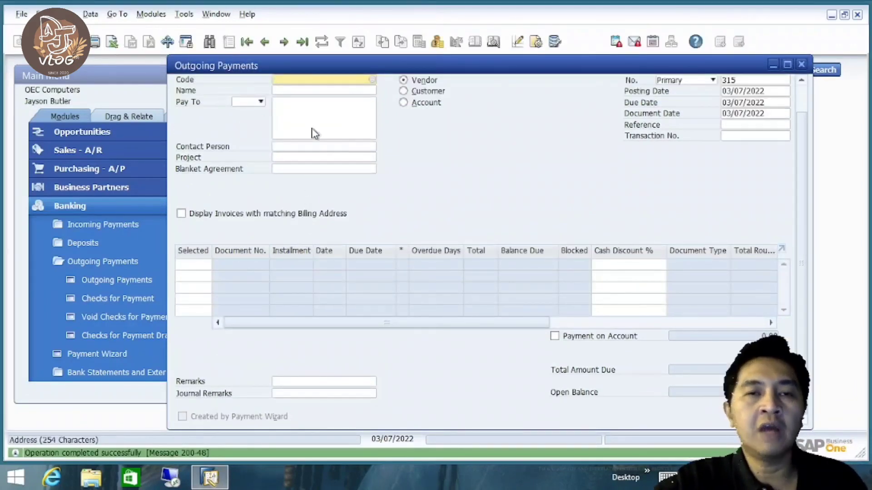
# Step: Reopen the last outgoing payment, inspect its journal entry's debit and credit postings, and close the entry
pyautogui.click(303, 45)
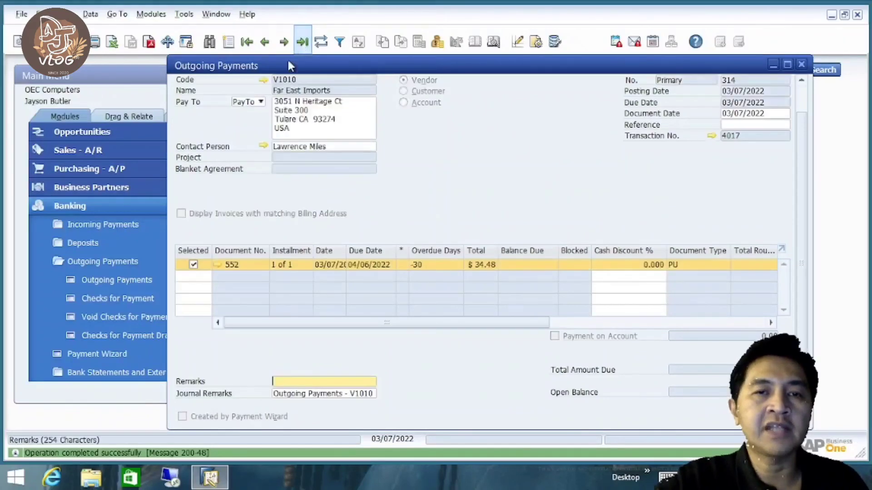
pyautogui.rightClick(461, 178)
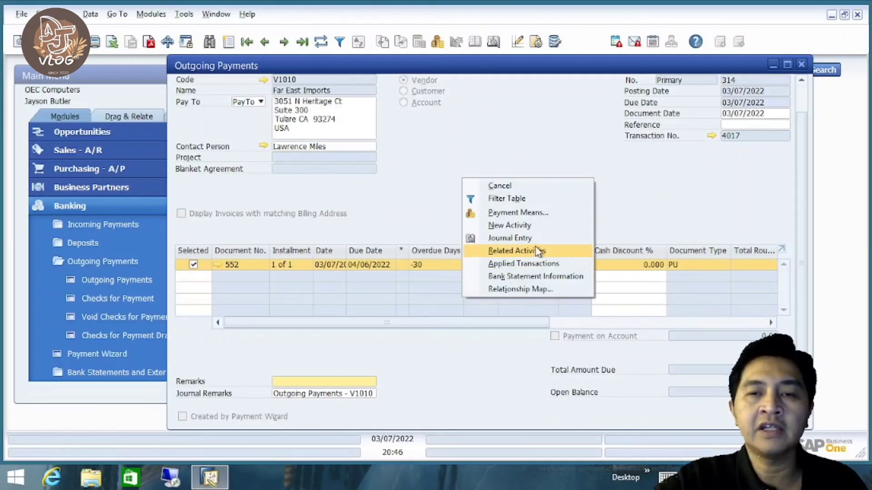
pyautogui.click(509, 238)
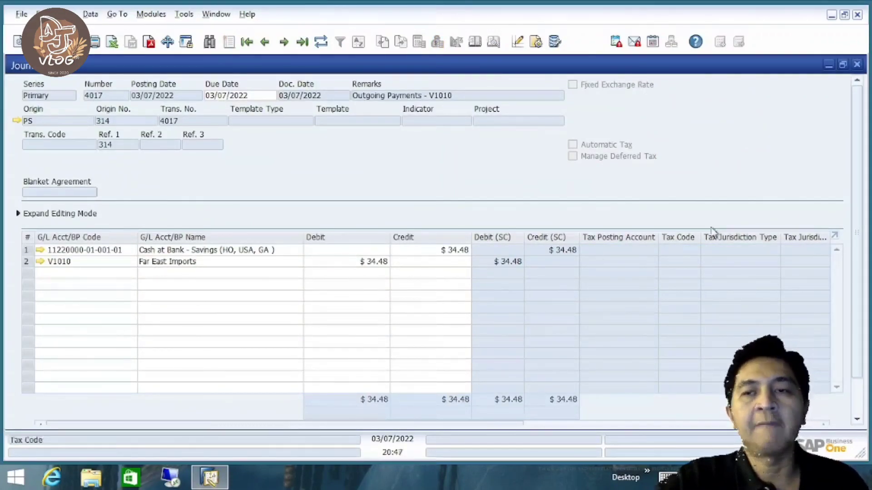
pyautogui.click(856, 65)
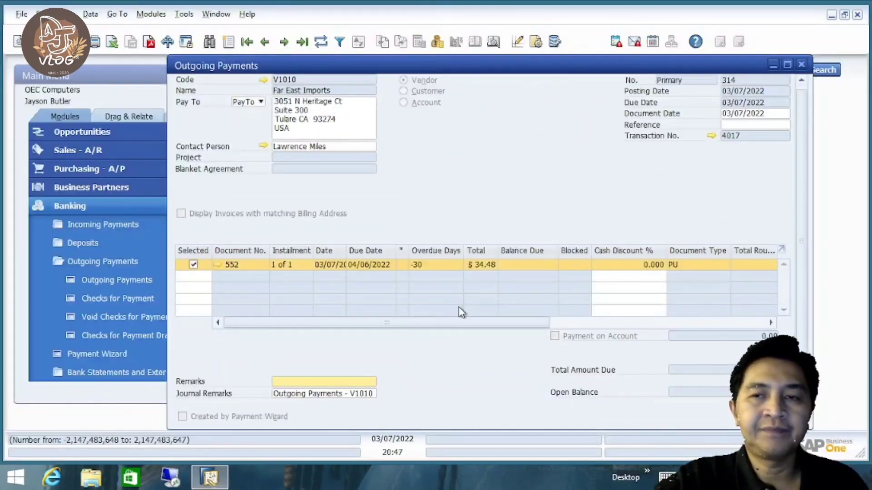
# Step: Show the outgoing payment's relationship map and arrange the payment box to the right of the A/P invoice box
pyautogui.moveTo(805, 199); pyautogui.dragTo(797, 274)
pyautogui.moveTo(804, 243); pyautogui.dragTo(808, 169)
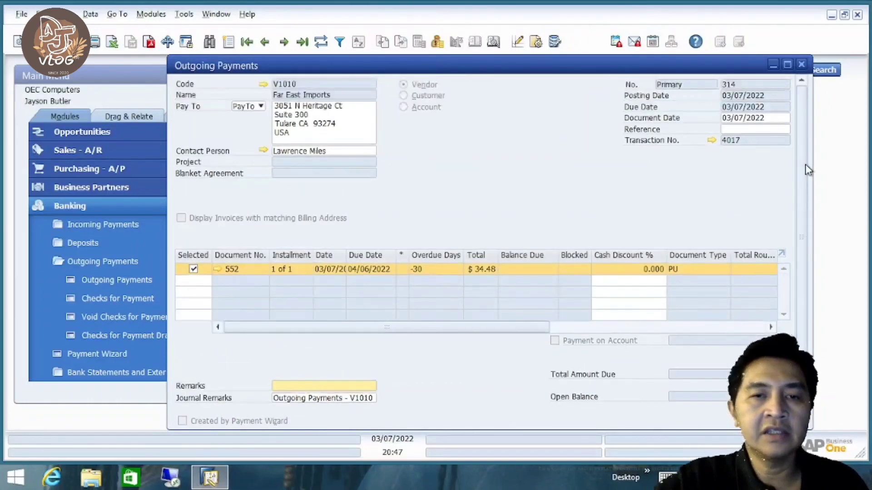
pyautogui.rightClick(500, 156)
pyautogui.click(567, 267)
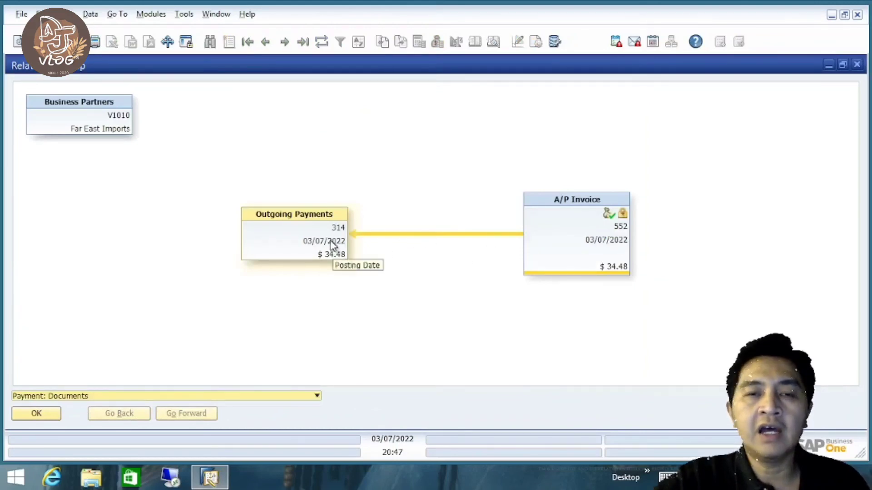
pyautogui.moveTo(329, 249); pyautogui.dragTo(717, 247)
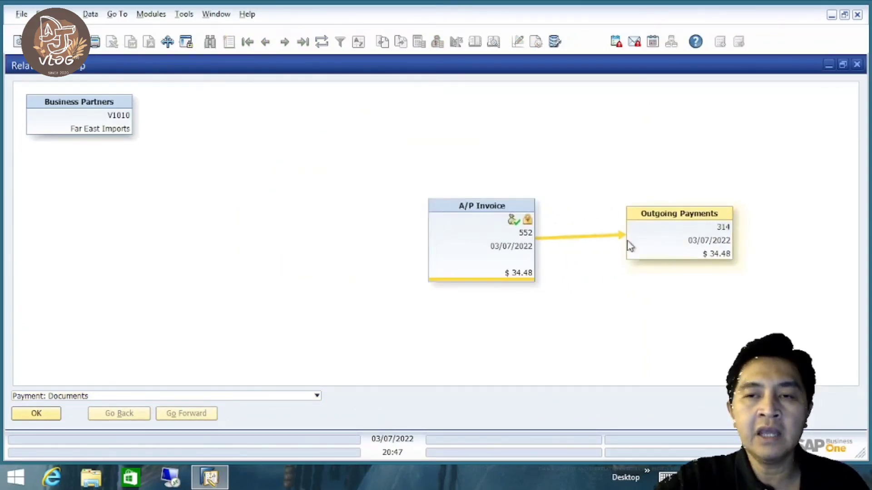
pyautogui.moveTo(664, 238); pyautogui.dragTo(642, 243)
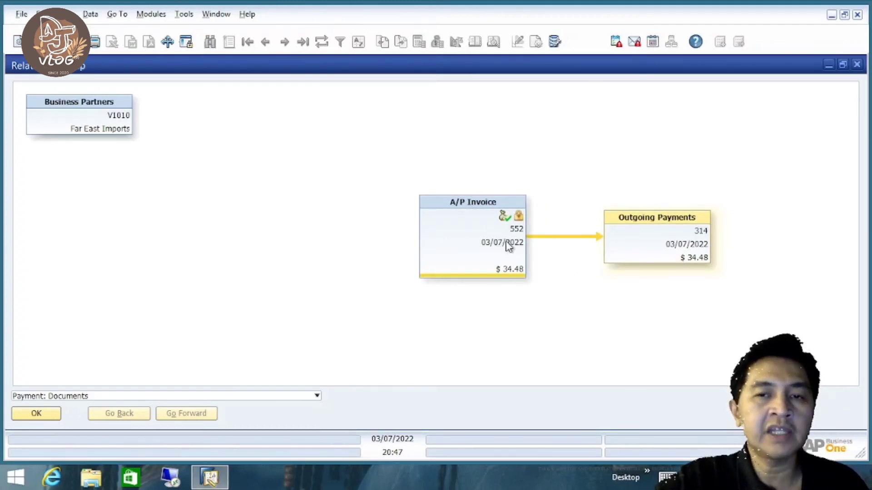
# Step: Open A/P invoice 552 from the map, examine its full document tree from purchase order to payment, and close that tree
pyautogui.click(484, 224)
pyautogui.doubleClick(487, 227)
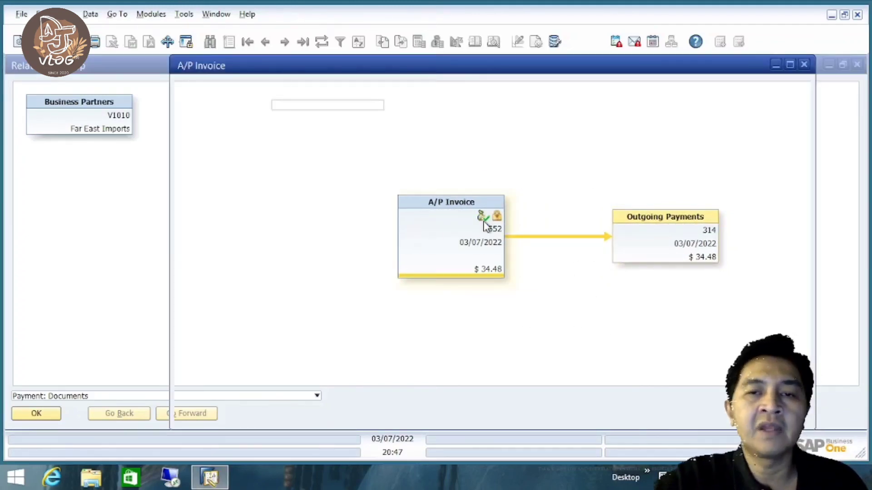
pyautogui.rightClick(468, 136)
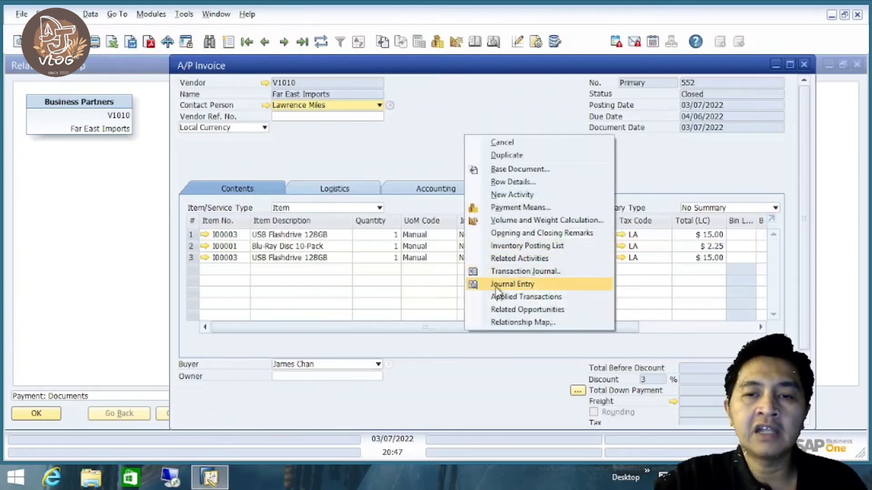
pyautogui.click(516, 322)
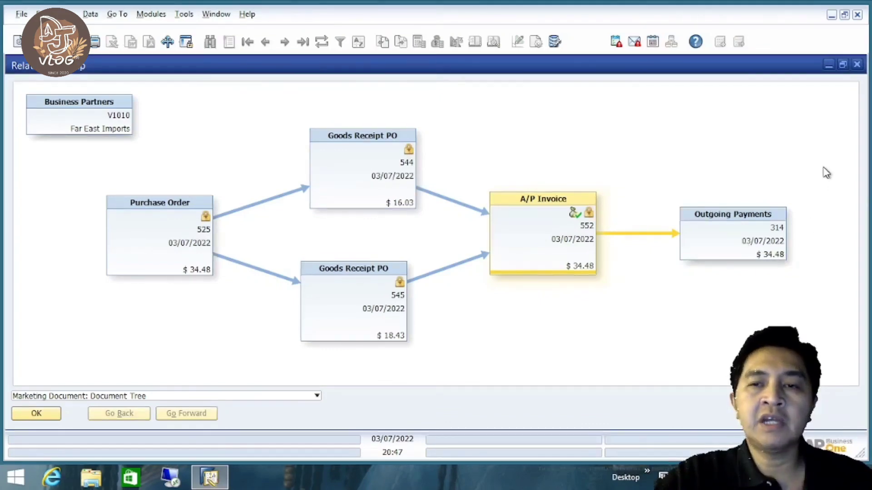
pyautogui.click(857, 65)
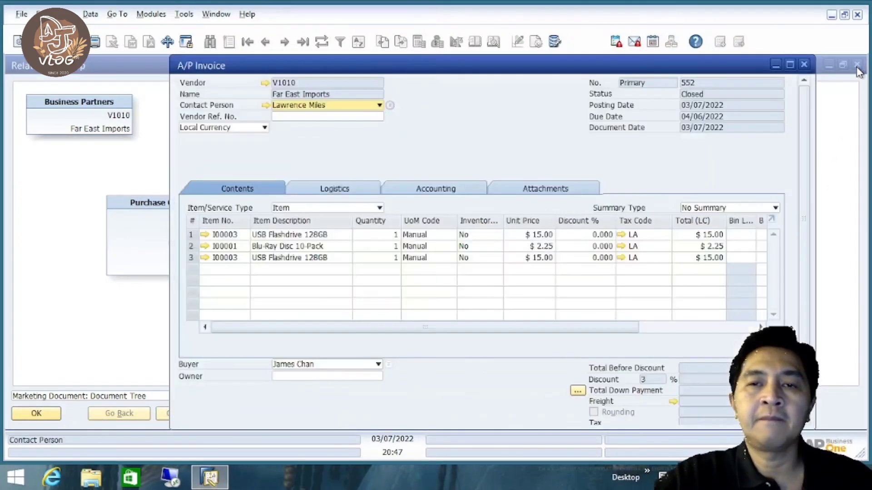
# Step: Close the A/P invoice, the payment's relationship map and the outgoing payment, and collapse the Banking module
pyautogui.click(803, 64)
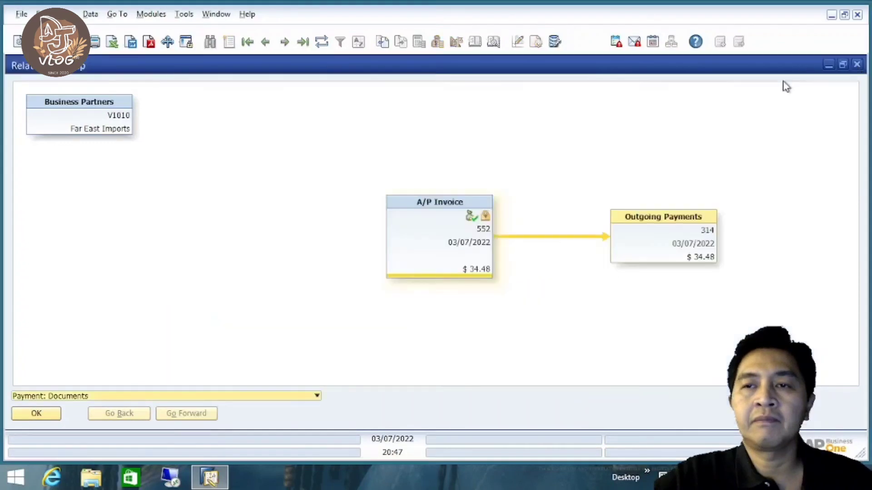
pyautogui.click(857, 65)
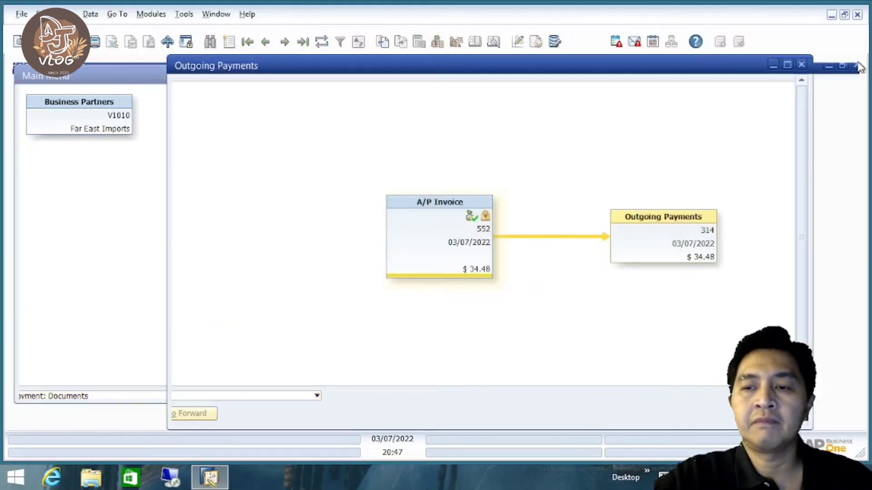
pyautogui.click(802, 64)
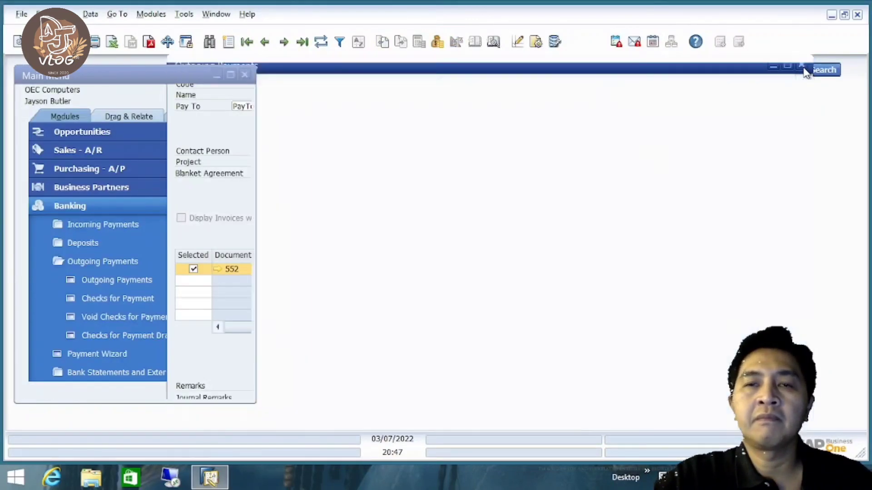
pyautogui.click(164, 207)
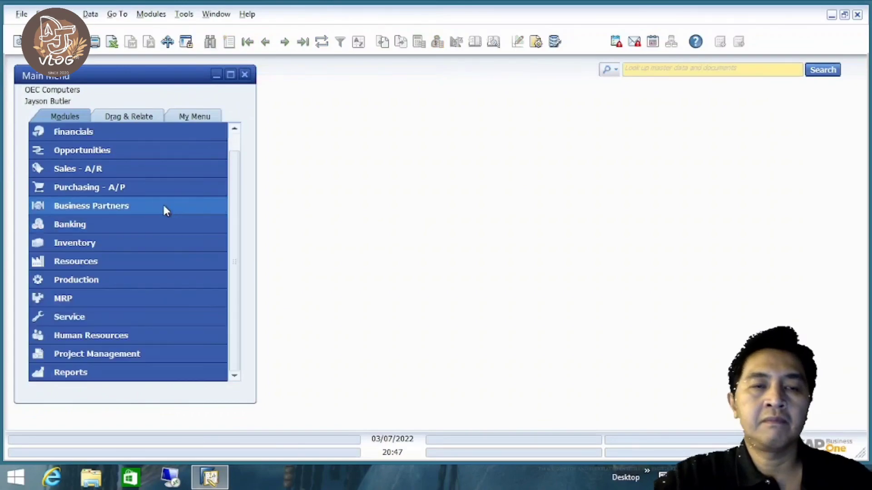